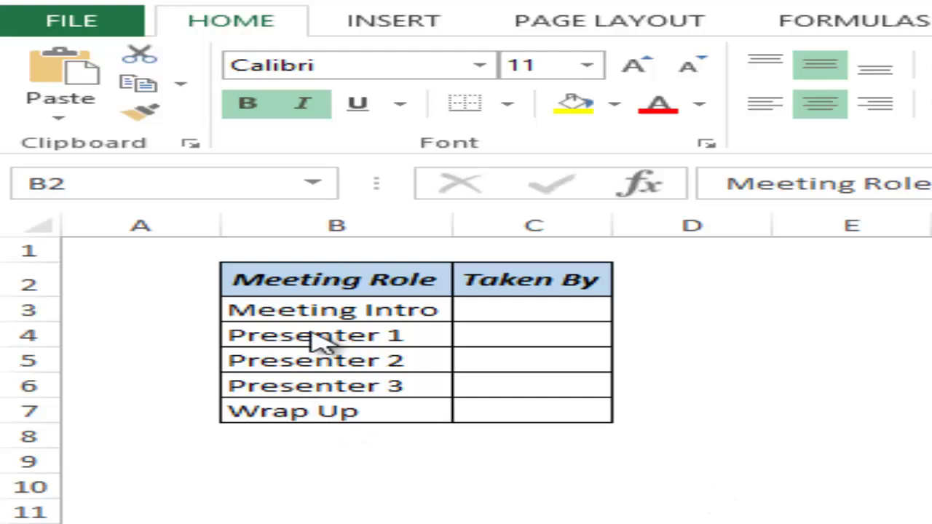
# Assign Tom to Meeting Intro from its Taken By drop-down list.
pyautogui.click(313, 280)
pyautogui.moveTo(306, 276); pyautogui.dragTo(514, 404)
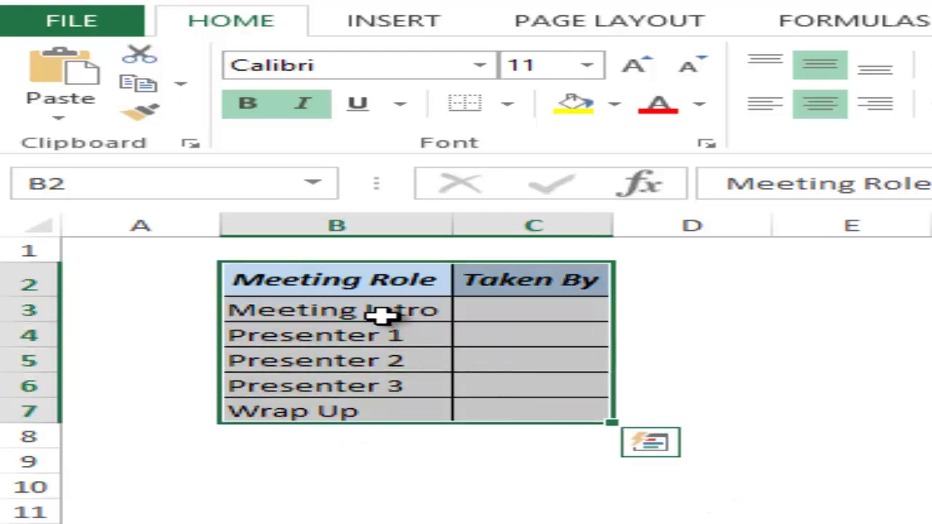
pyautogui.click(382, 316)
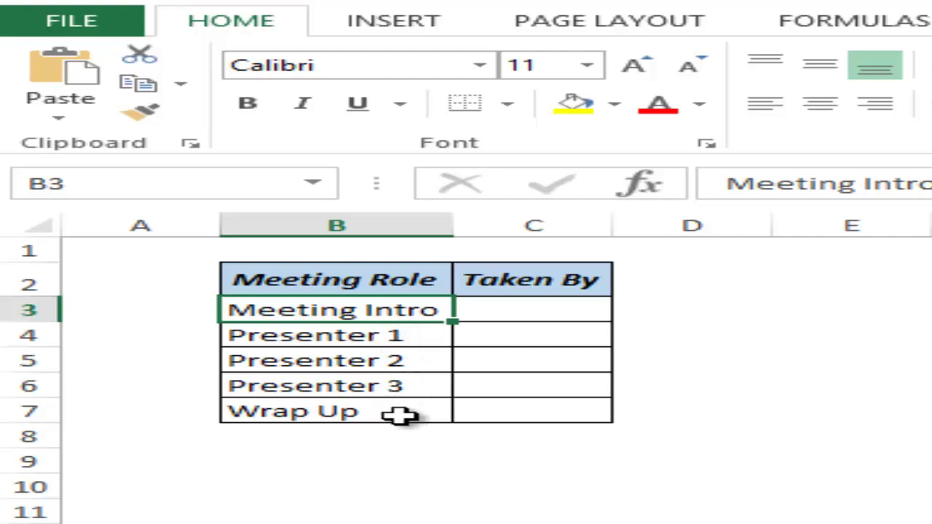
pyautogui.click(525, 310)
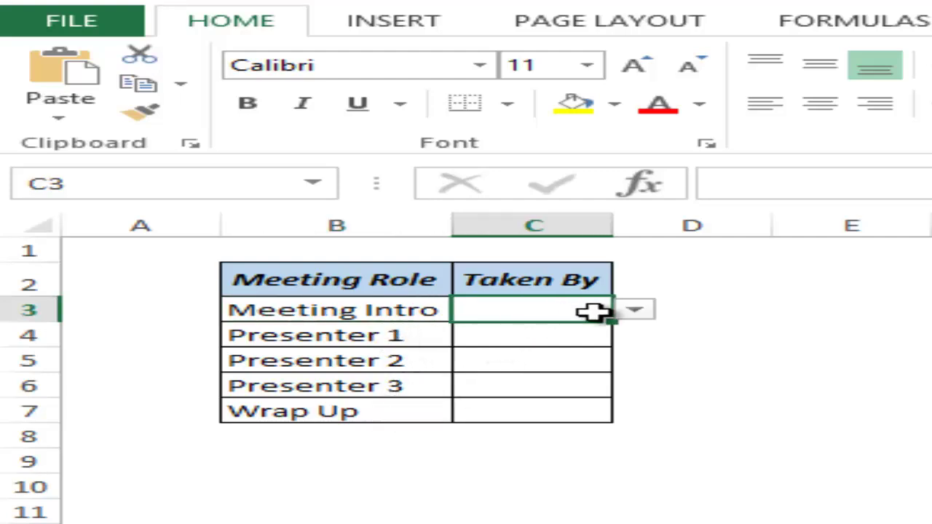
pyautogui.press('Down')
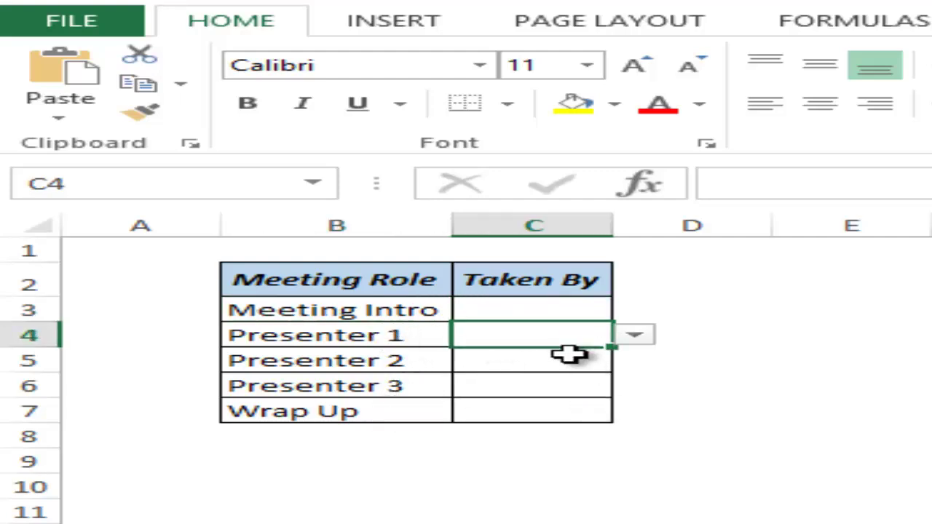
pyautogui.click(558, 311)
pyautogui.click(633, 309)
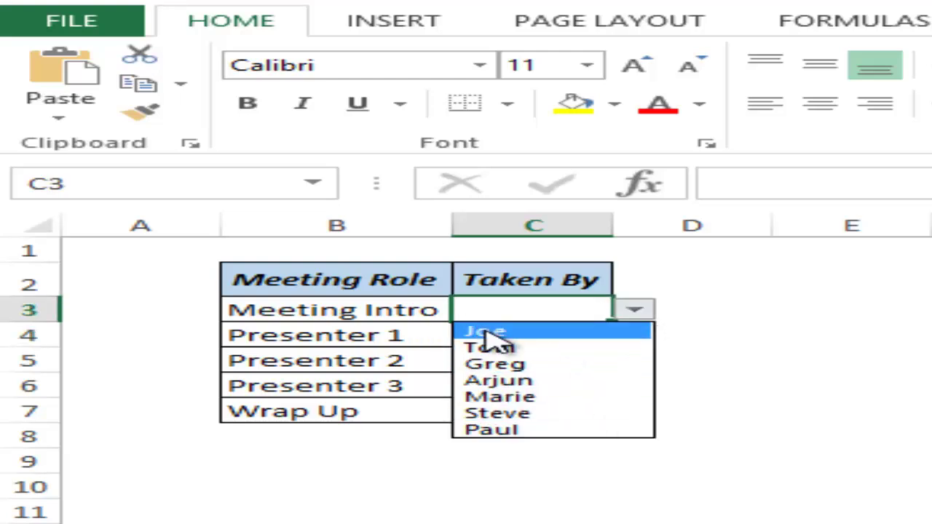
pyautogui.click(598, 345)
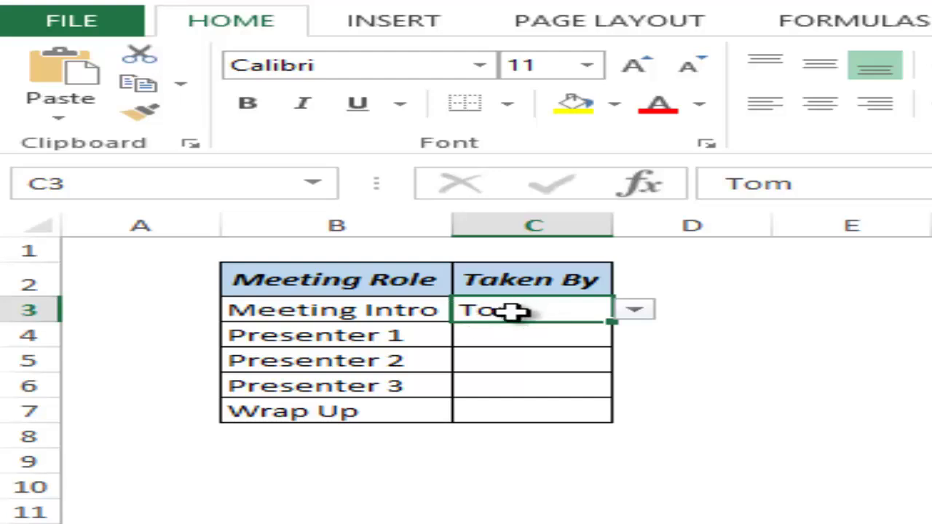
# Assign Joe to Presenter 1 and Marie to Presenter 2 from the remaining names.
pyautogui.click(573, 334)
pyautogui.click(634, 335)
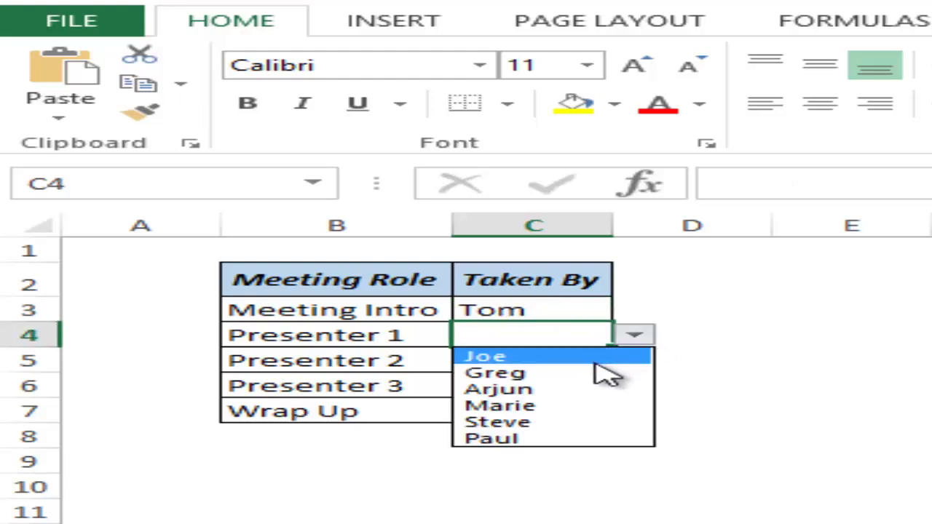
pyautogui.click(557, 358)
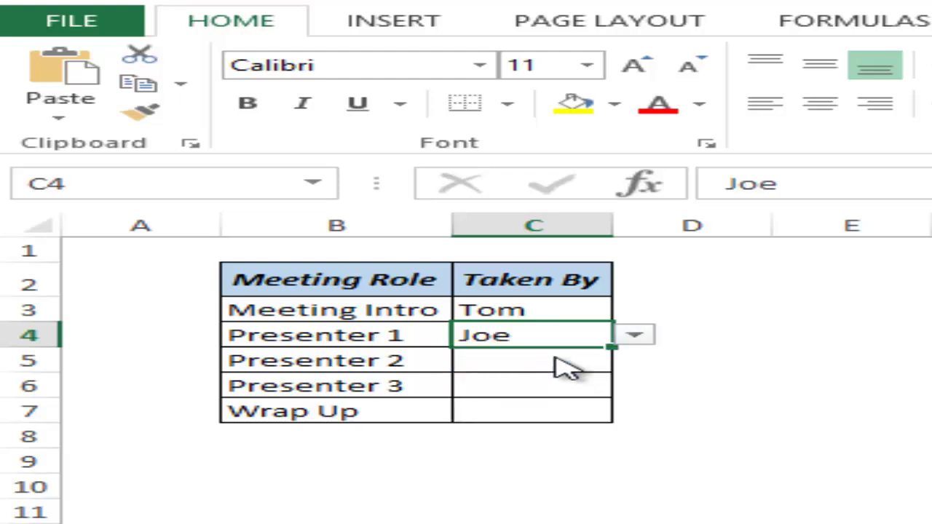
pyautogui.click(574, 364)
pyautogui.click(640, 362)
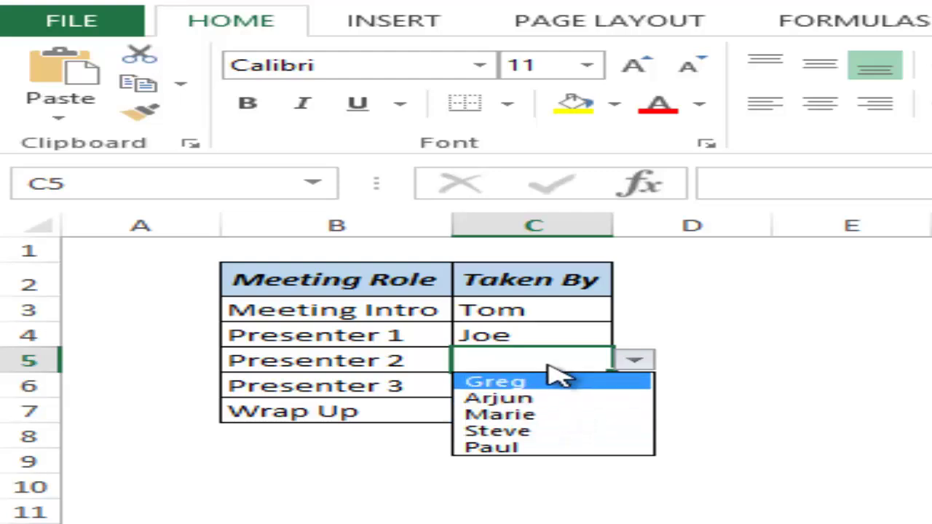
pyautogui.click(554, 415)
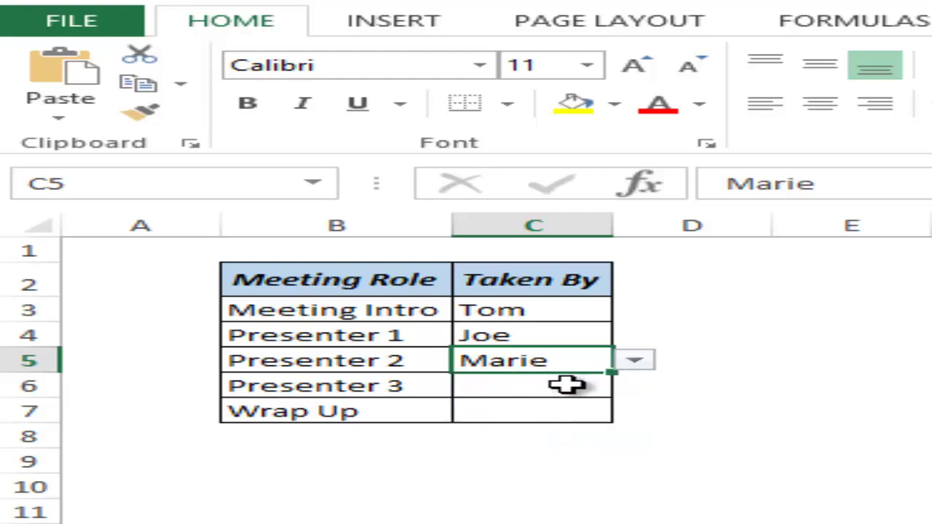
# Assign Steve to Presenter 3 and Paul to Wrap Up from the remaining names.
pyautogui.click(566, 384)
pyautogui.click(633, 386)
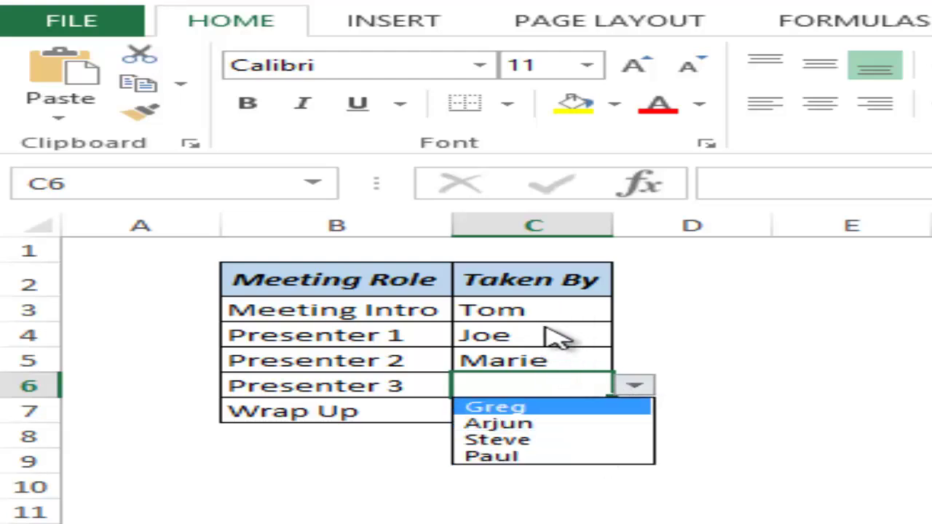
pyautogui.click(567, 439)
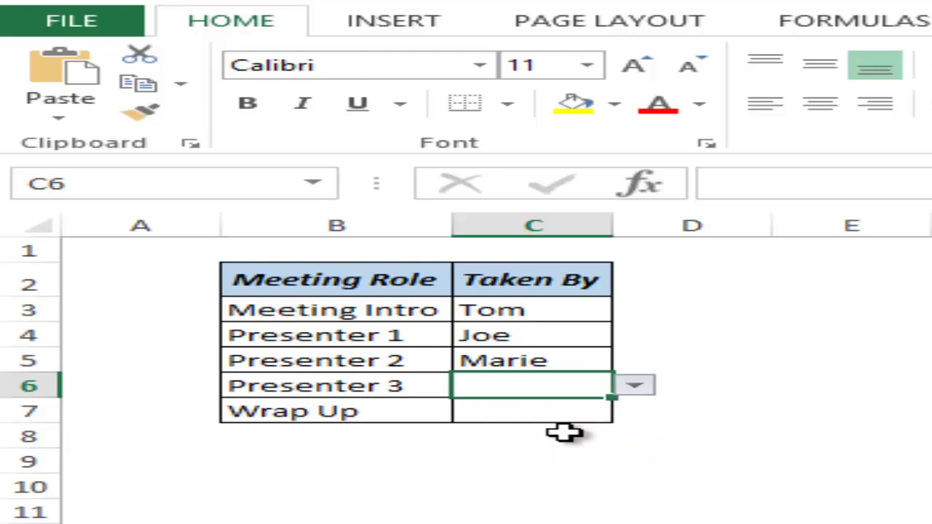
pyautogui.click(582, 408)
pyautogui.click(626, 414)
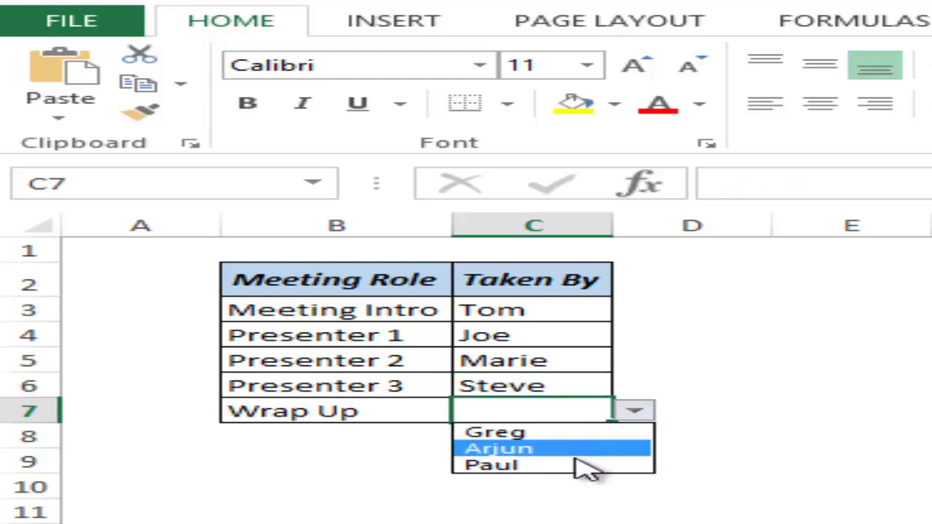
pyautogui.click(574, 452)
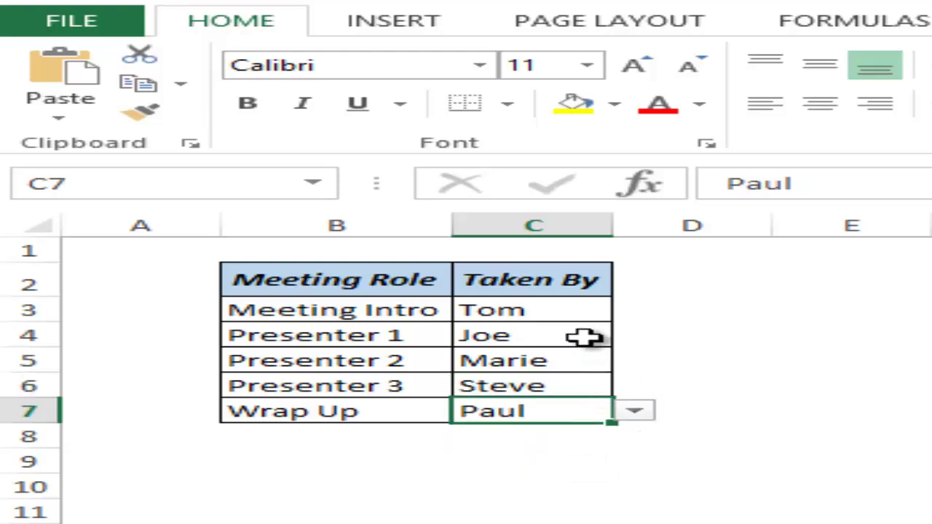
pyautogui.click(572, 312)
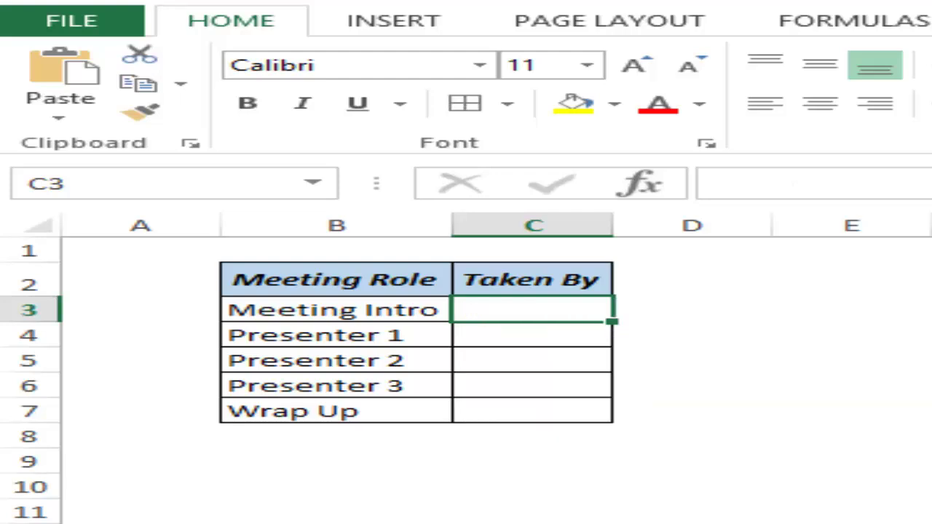
# Go to the List sheet and select the member names Joe through Paul in B3:B9.
pyautogui.moveTo(375, 288)
pyautogui.mouseDown()
pyautogui.moveTo(396, 285)
pyautogui.moveTo(545, 397)
pyautogui.mouseUp()
pyautogui.click(499, 306)
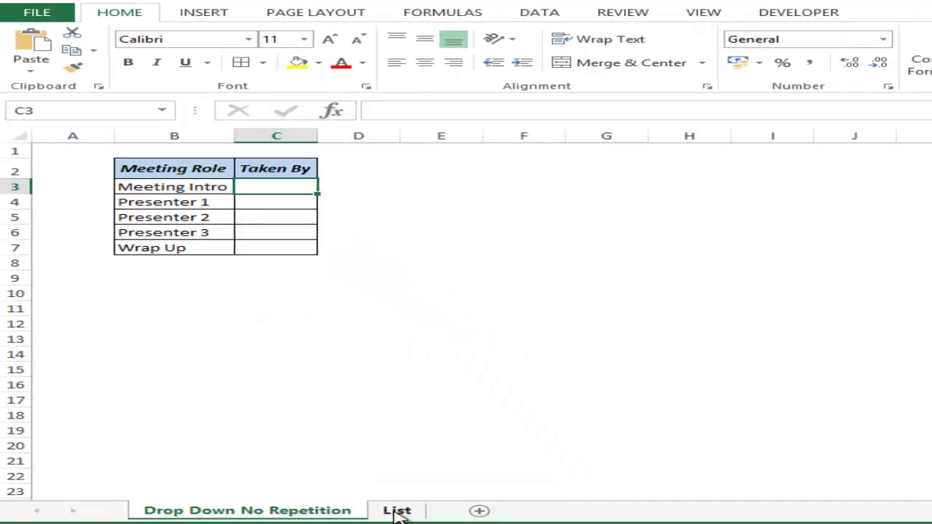
pyautogui.click(397, 511)
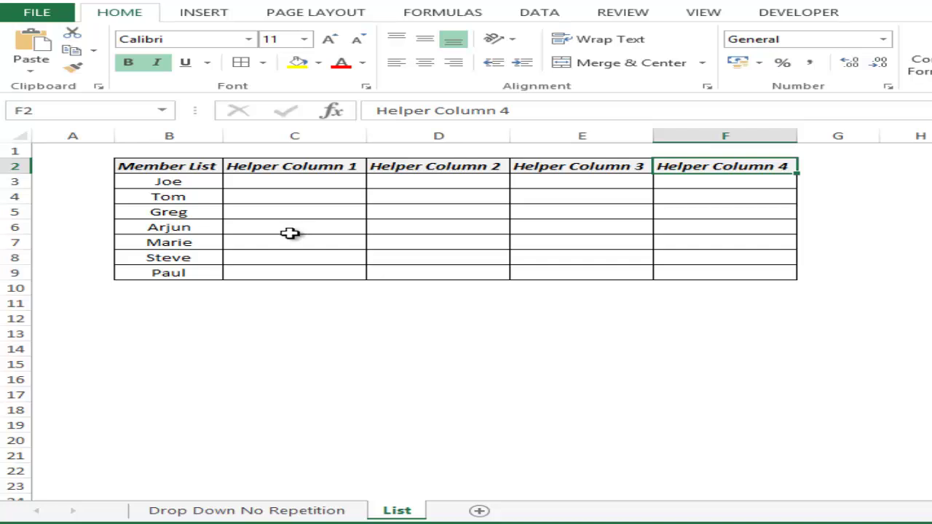
pyautogui.moveTo(194, 182); pyautogui.dragTo(193, 270)
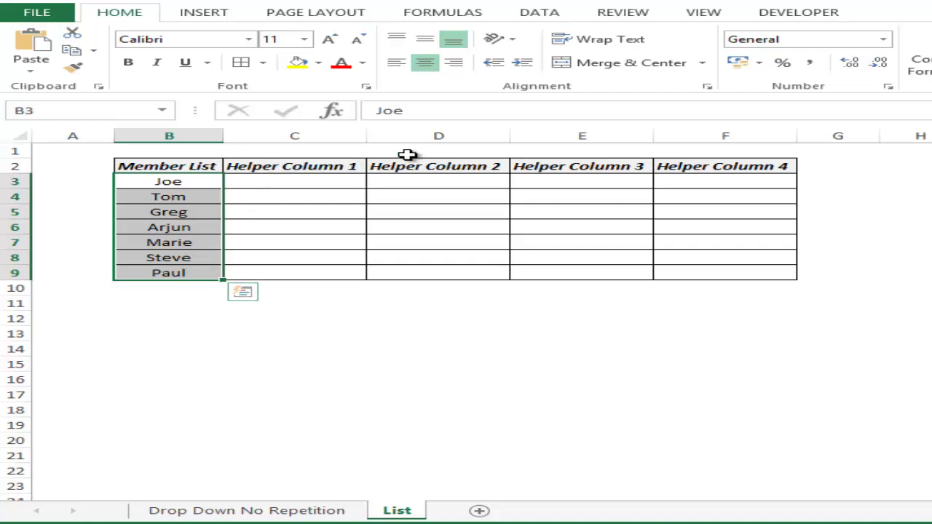
pyautogui.click(329, 184)
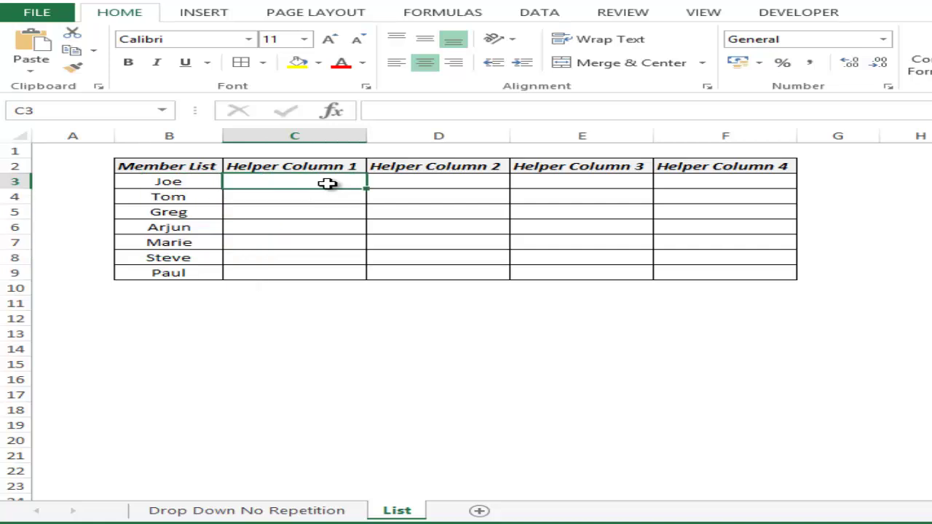
# Start List!C3 with =IF(COUNTIF on the absolute Taken By range $C$3:$C$7.
pyautogui.write('=')
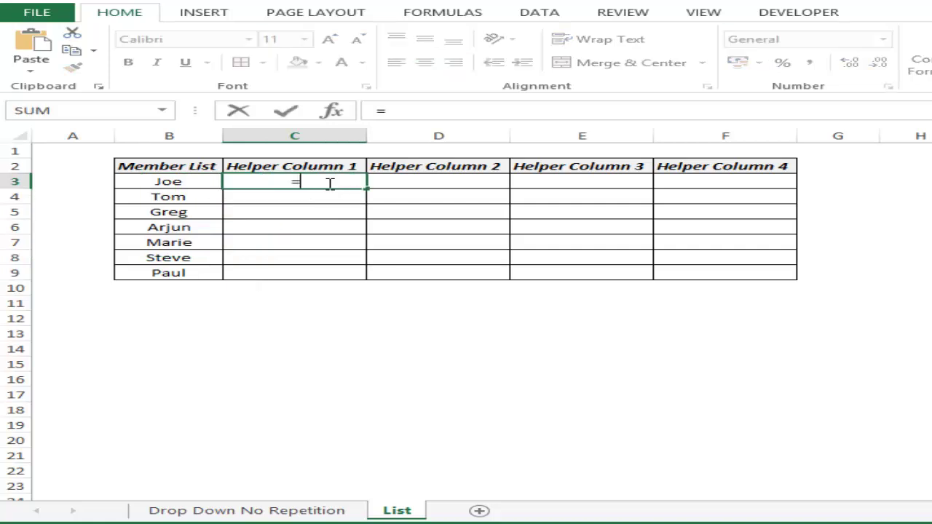
pyautogui.write('if')
pyautogui.press('Tab')
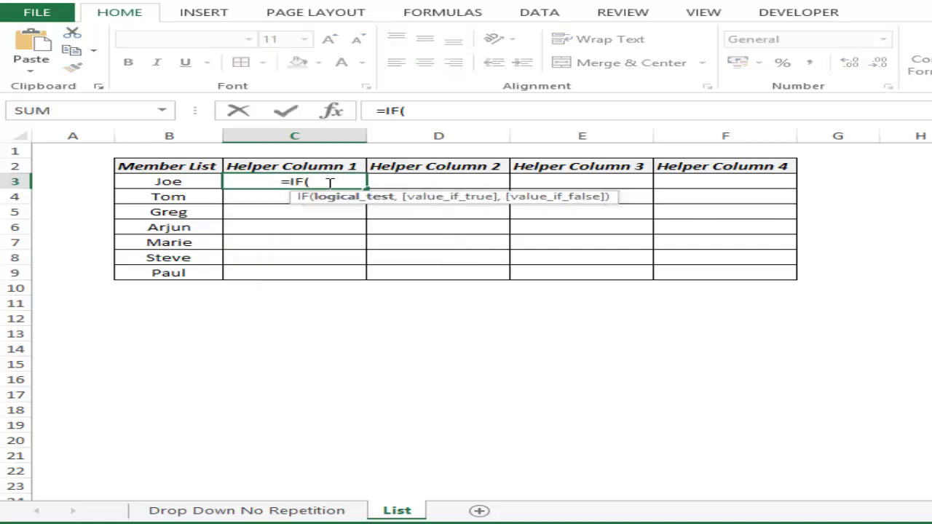
pyautogui.write('count')
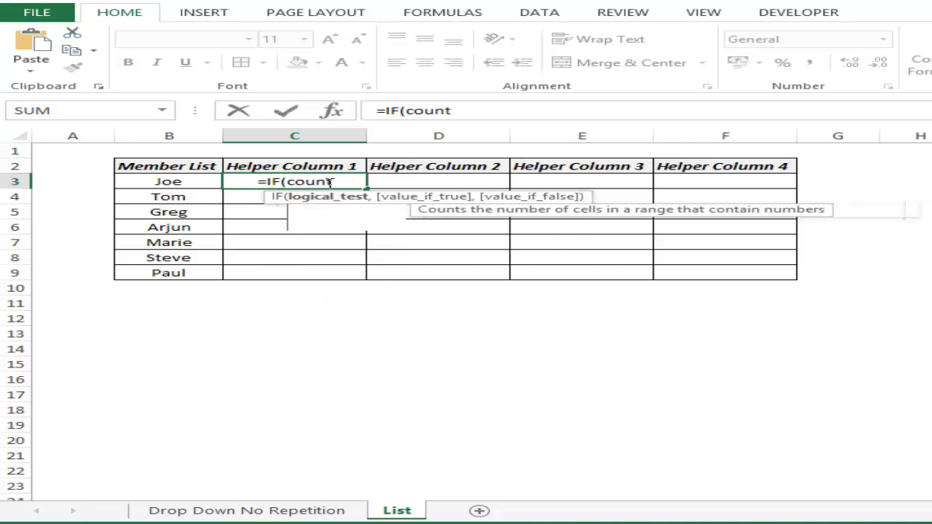
pyautogui.write('if')
pyautogui.press('Tab')
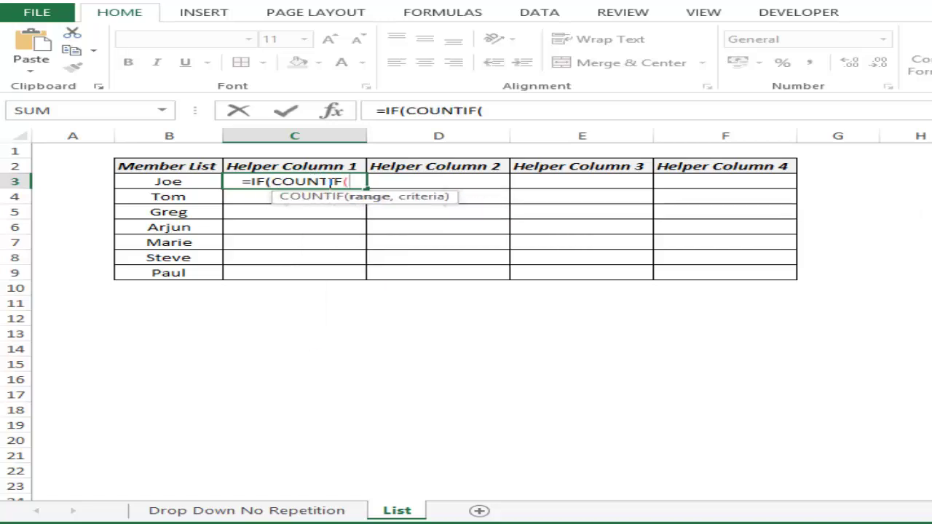
pyautogui.click(240, 510)
pyautogui.moveTo(266, 188); pyautogui.dragTo(270, 245)
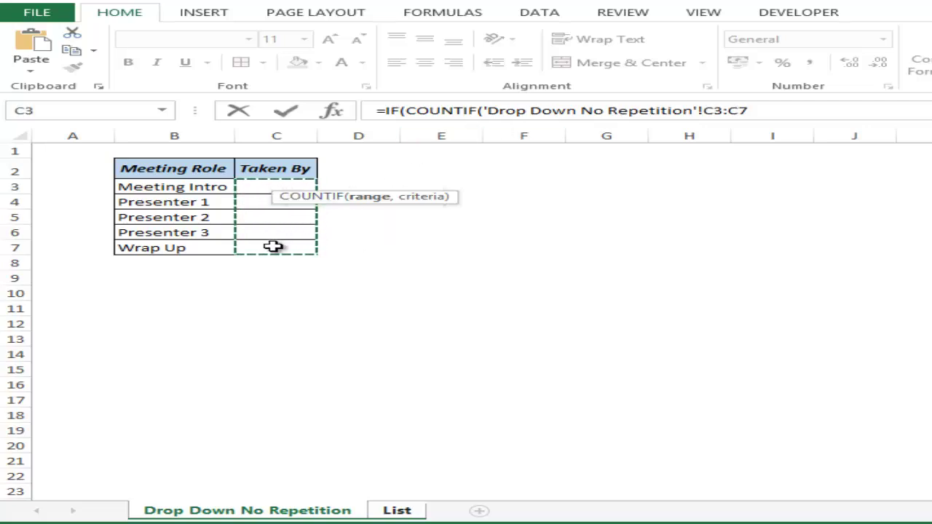
pyautogui.press('F4')
pyautogui.write(',')
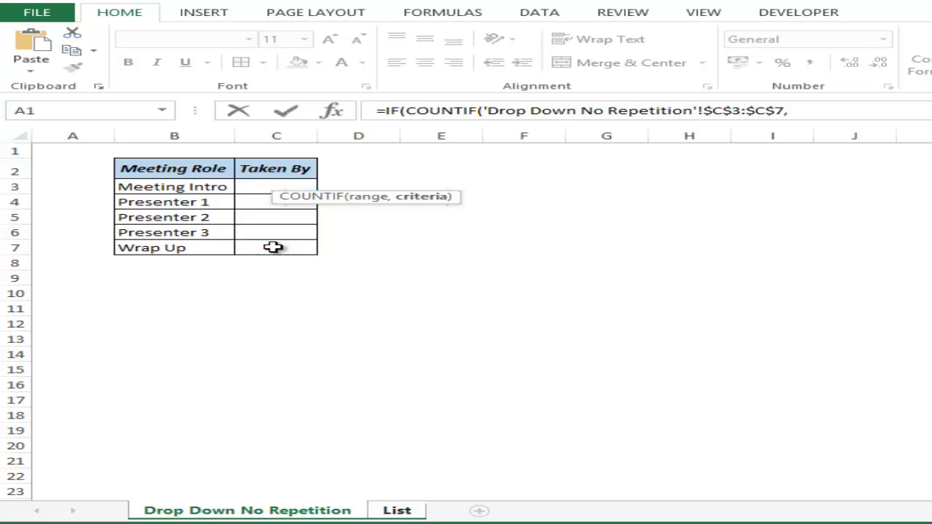
# Finish the formula with B3 as criterion and fallback: >0,"",B3, showing Joe.
pyautogui.click(384, 511)
pyautogui.click(172, 182)
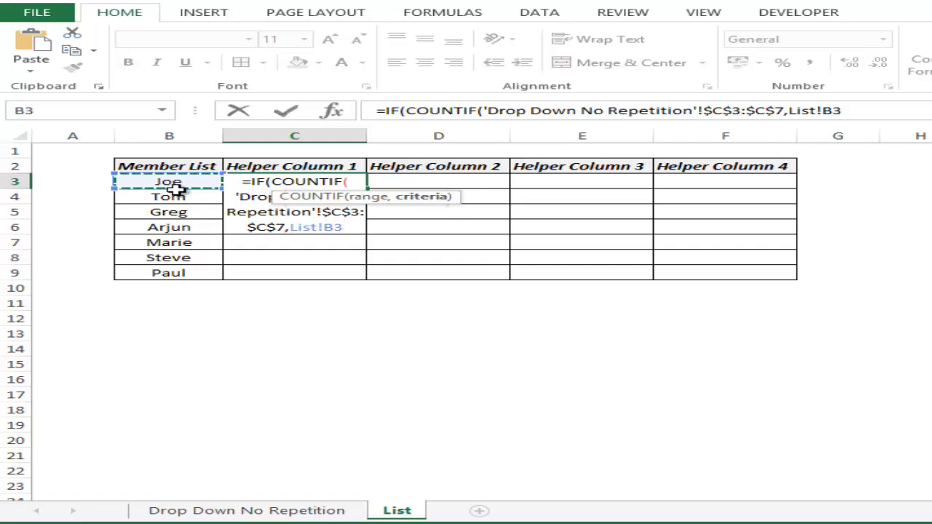
pyautogui.write(')>0')
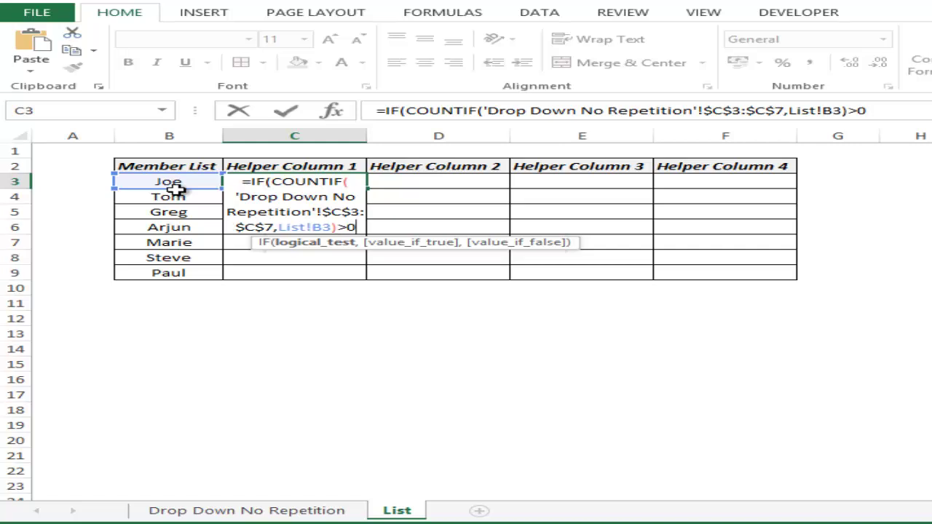
pyautogui.write(',')
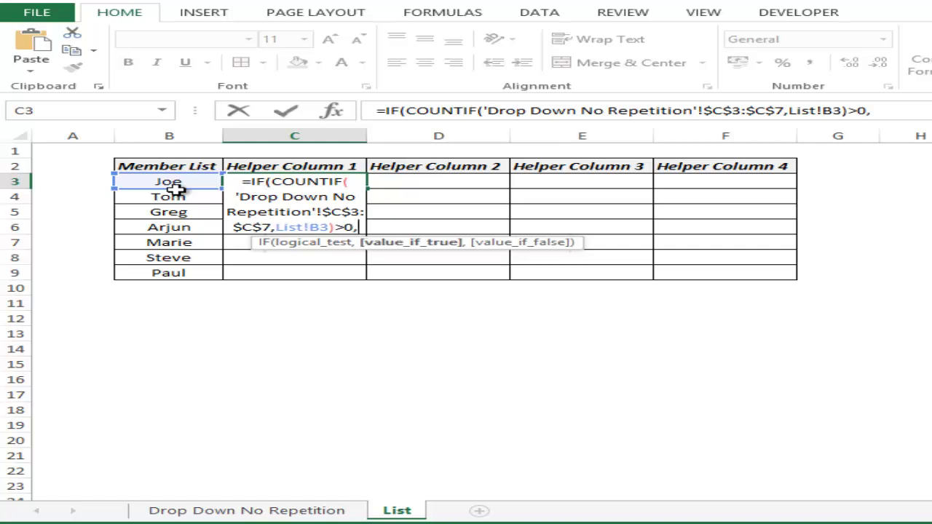
pyautogui.write('""')
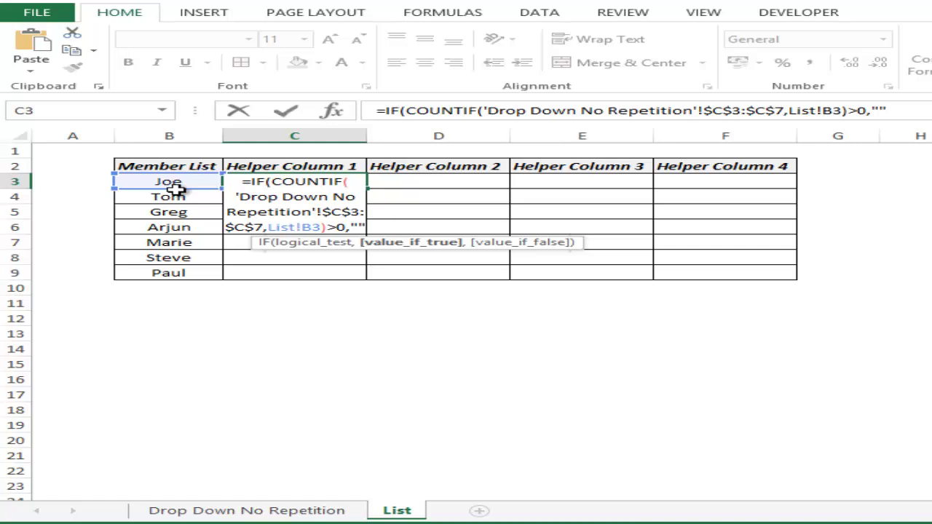
pyautogui.write(',')
pyautogui.click(177, 188)
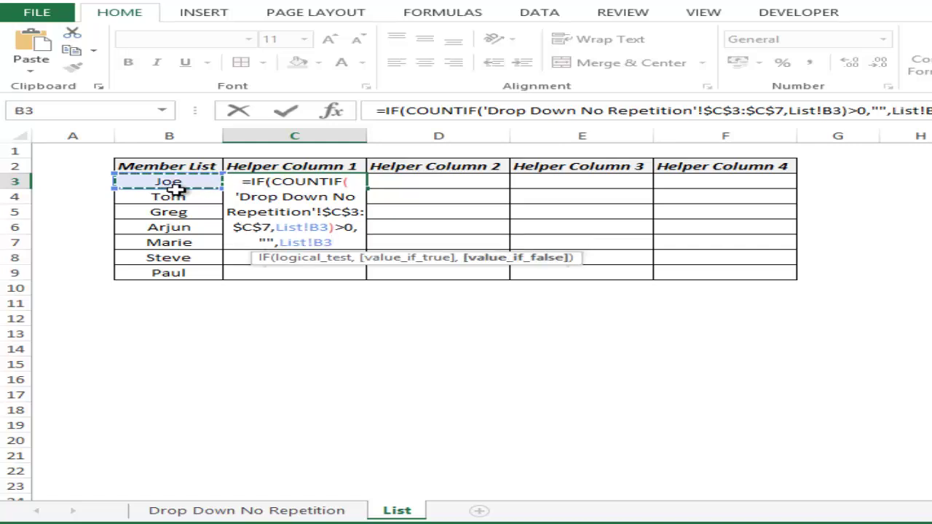
pyautogui.write(')')
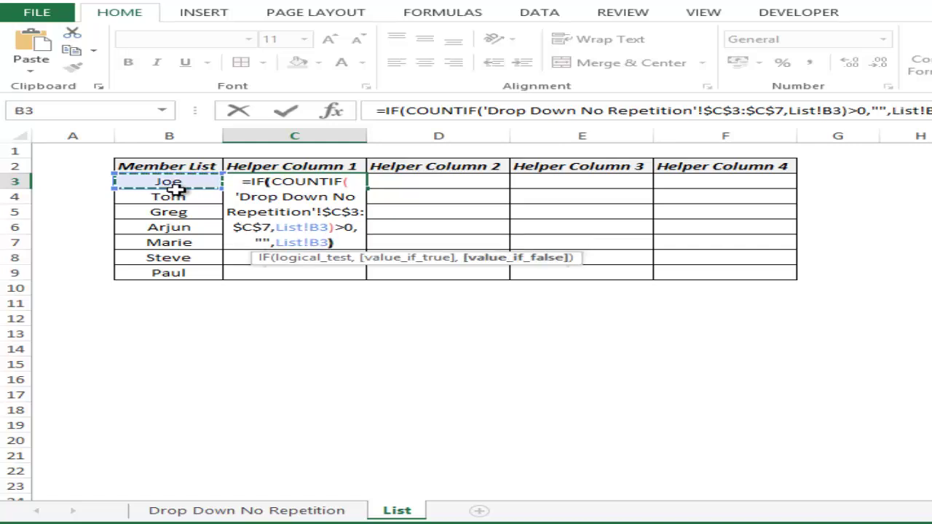
pyautogui.press('Return')
pyautogui.press('Up')
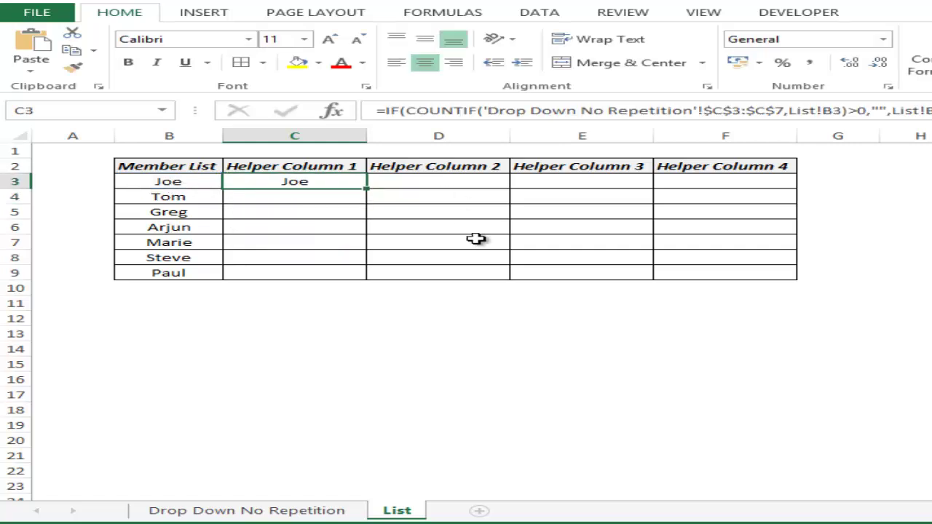
# Fill C3's helper formula down to C9 so all seven names appear, then return to Drop Down No Repetition.
pyautogui.press('F2')
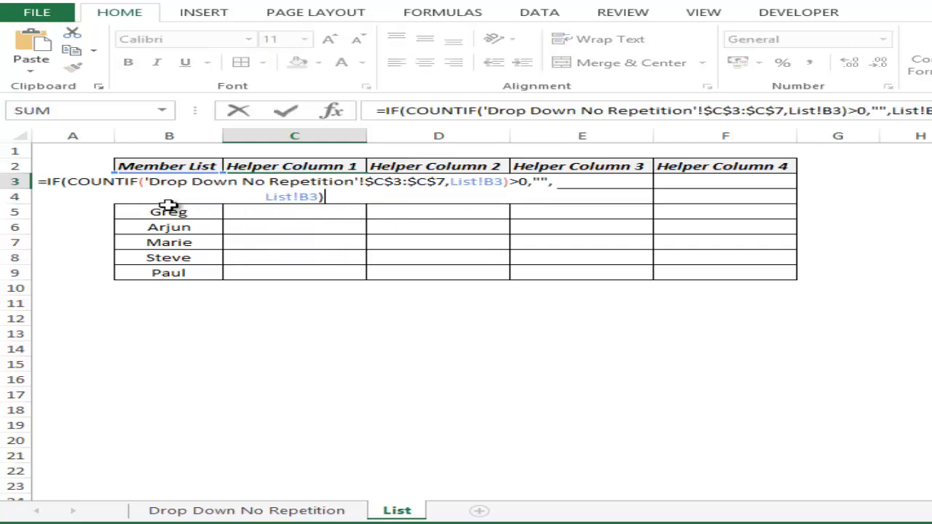
pyautogui.press('Escape')
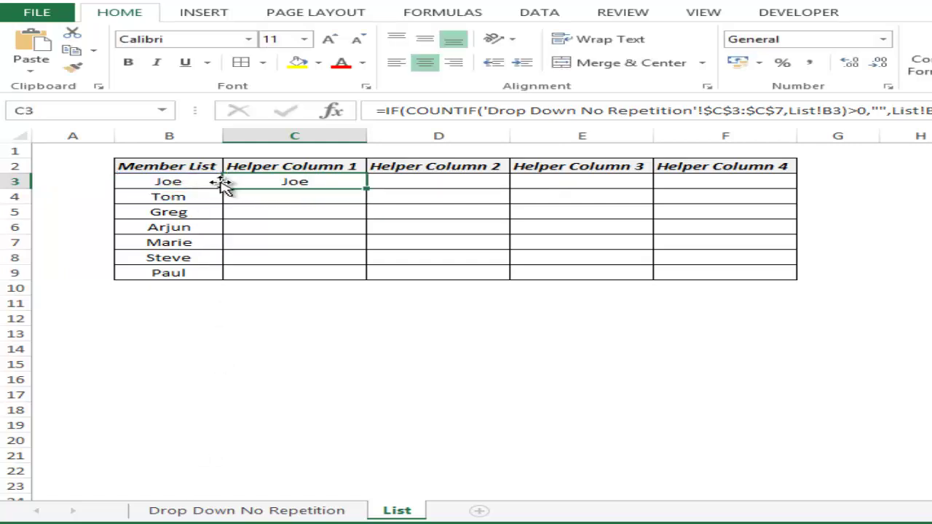
pyautogui.click(295, 511)
pyautogui.click(397, 512)
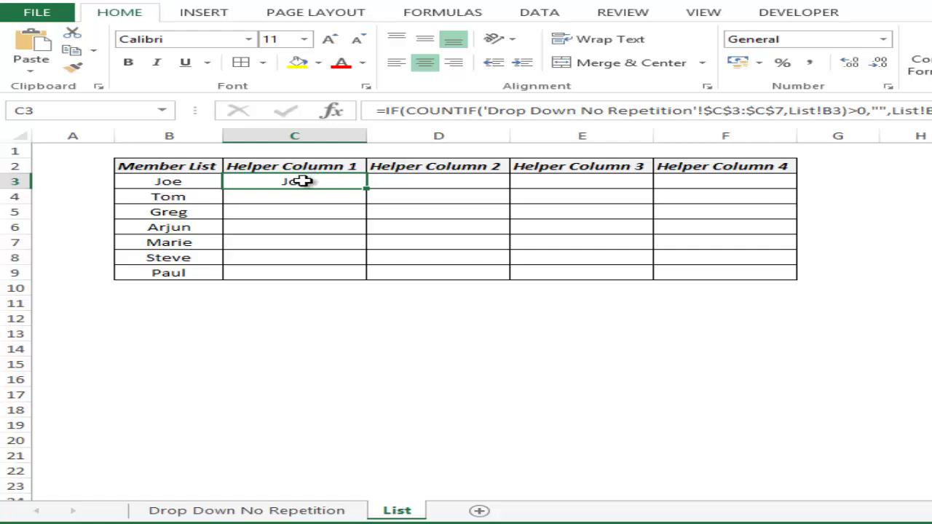
pyautogui.moveTo(367, 190); pyautogui.dragTo(354, 274)
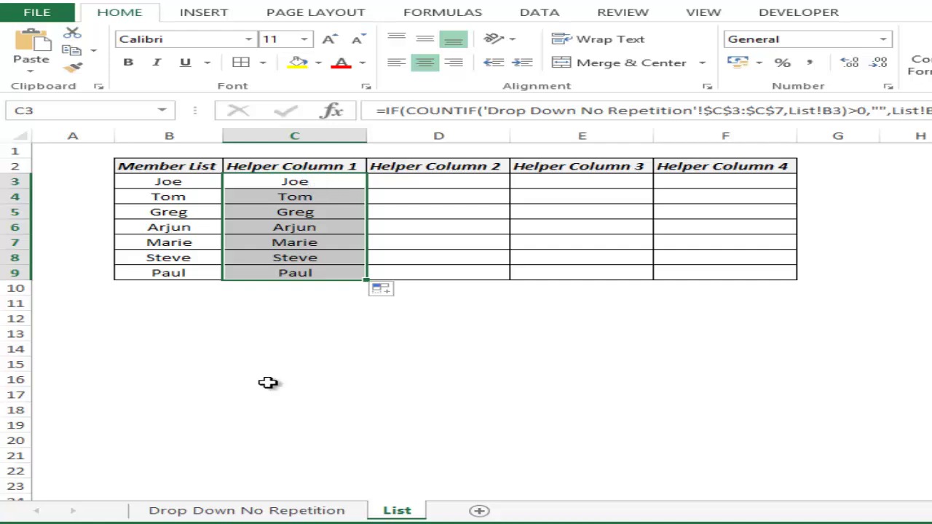
pyautogui.click(227, 512)
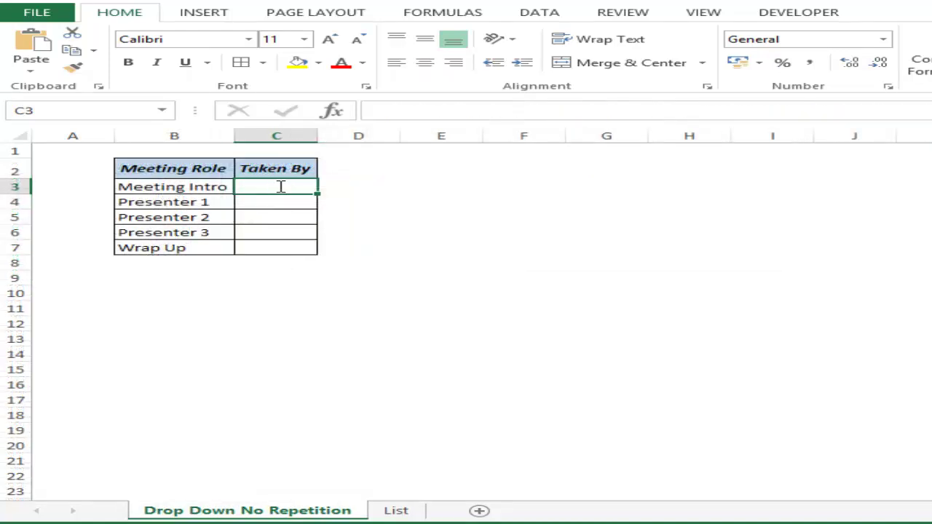
# Enter Joe in Taken By C3, check he blanks in Helper Column 1, then delete him and select List!D3.
pyautogui.write('Joe')
pyautogui.press('Return')
pyautogui.click(276, 184)
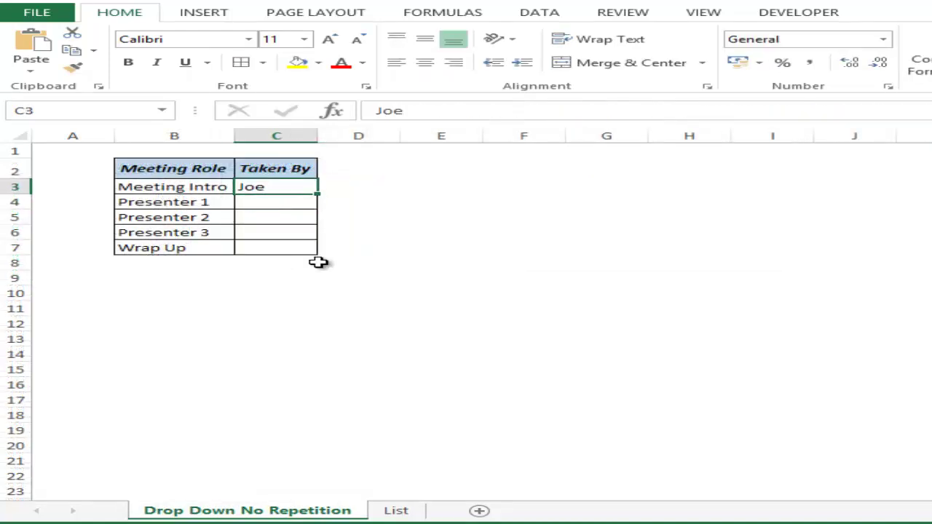
pyautogui.click(406, 513)
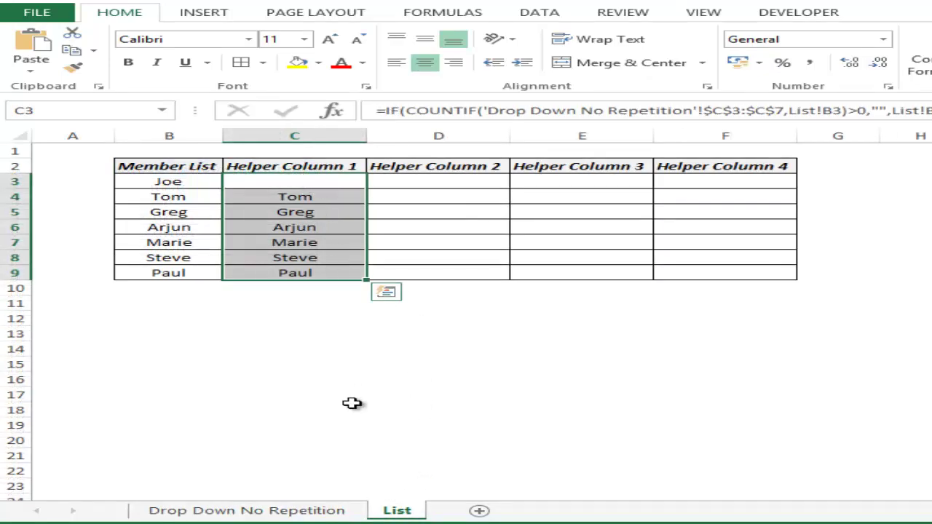
pyautogui.click(277, 511)
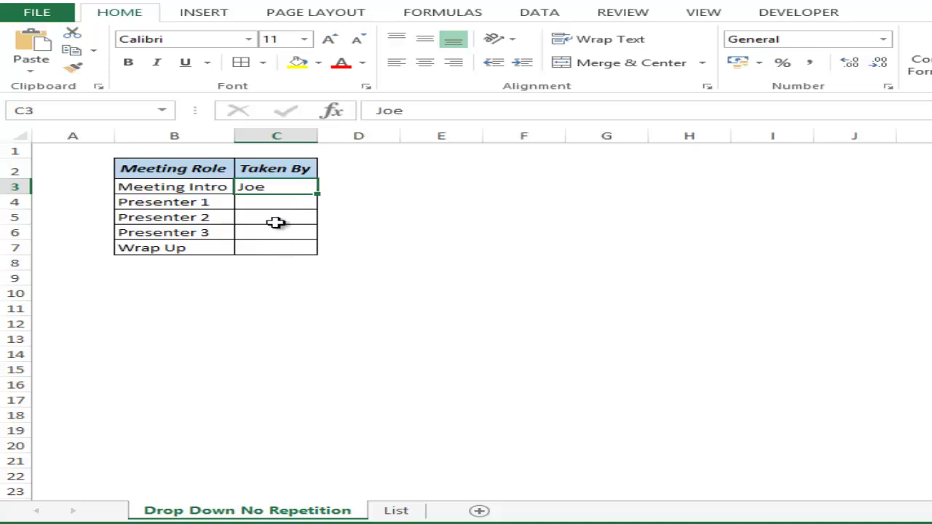
pyautogui.press('Delete')
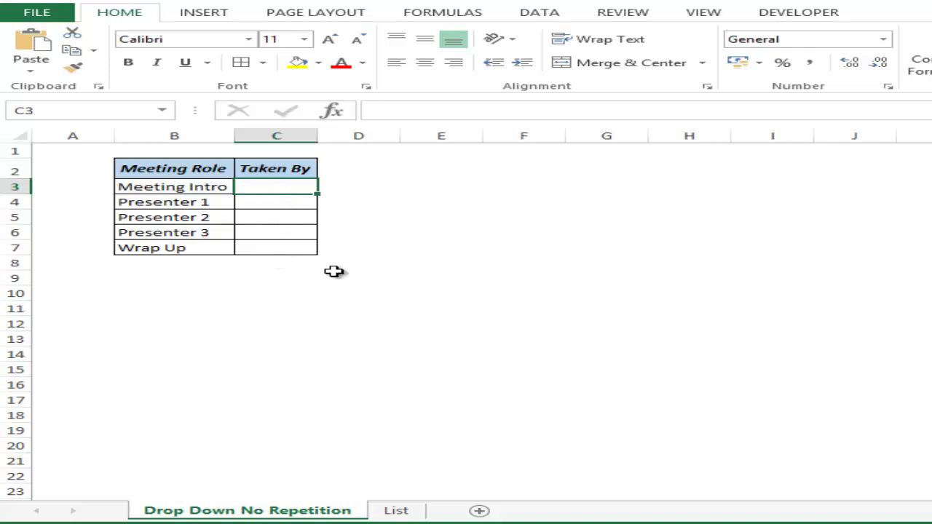
pyautogui.click(397, 510)
pyautogui.click(422, 189)
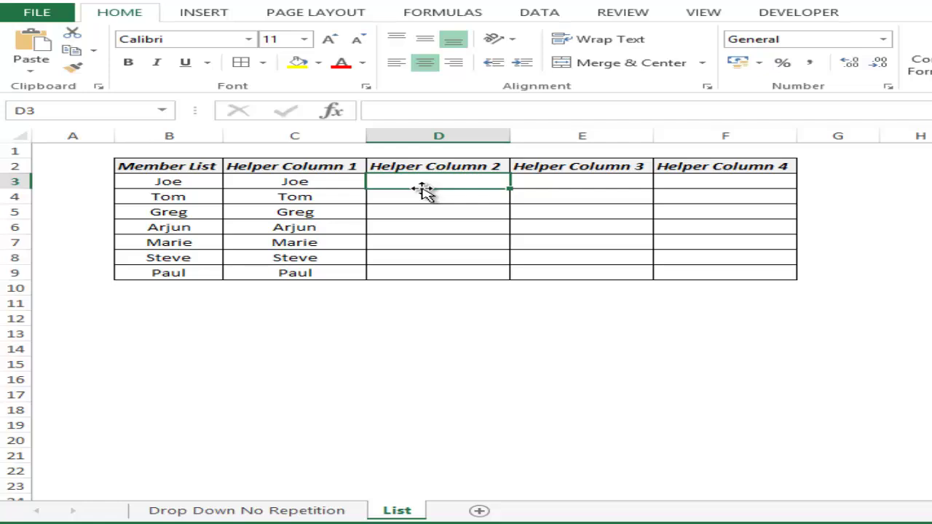
# Type =IF(C3<>"",ROWS(C3:C3) into D3.
pyautogui.write('=if')
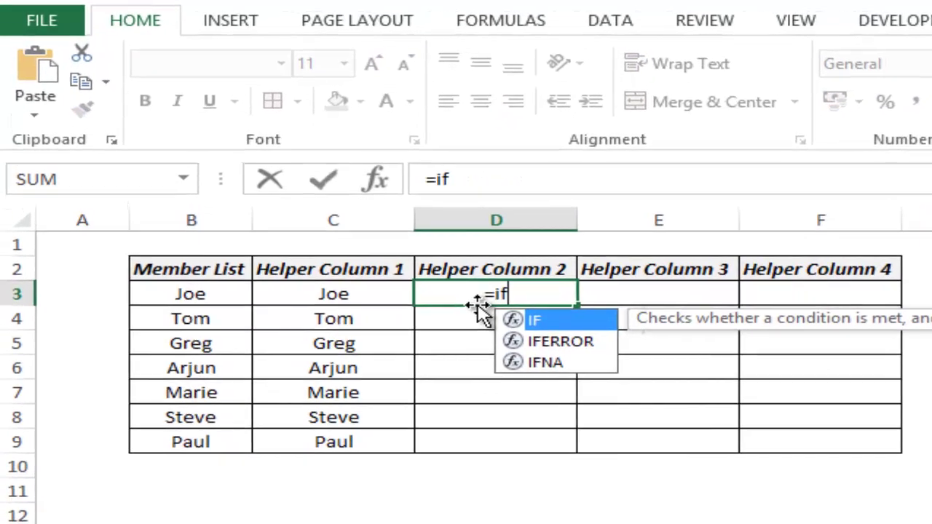
pyautogui.press('Tab')
pyautogui.click(355, 298)
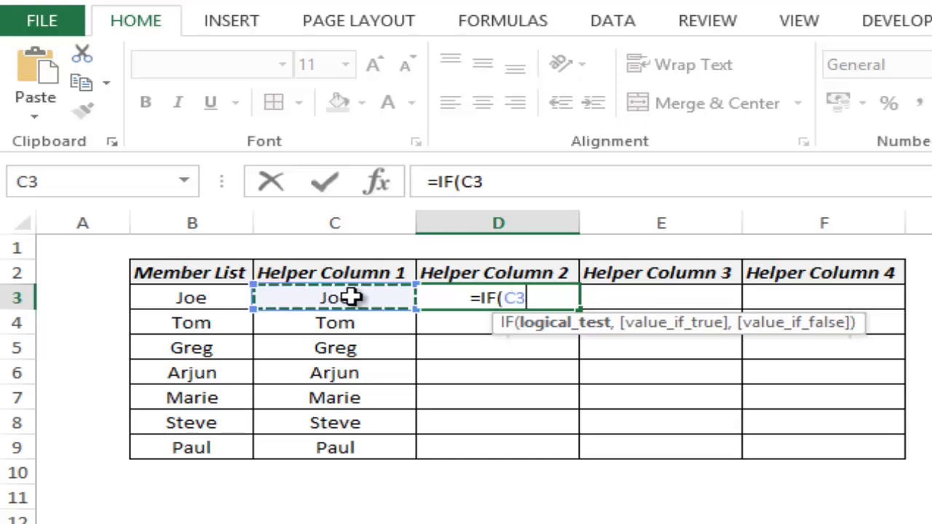
pyautogui.write('<>')
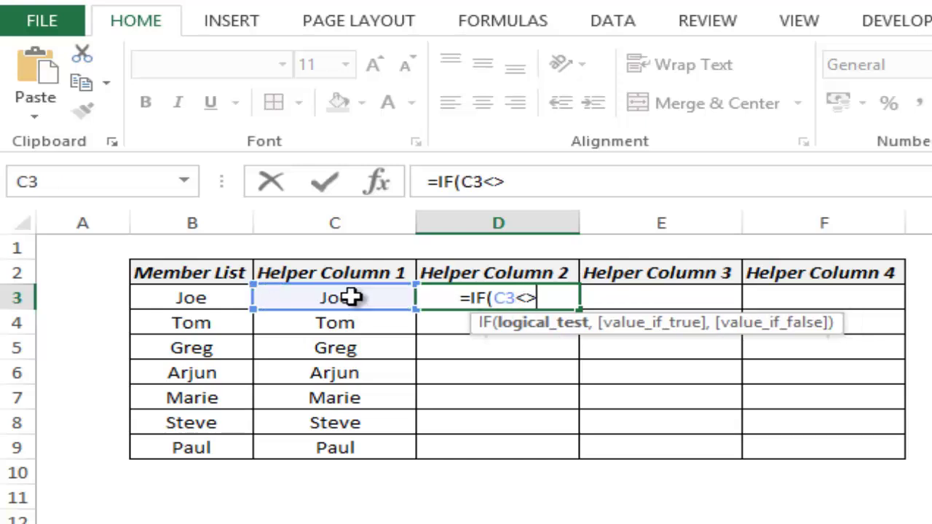
pyautogui.write('""')
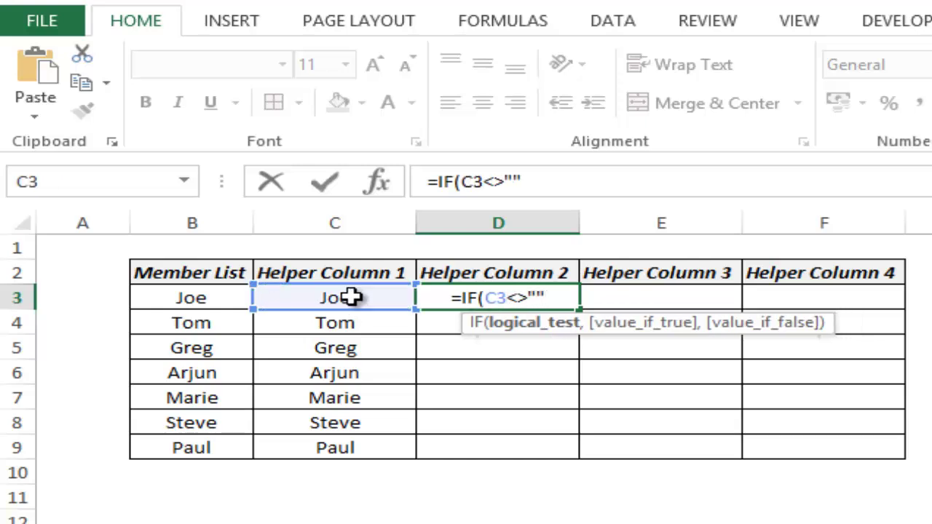
pyautogui.write(',')
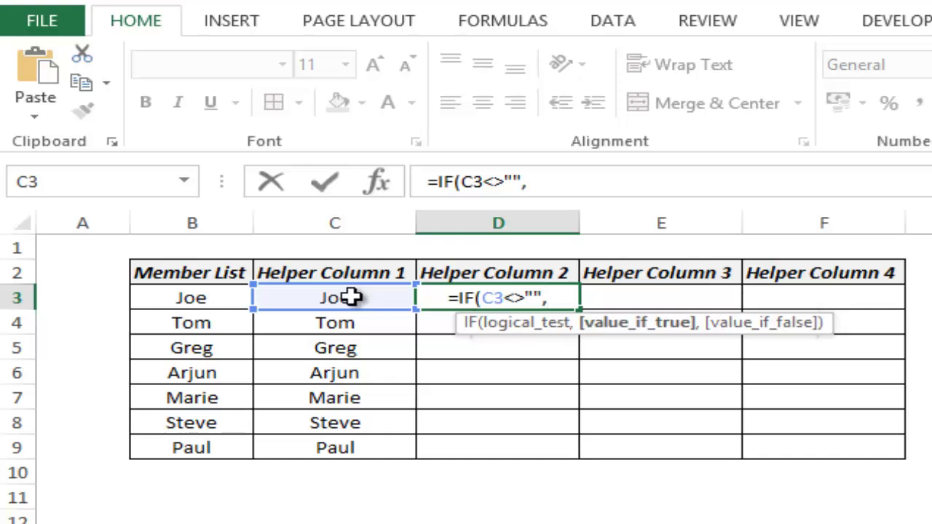
pyautogui.write('rows(')
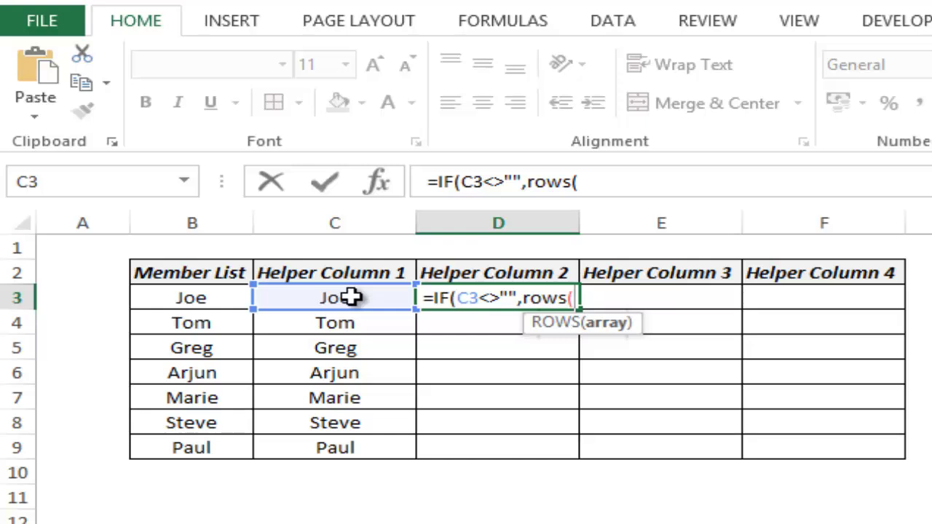
pyautogui.click(353, 297)
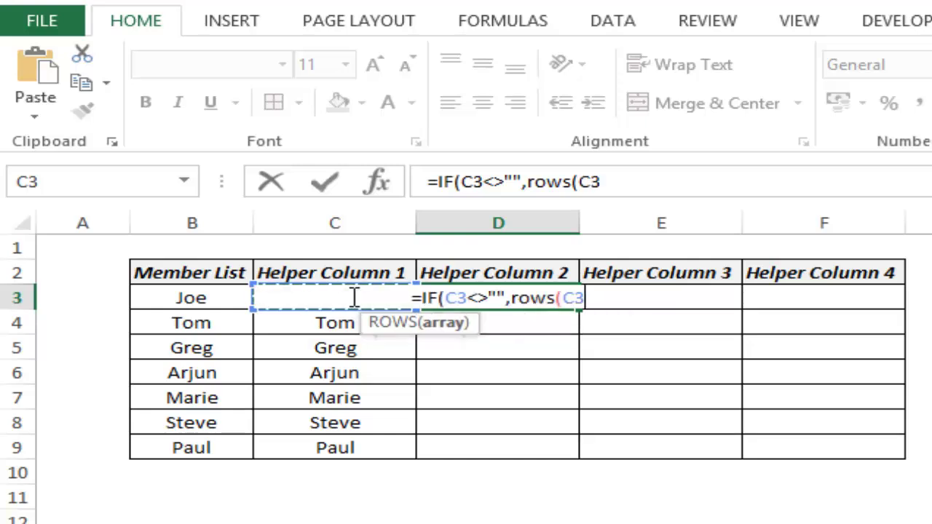
pyautogui.write(':')
pyautogui.click(353, 297)
pyautogui.write(')')
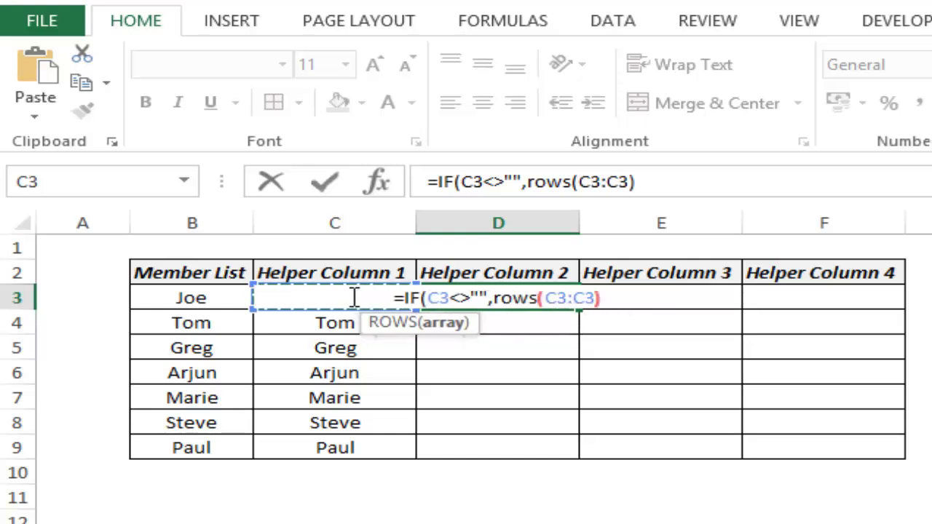
# Make the ROWS start $C$3 and close with ,"") so D3 returns 1.
pyautogui.click(545, 298)
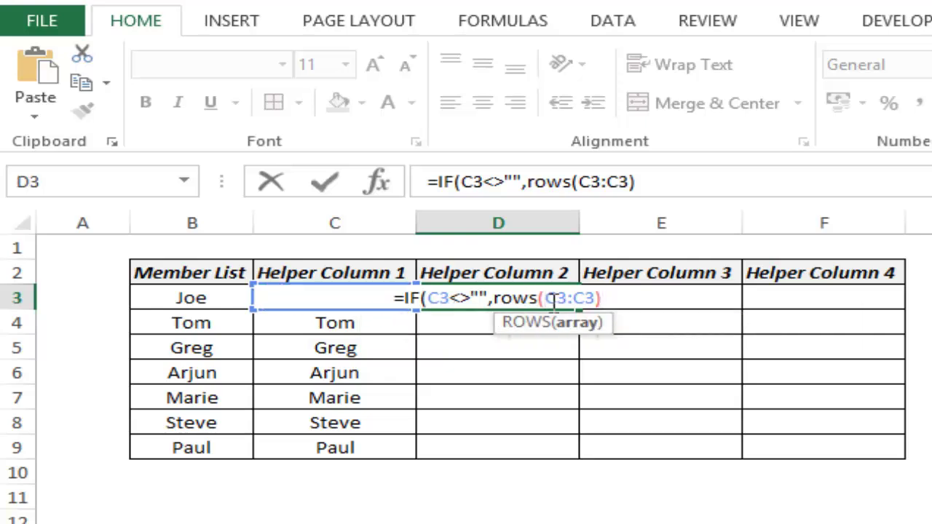
pyautogui.press('F4')
pyautogui.click(627, 299)
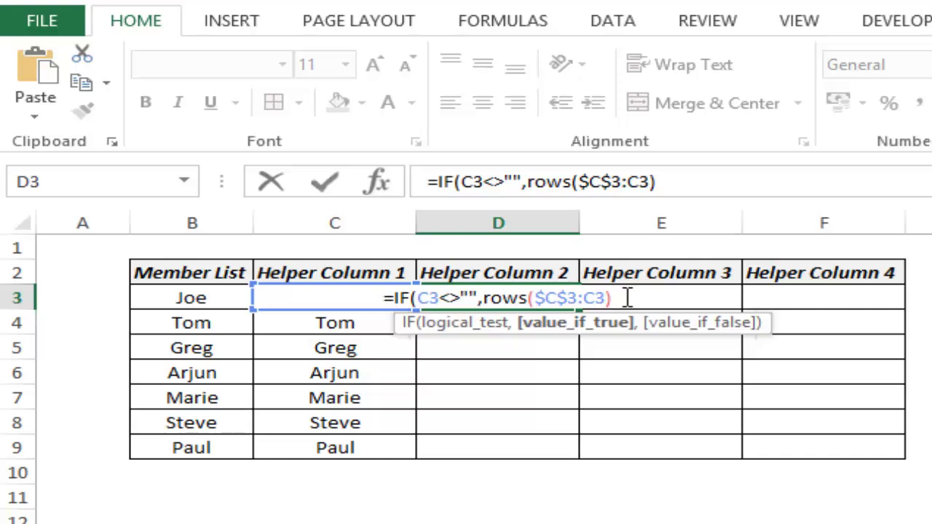
pyautogui.write(',')
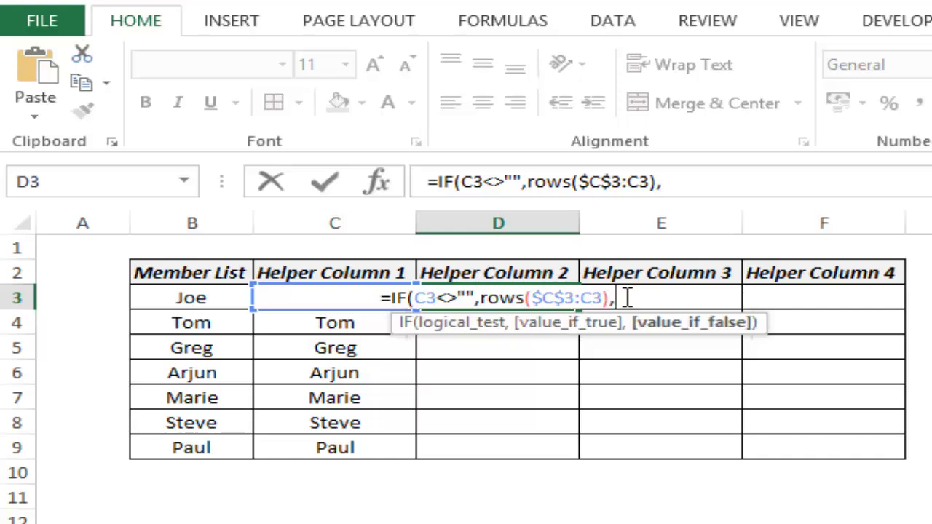
pyautogui.write('"")')
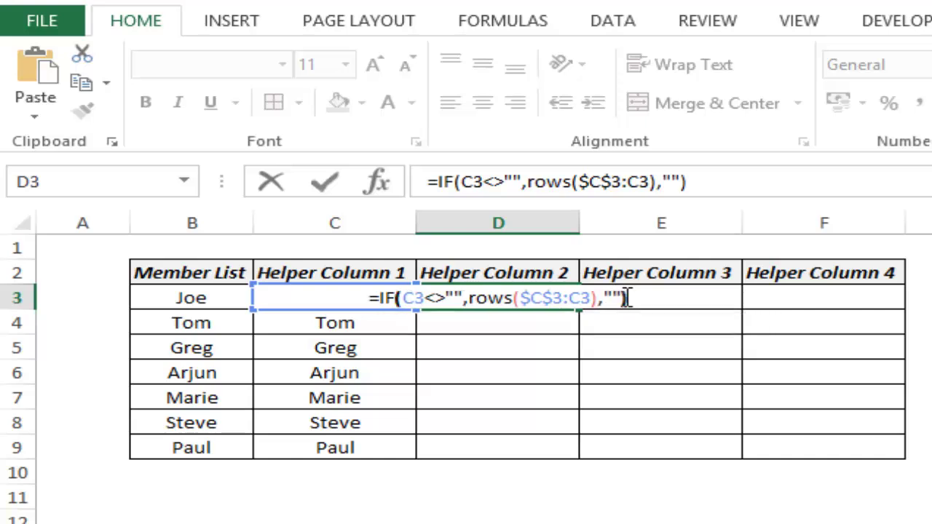
pyautogui.press('Return')
pyautogui.press('Up')
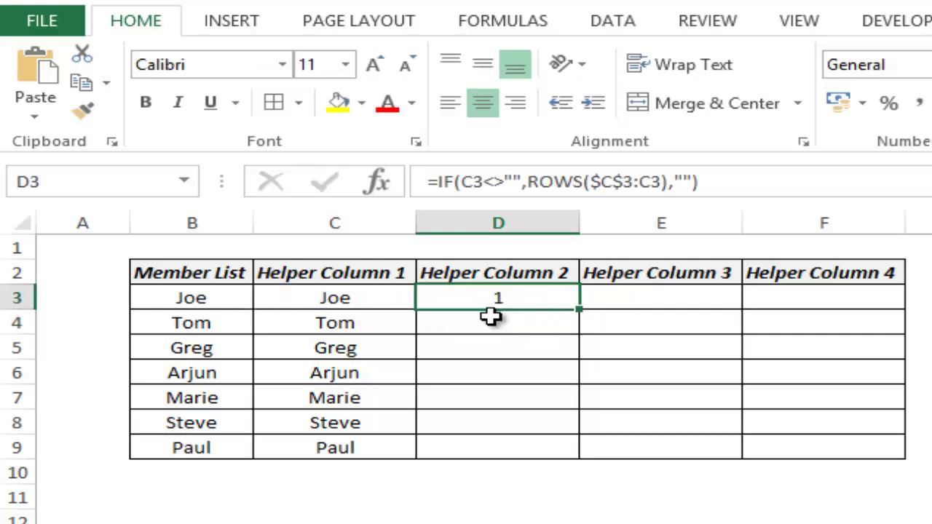
pyautogui.press('F2')
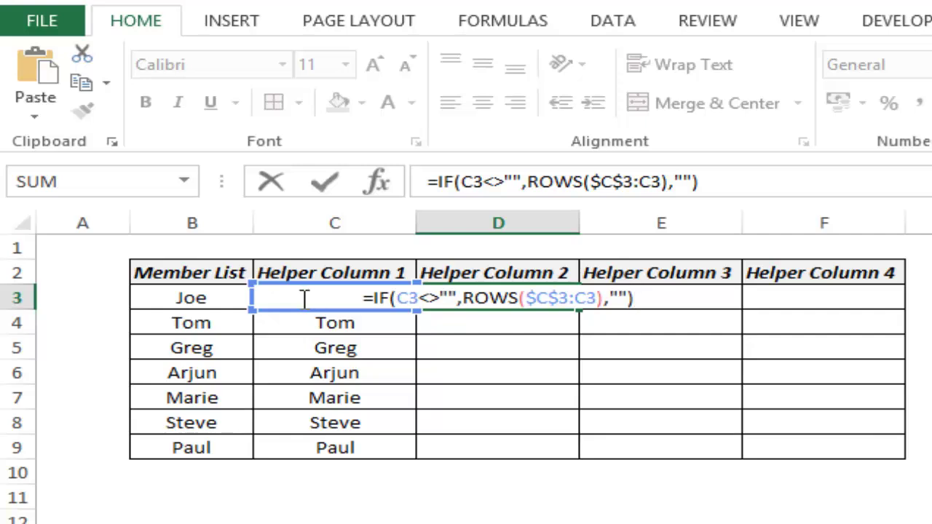
# Commit D3's formula and fill it down through D9, numbering 1 to 7.
pyautogui.click(453, 298)
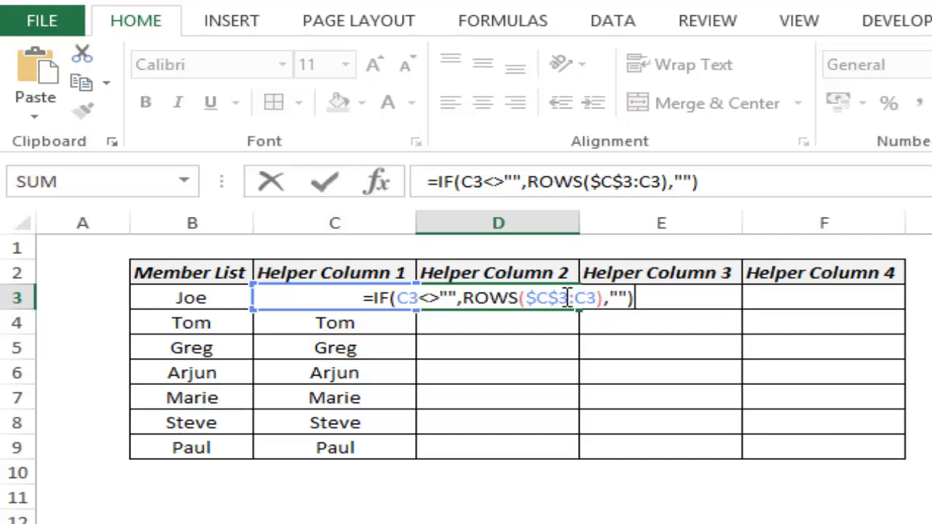
pyautogui.hotkey('ctrl', 'Return')
pyautogui.moveTo(579, 311); pyautogui.dragTo(553, 445)
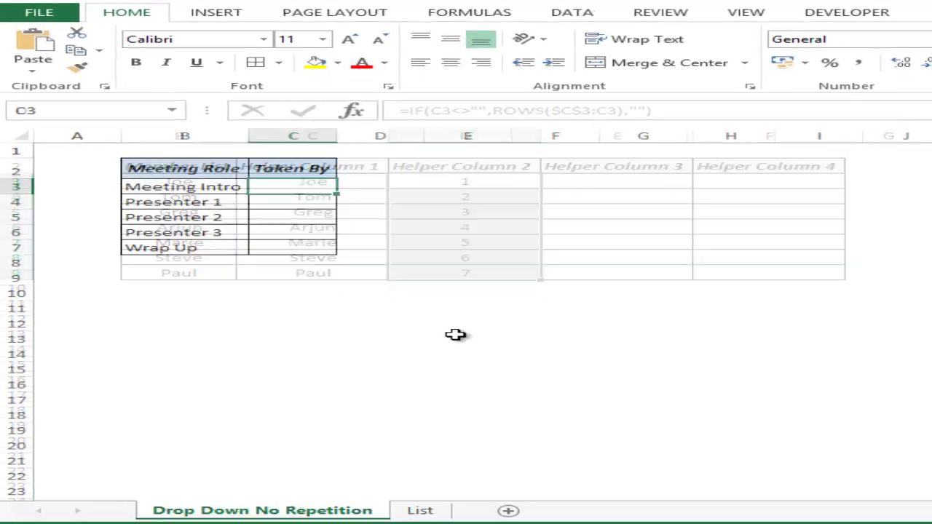
# Test Joe in Taken By C3 against List!C3 and D3, then clear it and select E3.
pyautogui.write('Joe')
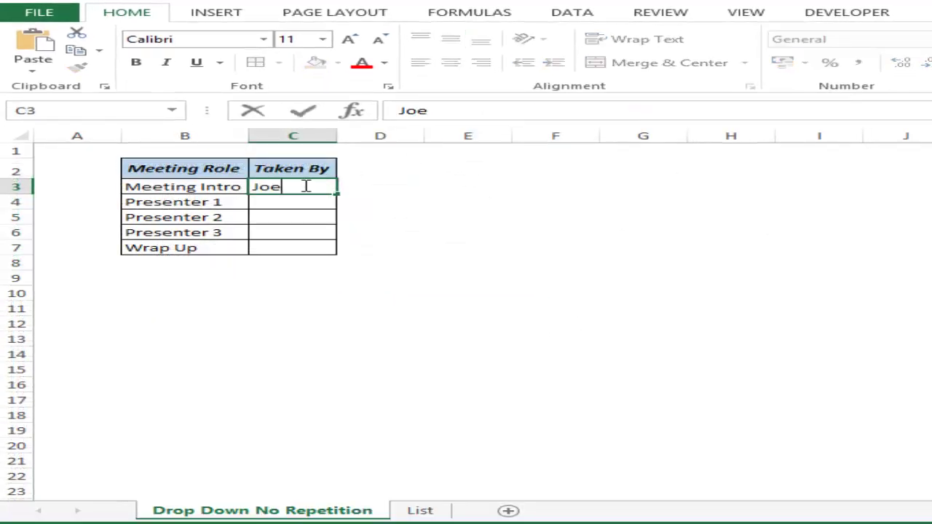
pyautogui.press('Return')
pyautogui.click(305, 185)
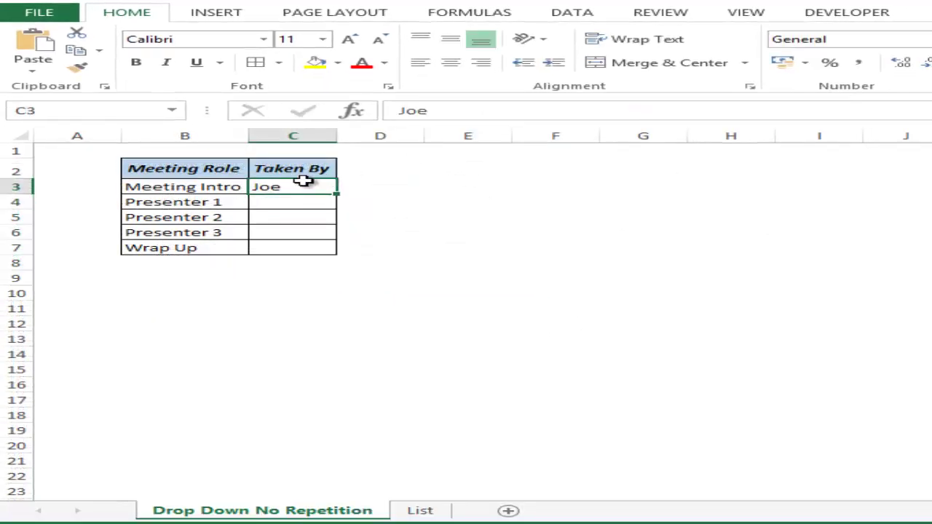
pyautogui.click(420, 511)
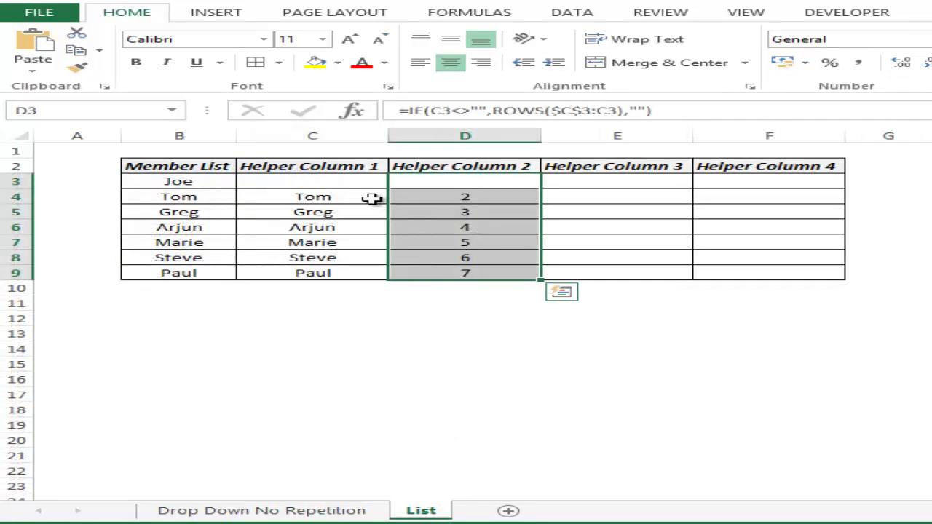
pyautogui.click(287, 182)
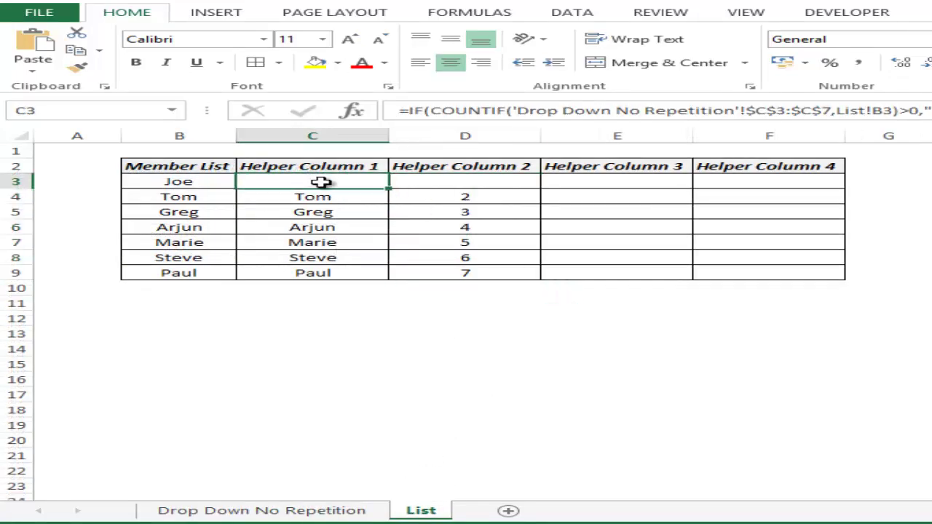
pyautogui.click(435, 182)
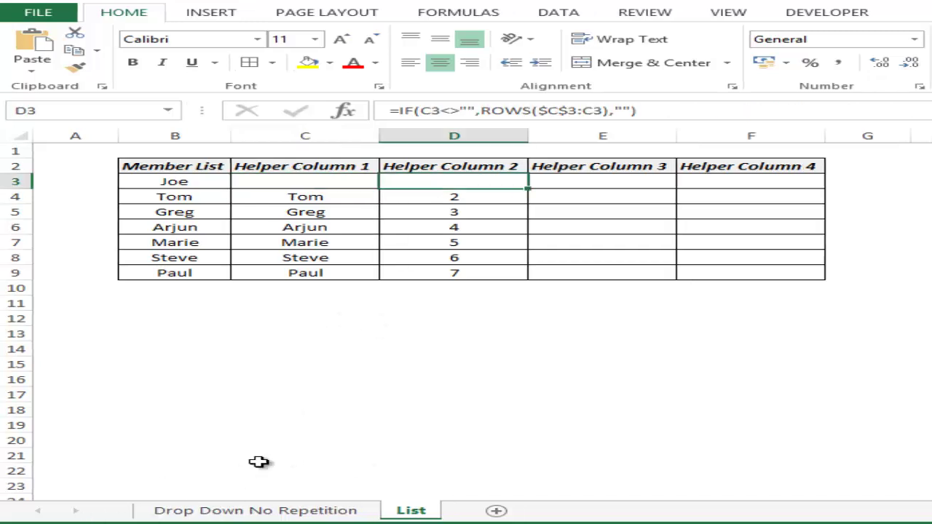
pyautogui.click(252, 510)
pyautogui.press('Delete')
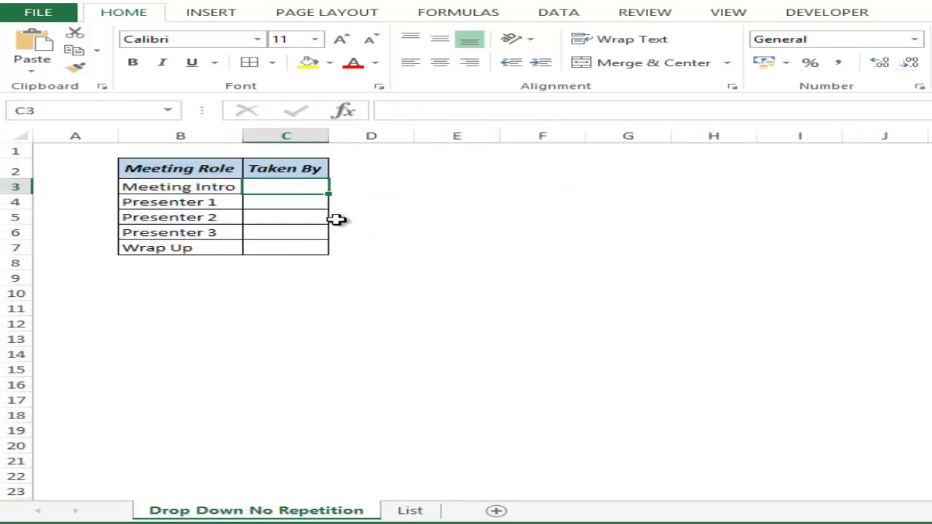
pyautogui.click(412, 511)
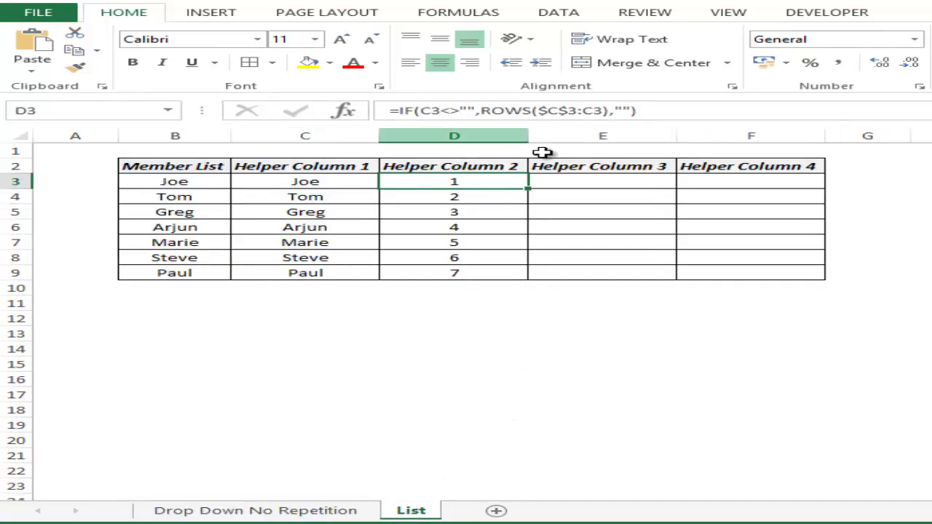
pyautogui.click(604, 183)
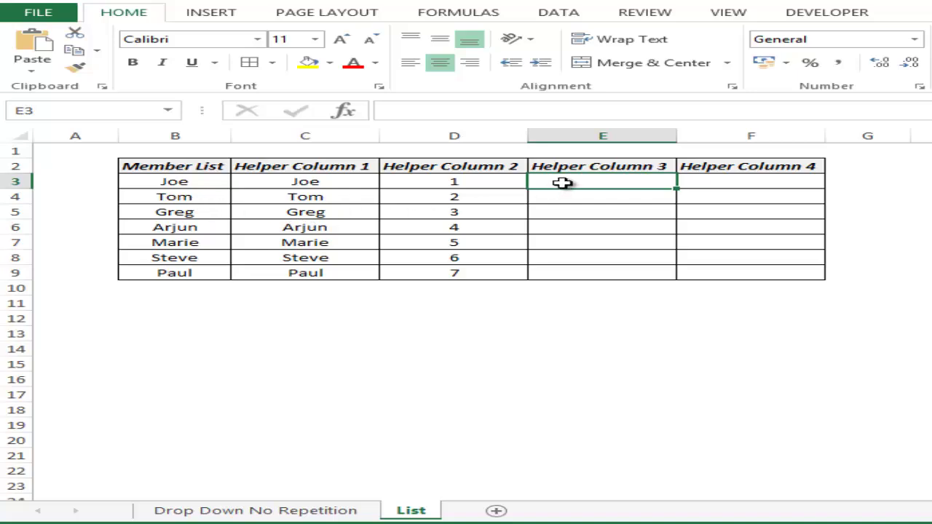
# Enter =SMALL(D3:D9,ROWS($D$3:D3)) in E3, returning 1.
pyautogui.write('=sma')
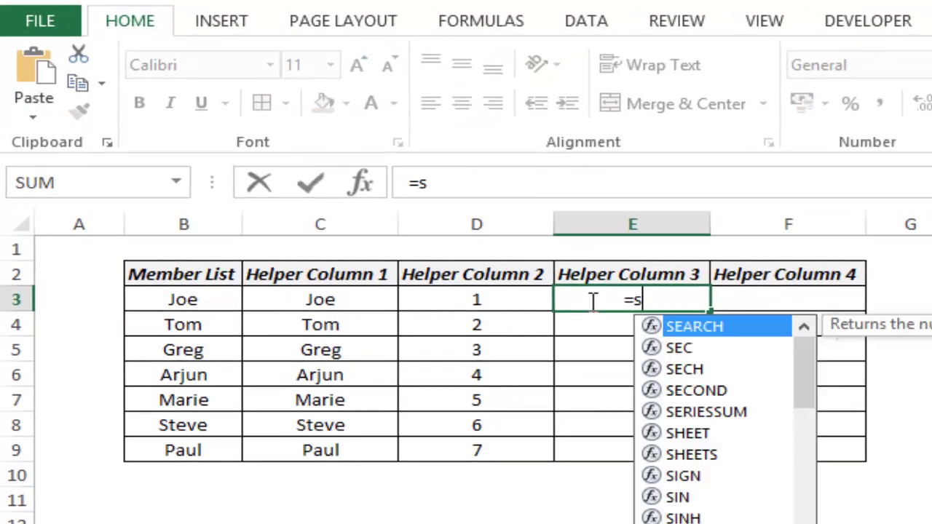
pyautogui.press('Tab')
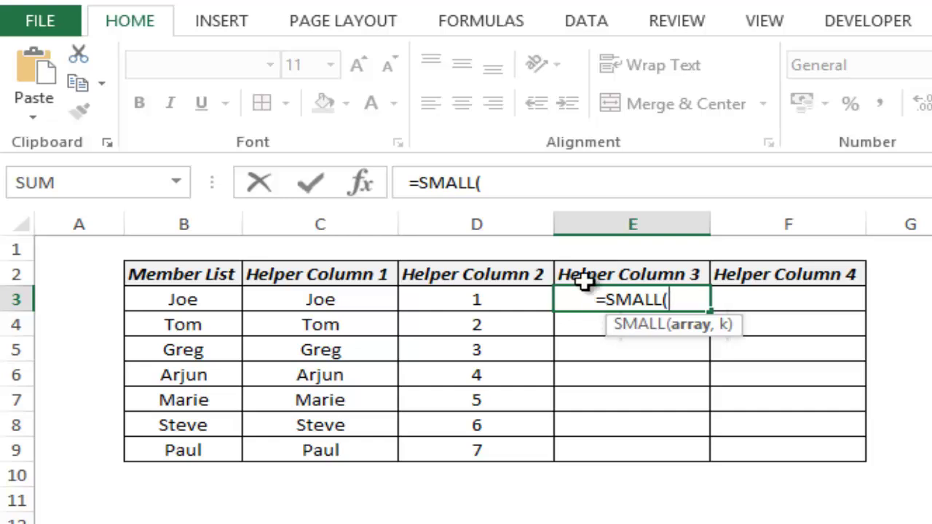
pyautogui.moveTo(520, 298); pyautogui.dragTo(521, 444)
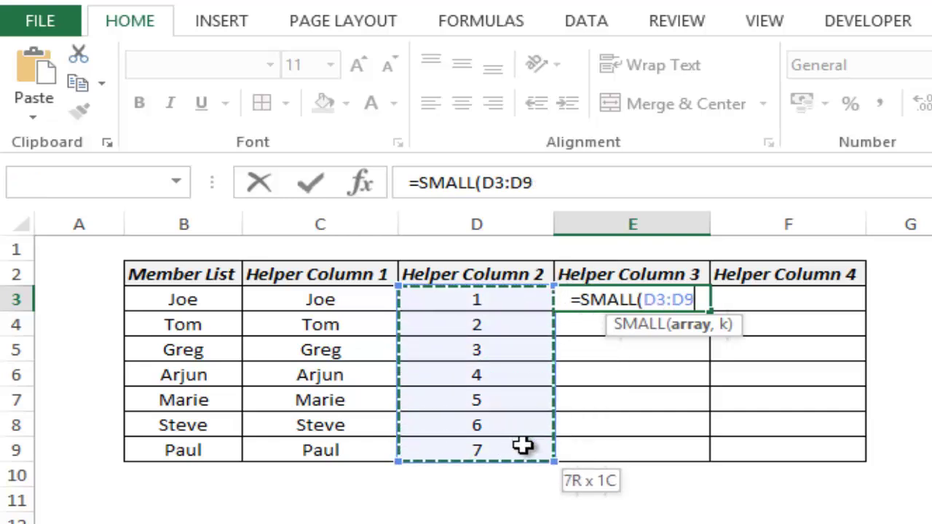
pyautogui.write(',')
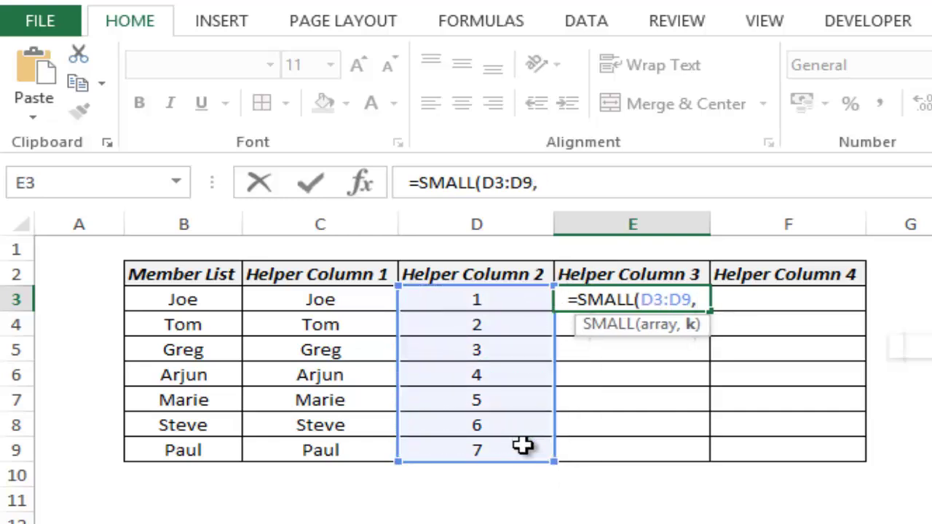
pyautogui.write('rows(')
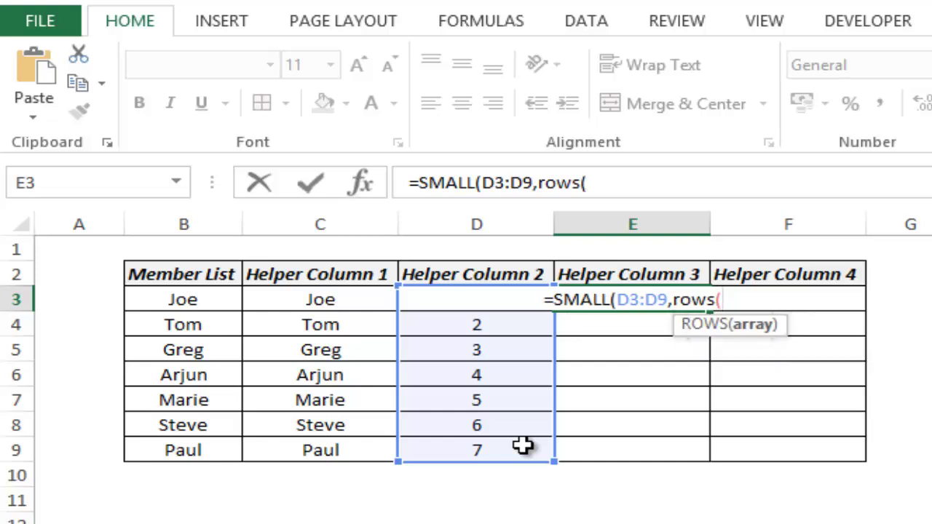
pyautogui.press('Left')
pyautogui.write(':D3)')
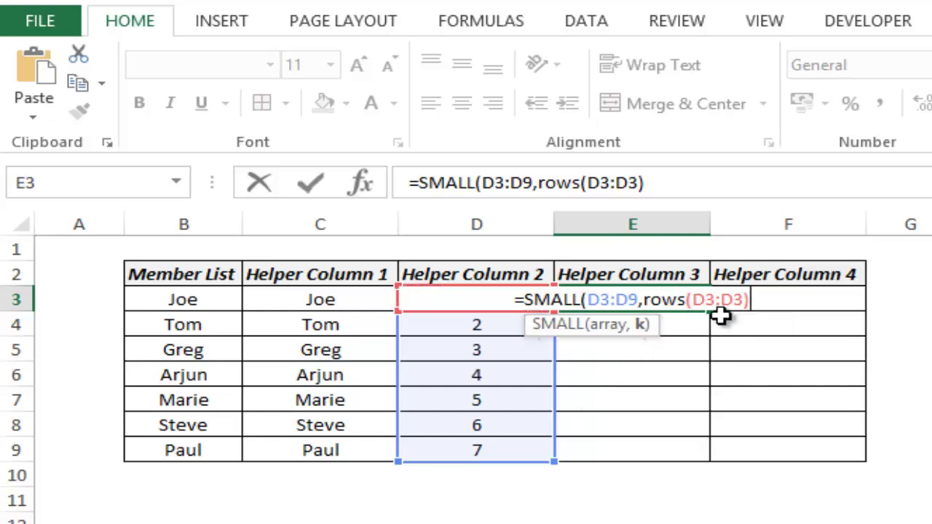
pyautogui.click(718, 300)
pyautogui.press('F4')
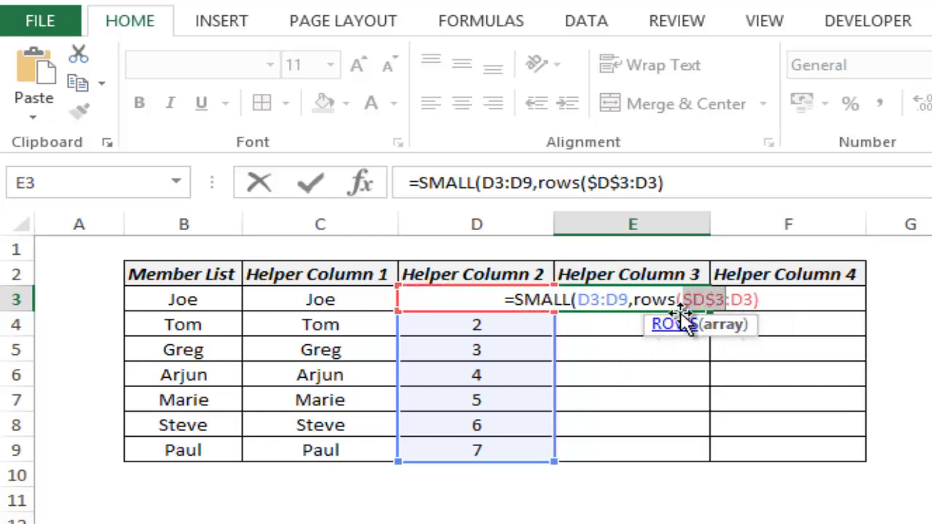
pyautogui.click(766, 300)
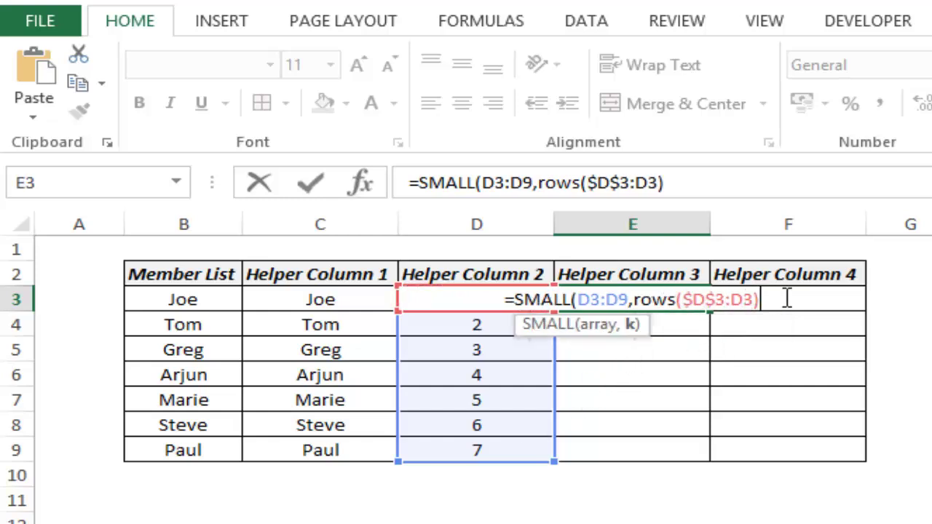
pyautogui.write(')')
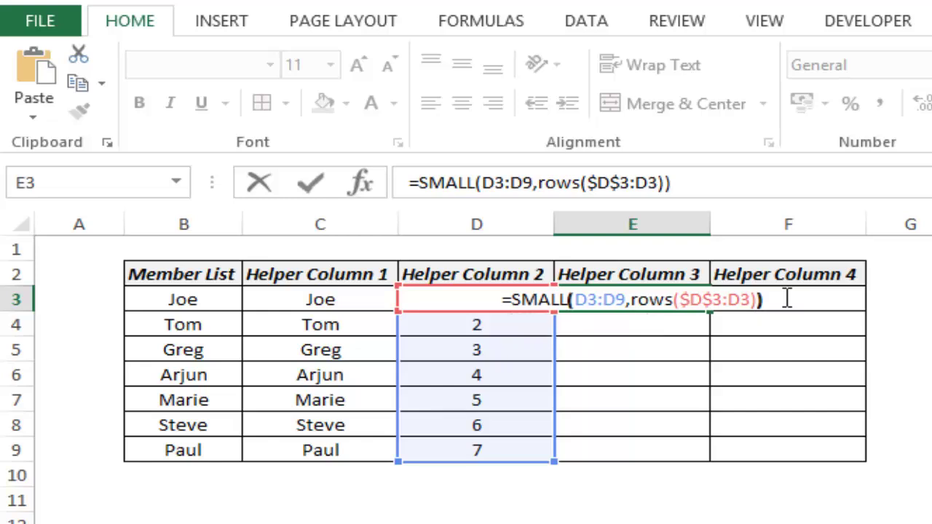
pyautogui.press('Return')
# Evaluate the ROWS($D$3:D3) part with F9, undo it, and copy E3 into E4.
pyautogui.press('Up')
pyautogui.press('F2')
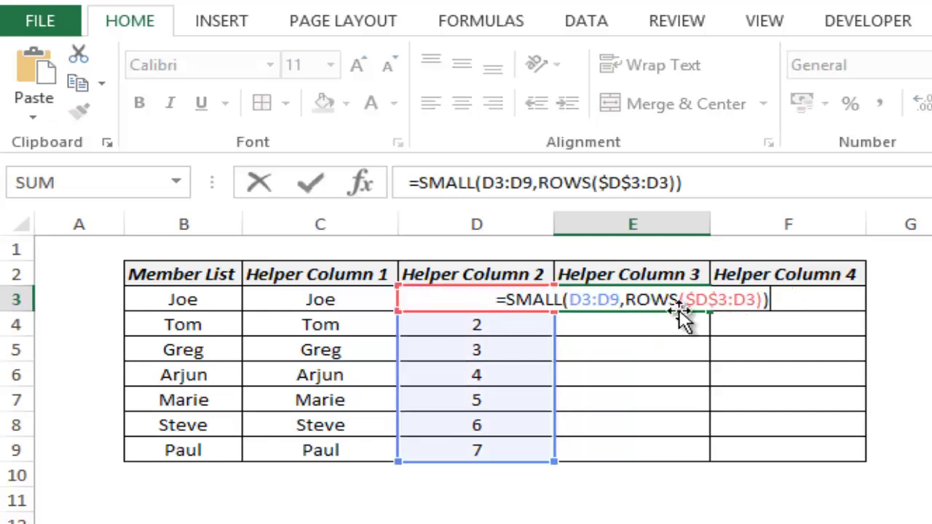
pyautogui.moveTo(651, 292); pyautogui.dragTo(763, 295)
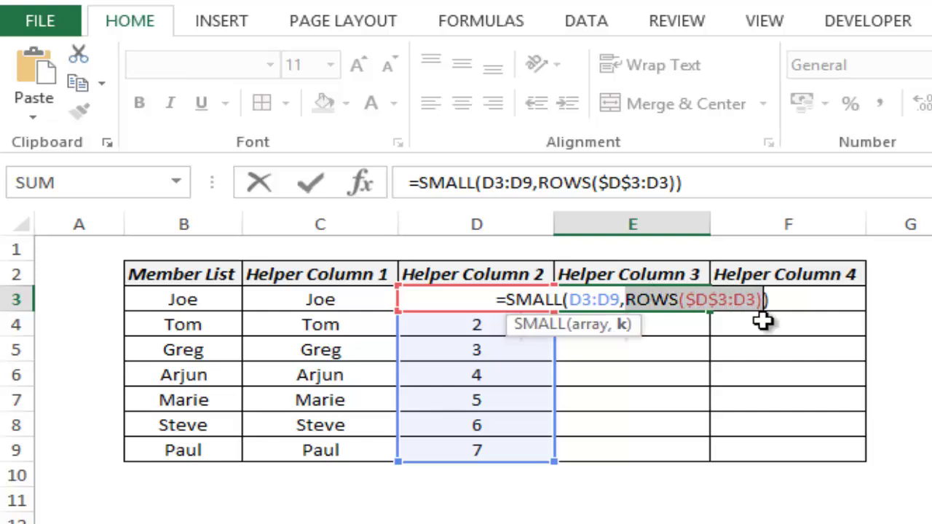
pyautogui.press('F9')
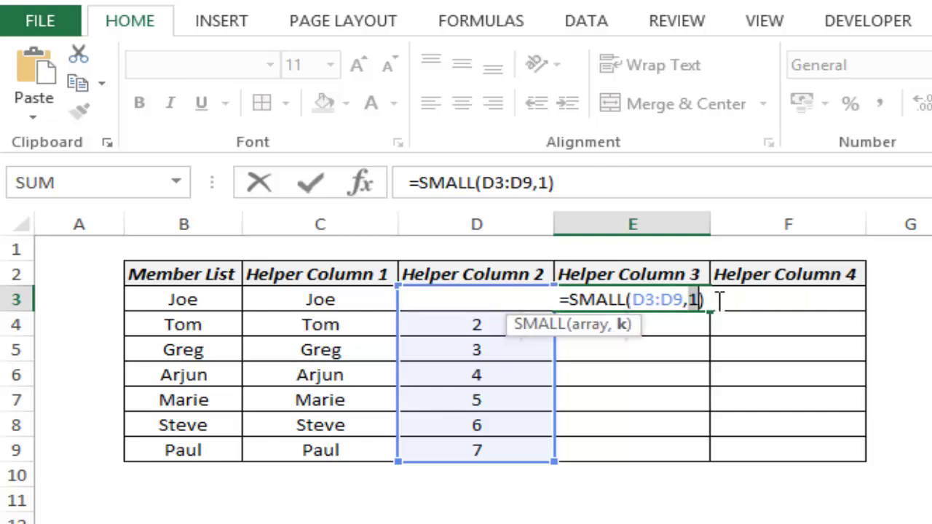
pyautogui.hotkey('ctrl', 'z')
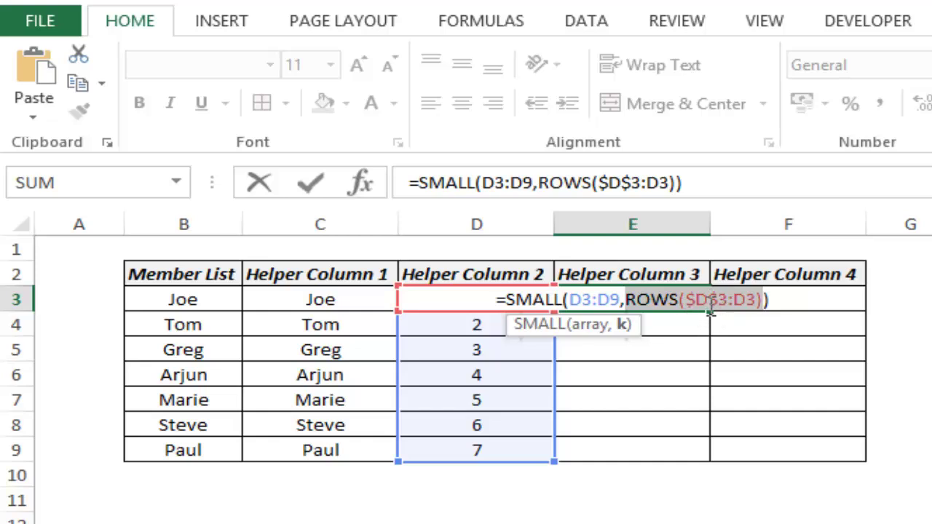
pyautogui.press('Escape')
pyautogui.moveTo(711, 311); pyautogui.dragTo(689, 329)
pyautogui.doubleClick(697, 328)
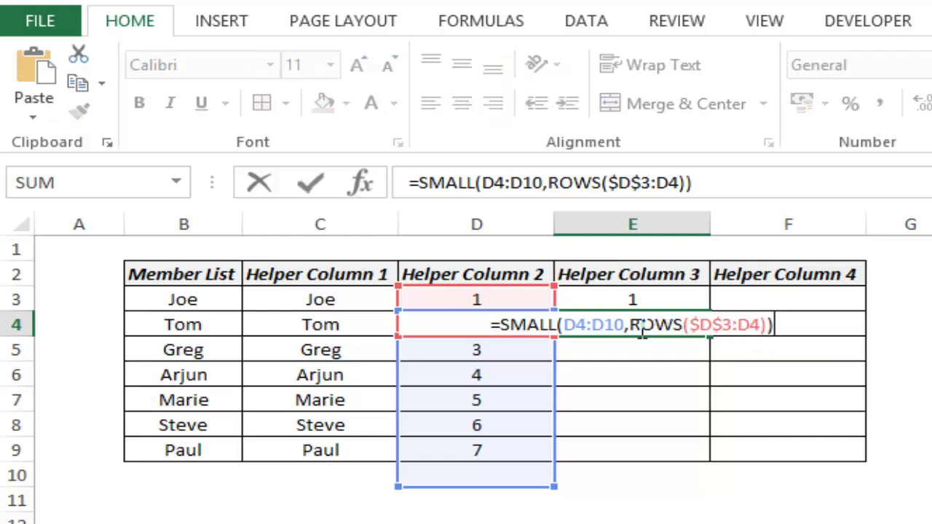
# Inspect E4's ROWS($D$3:D4) part, then cancel editing without changes.
pyautogui.moveTo(629, 325); pyautogui.dragTo(766, 326)
pyautogui.write('2')
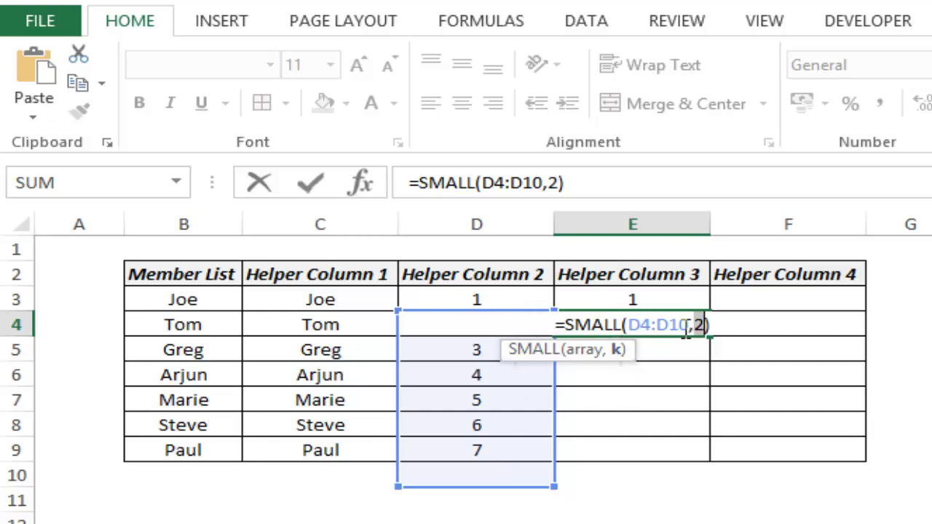
pyautogui.hotkey('ctrl', 'z')
pyautogui.press('Escape')
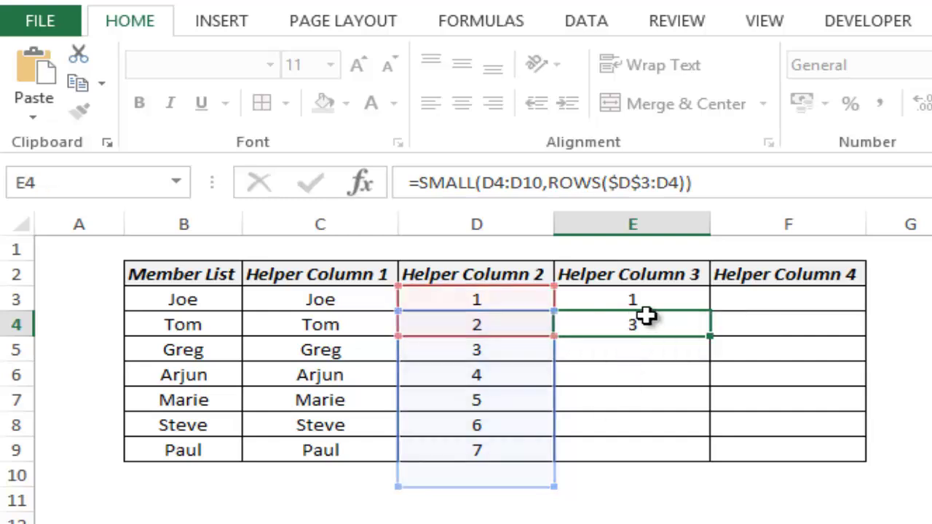
# Change E3's array to $D$3:$D$9 and fill E3 down through E9.
pyautogui.click(647, 298)
pyautogui.doubleClick(648, 299)
pyautogui.moveTo(570, 300); pyautogui.dragTo(619, 299)
pyautogui.press('F4')
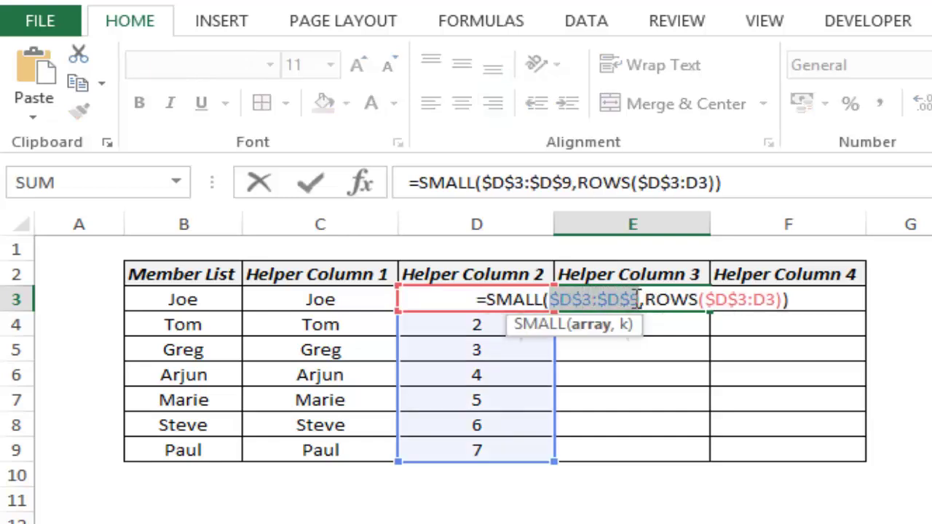
pyautogui.press('Return')
pyautogui.click(624, 294)
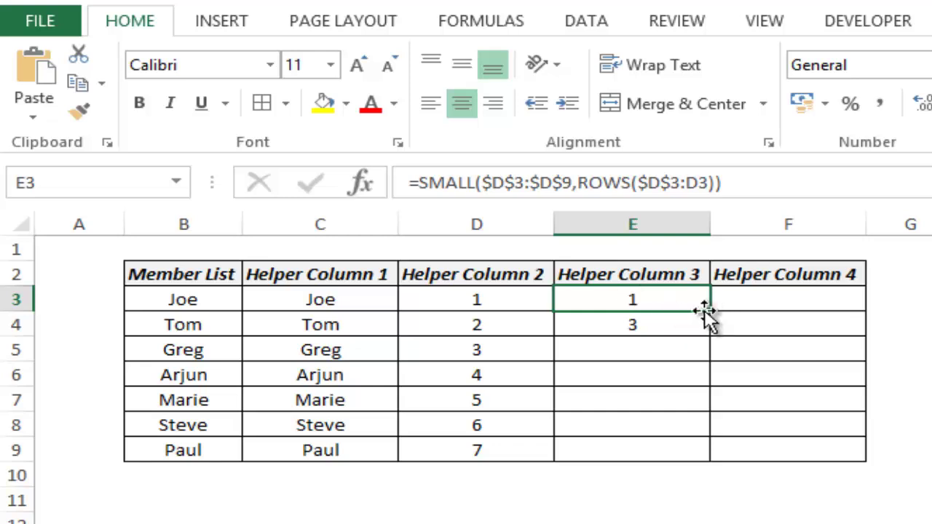
pyautogui.moveTo(709, 321); pyautogui.dragTo(689, 455)
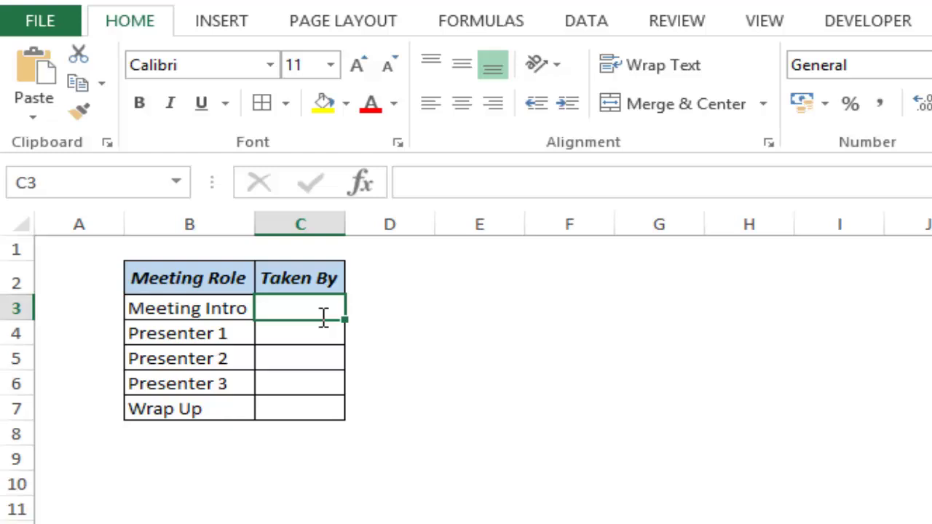
# Enter Joe for Meeting Intro and Greg for Presenter 2 under Taken By.
pyautogui.write('Joe')
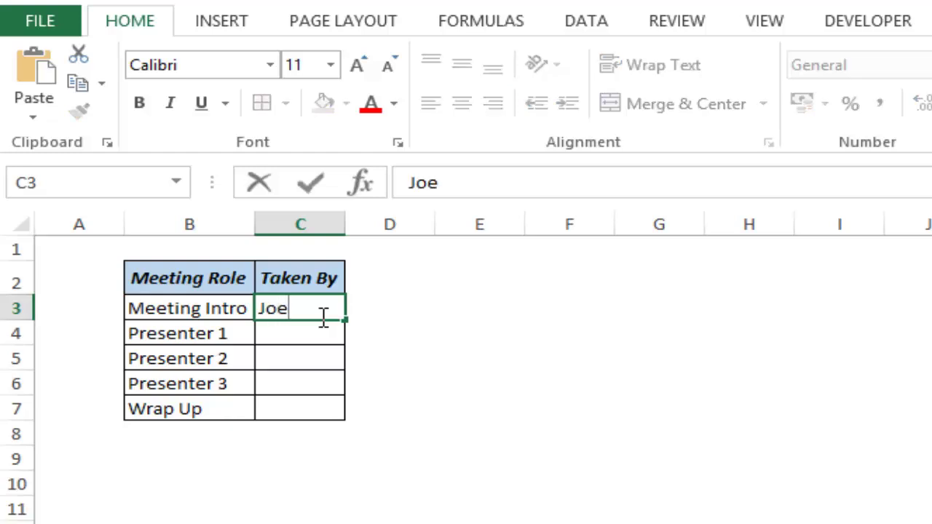
pyautogui.press('Return')
pyautogui.press('Return')
pyautogui.write('Greg')
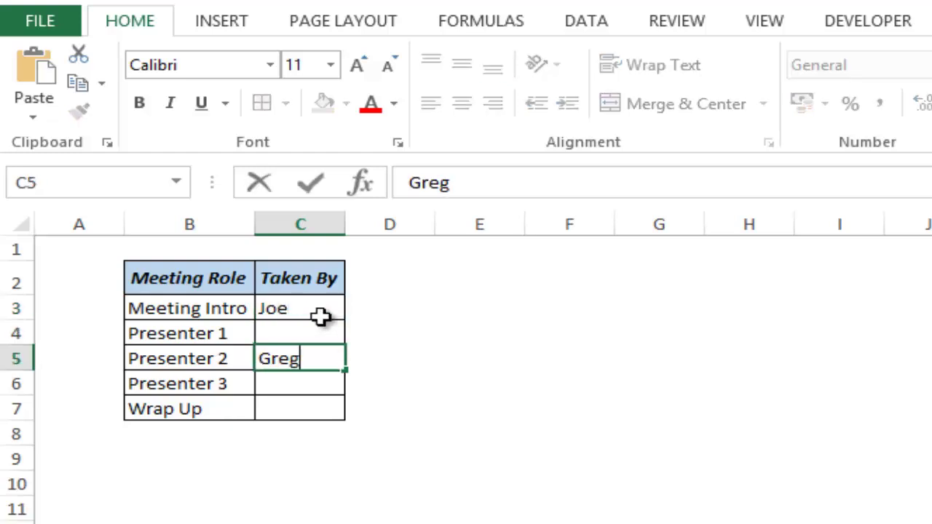
pyautogui.press('Return')
pyautogui.press('Up')
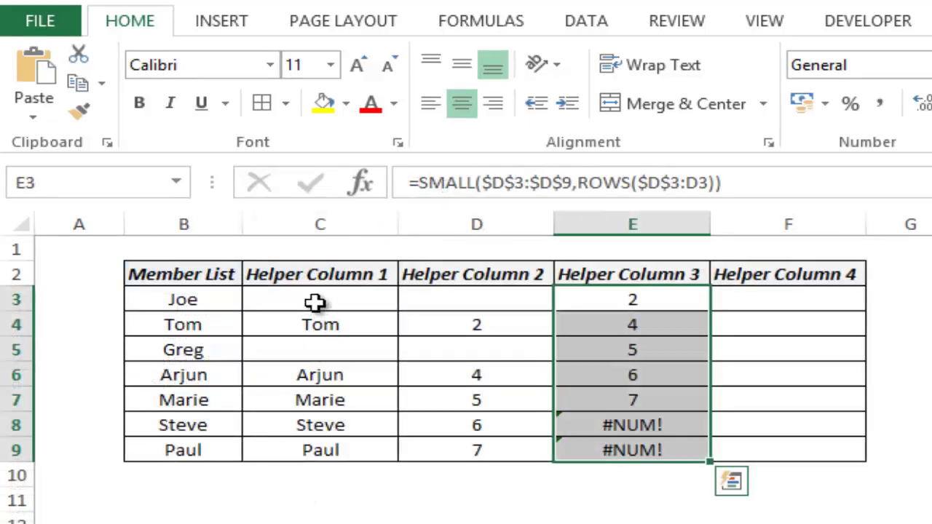
pyautogui.click(313, 300)
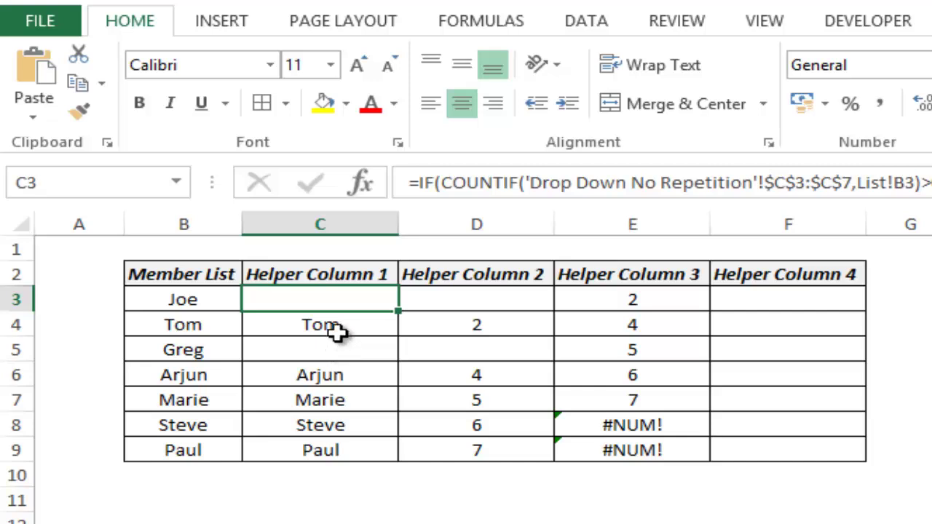
pyautogui.moveTo(445, 324); pyautogui.dragTo(459, 438)
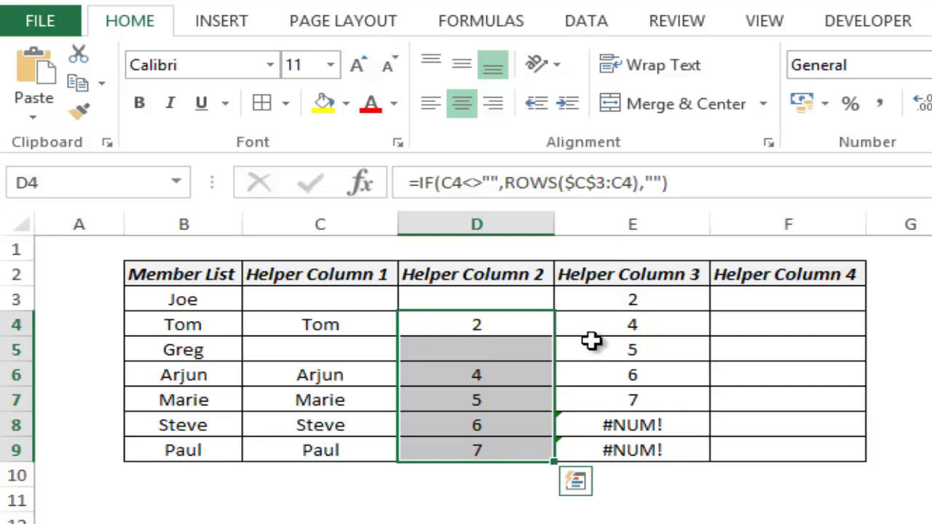
pyautogui.click(601, 304)
pyautogui.moveTo(600, 304); pyautogui.dragTo(586, 397)
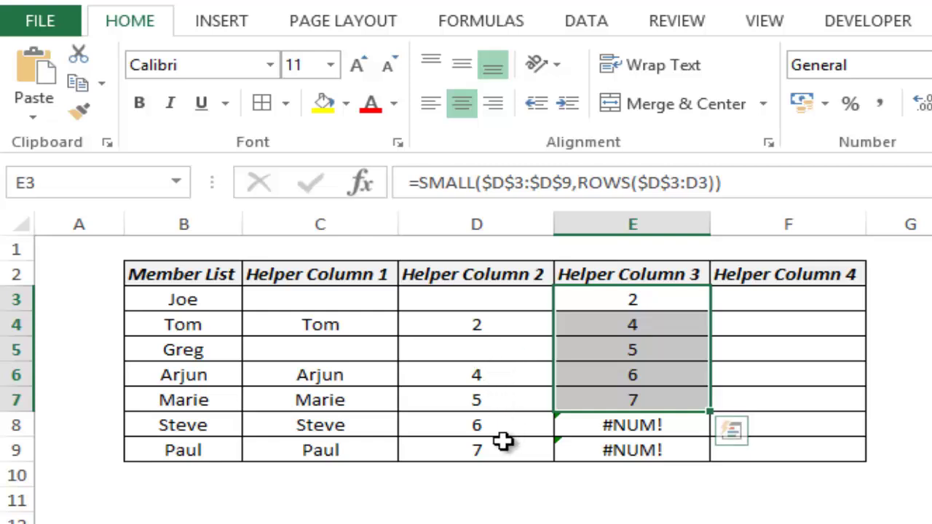
pyautogui.click(606, 297)
pyautogui.moveTo(606, 295); pyautogui.dragTo(601, 395)
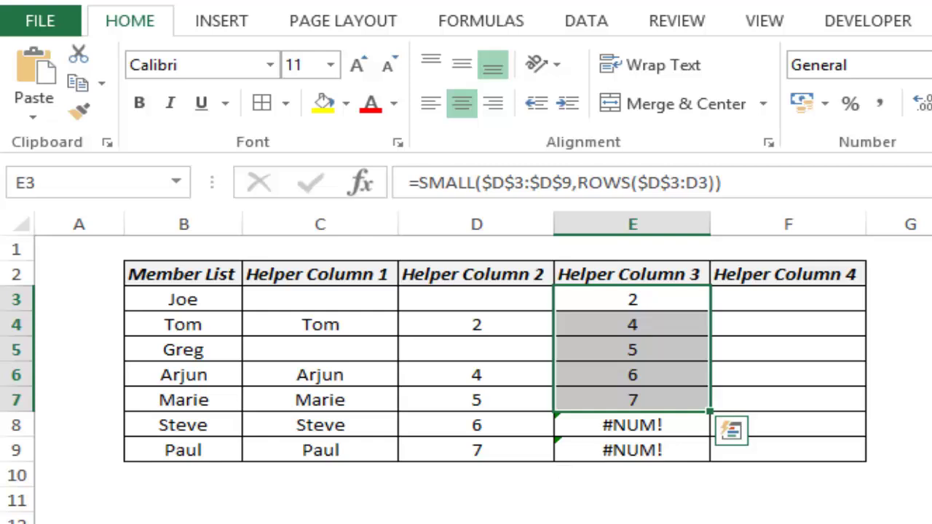
pyautogui.click(616, 298)
pyautogui.doubleClick(624, 299)
# Wrap E3's formula as =IFERROR(SMALL($D$3:$D$9,ROWS($D$3:D3)),"") so errors show blank.
pyautogui.press('Left')
pyautogui.press('Left')
pyautogui.press('Left')
pyautogui.press('Left')
pyautogui.press('Left')
pyautogui.press('Left')
pyautogui.press('Left')
pyautogui.press('Left')
pyautogui.press('Left')
pyautogui.press('Left')
pyautogui.press('Left')
pyautogui.press('Left')
pyautogui.press('Left')
pyautogui.press('Left')
pyautogui.press('Left')
pyautogui.press('Left')
pyautogui.press('Left')
pyautogui.press('Left')
pyautogui.press('Left')
pyautogui.press('Left')
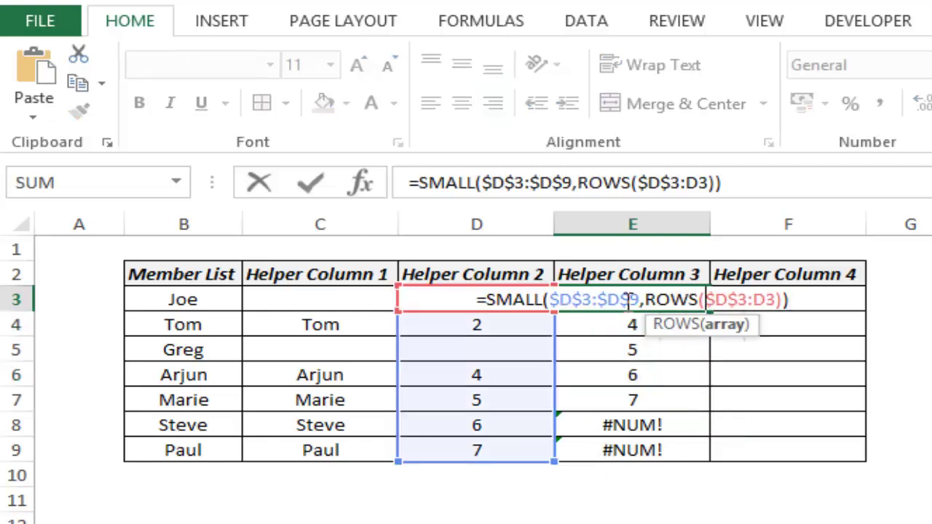
pyautogui.write('iferror')
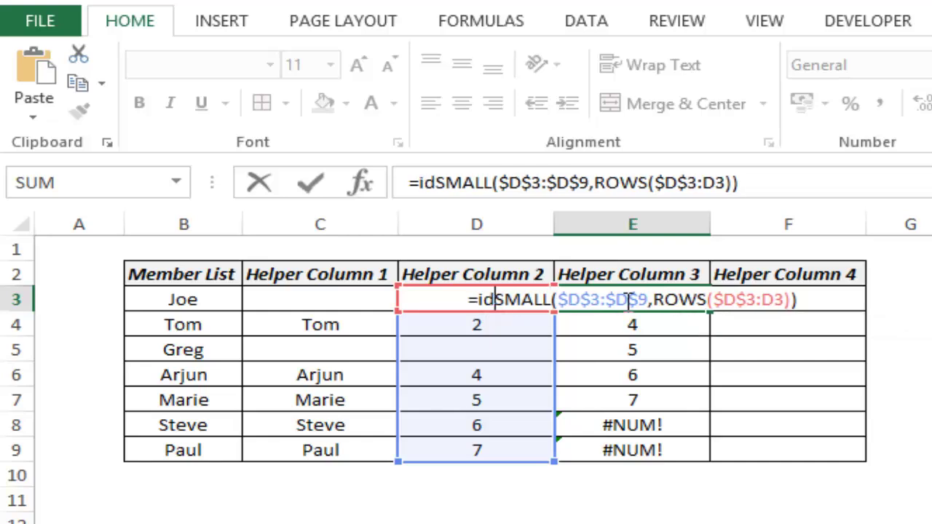
pyautogui.press('Tab')
pyautogui.press('Right')
pyautogui.press('Right')
pyautogui.press('Right')
pyautogui.press('Right')
pyautogui.press('Right')
pyautogui.press('Right')
pyautogui.press('Right')
pyautogui.press('Right')
pyautogui.press('Right')
pyautogui.press('Right')
pyautogui.press('Right')
pyautogui.press('Right')
pyautogui.press('Right')
pyautogui.press('Right')
pyautogui.press('Right')
pyautogui.press('Right')
pyautogui.press('Right')
pyautogui.press('Right')
pyautogui.press('Right')
pyautogui.press('Right')
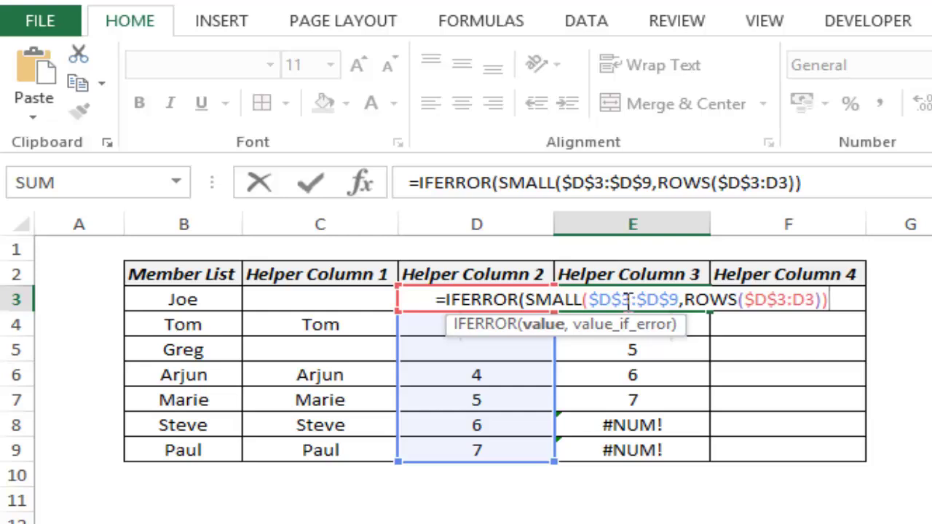
pyautogui.write(',')
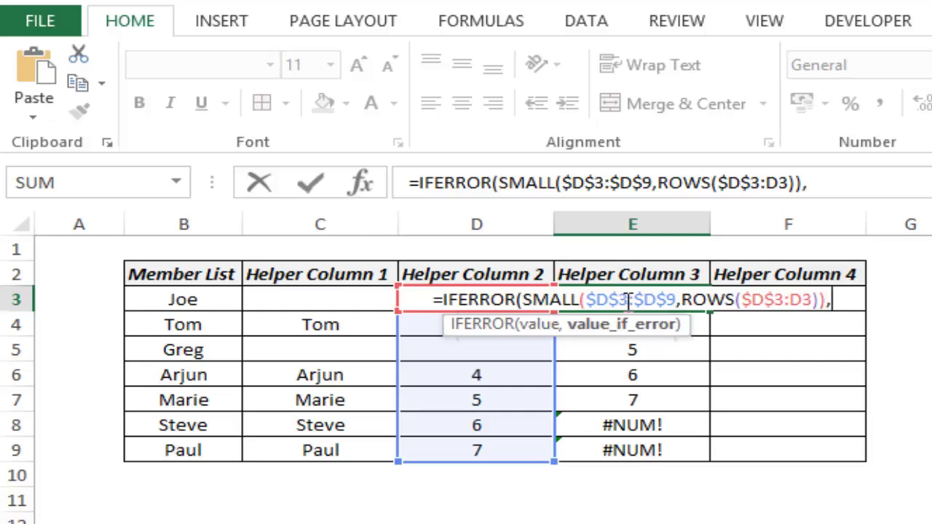
pyautogui.write('"")')
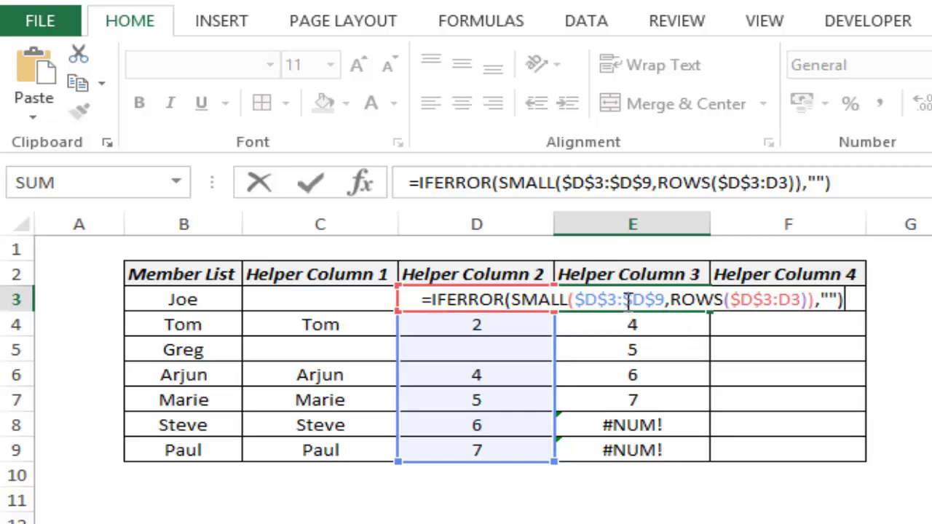
pyautogui.press('Return')
pyautogui.click(625, 301)
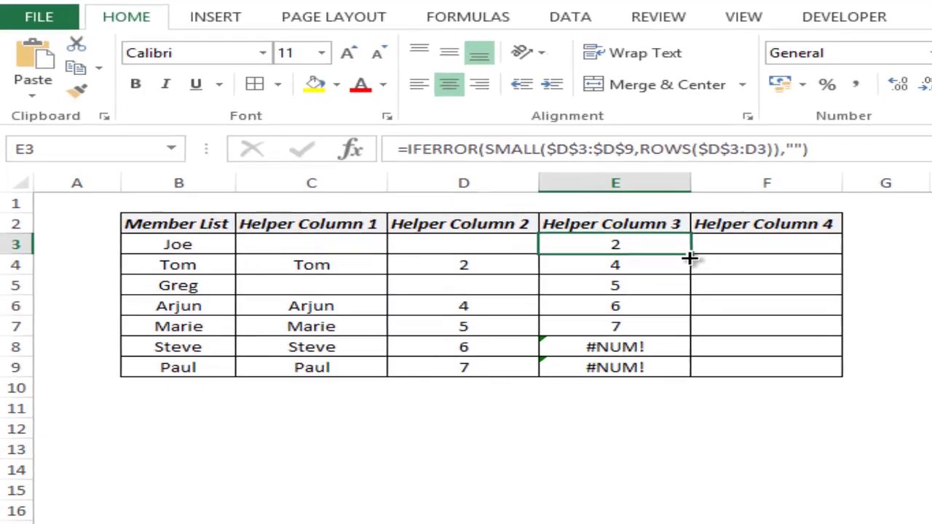
# Fill the IFERROR formula down to E9 and clear Joe and Greg from Taken By C3:C5.
pyautogui.doubleClick(710, 312)
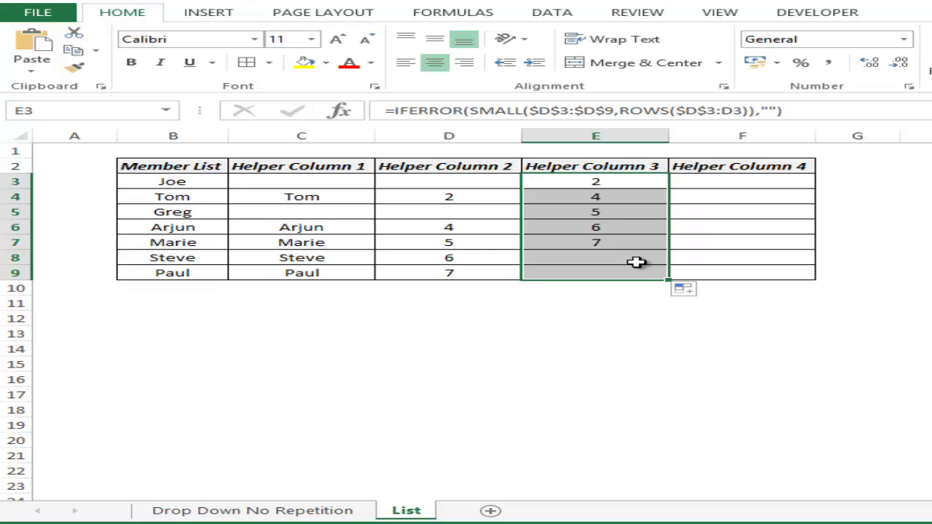
pyautogui.click(254, 509)
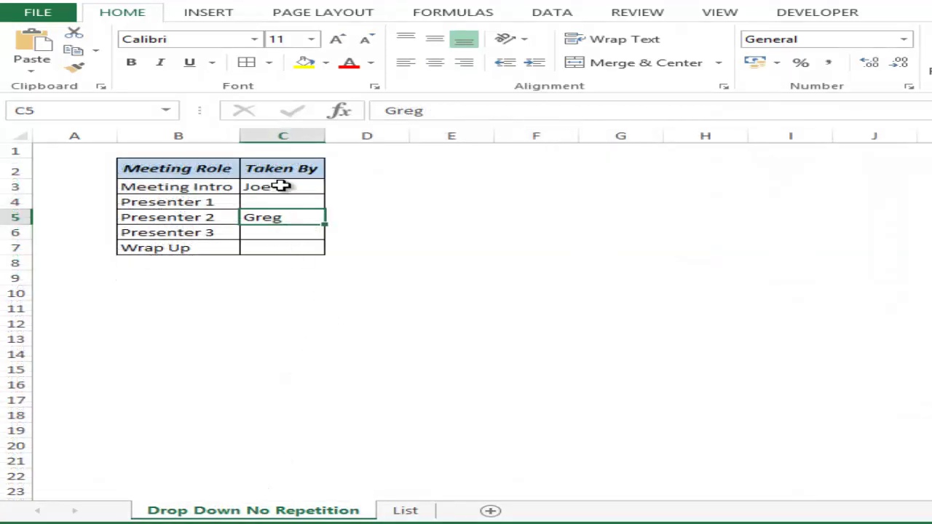
pyautogui.moveTo(281, 186); pyautogui.dragTo(282, 223)
pyautogui.press('Delete')
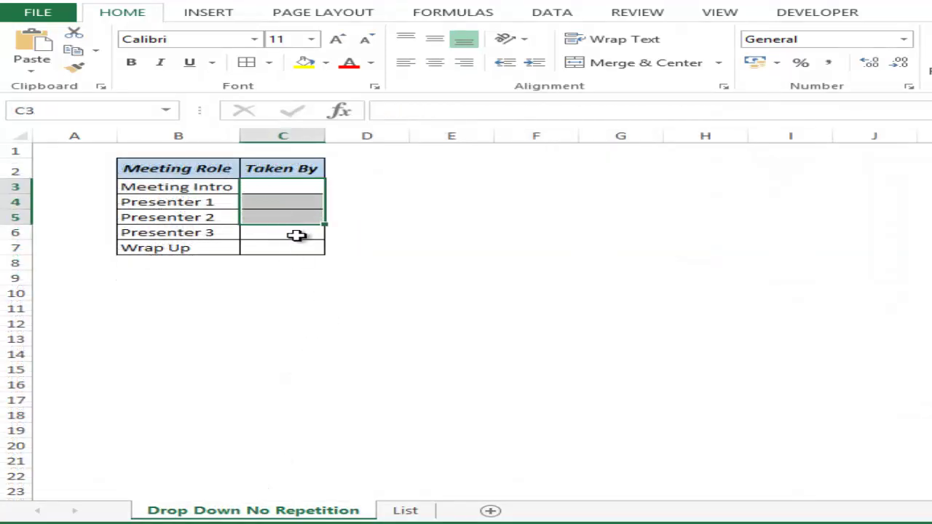
pyautogui.click(405, 511)
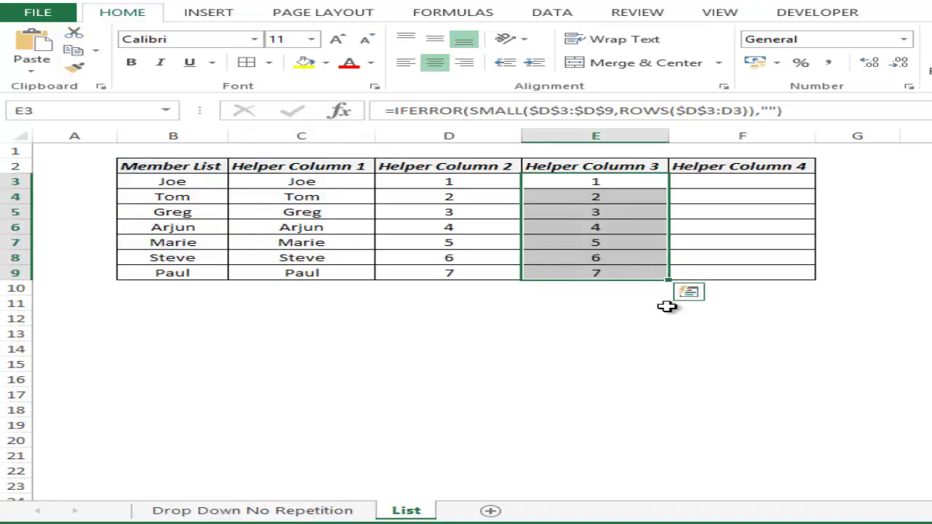
pyautogui.click(684, 184)
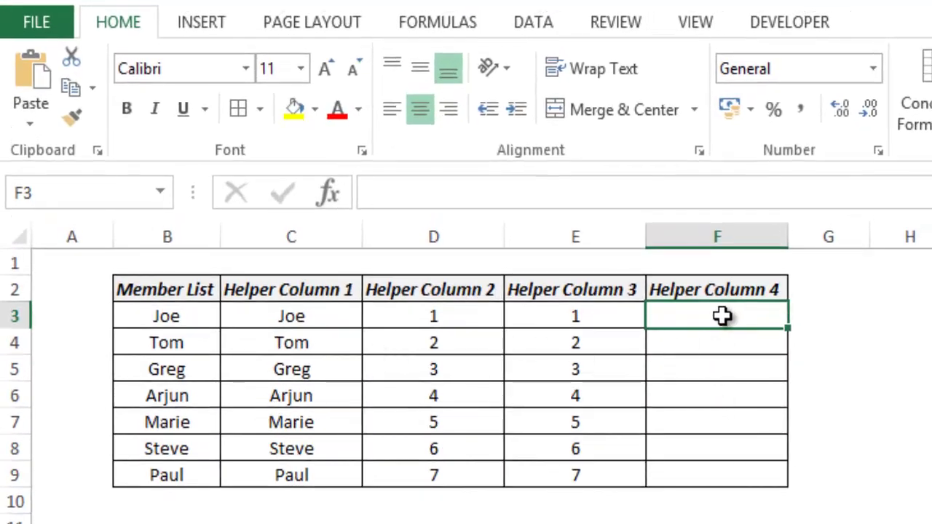
# Enter =INDEX($B$3:$B$9,E3) in F3 and fill it down to F9.
pyautogui.write('=inde')
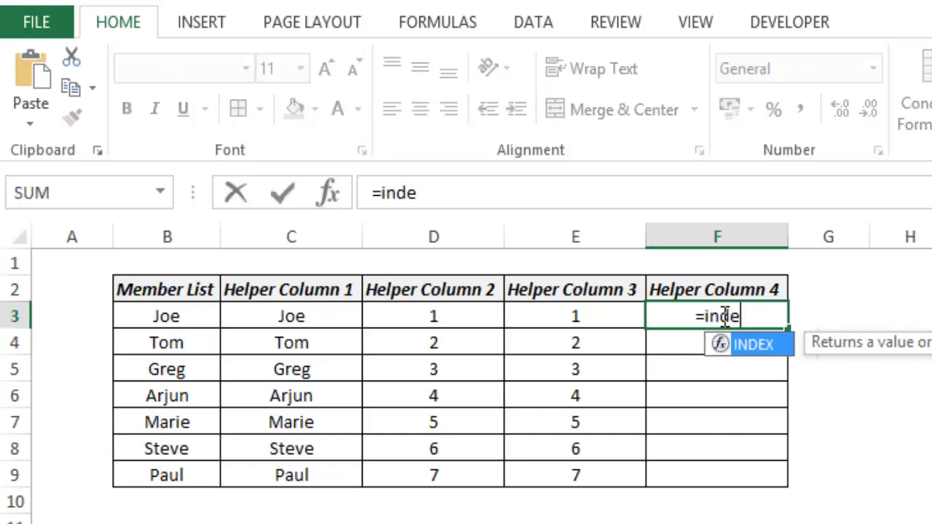
pyautogui.press('Tab')
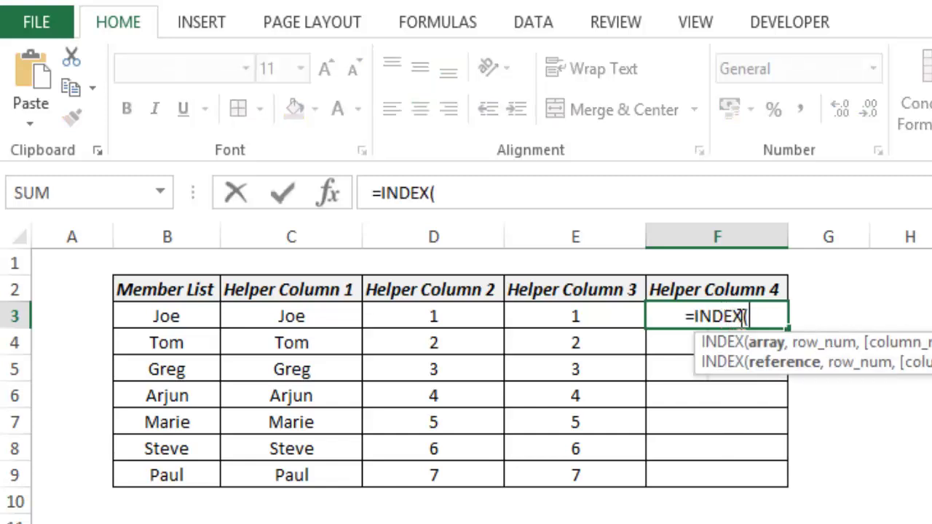
pyautogui.moveTo(182, 311); pyautogui.dragTo(179, 465)
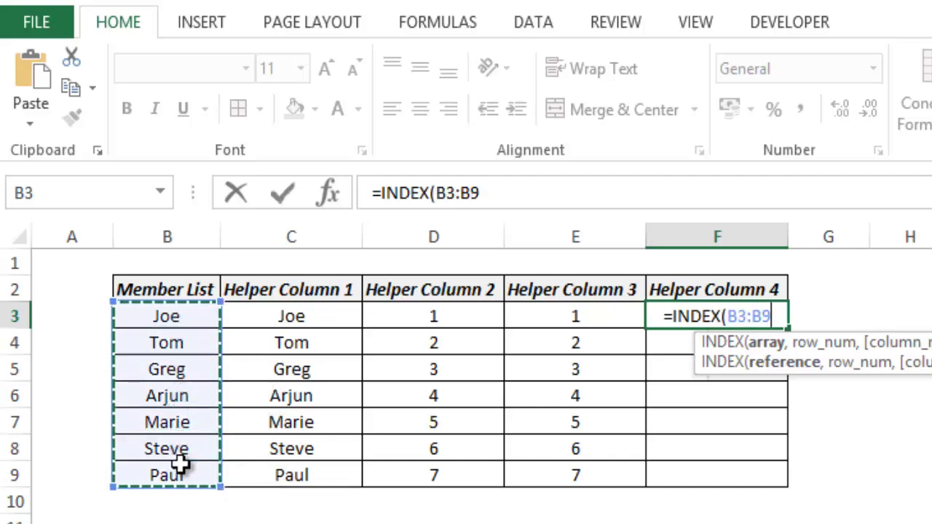
pyautogui.press('F4')
pyautogui.write(',')
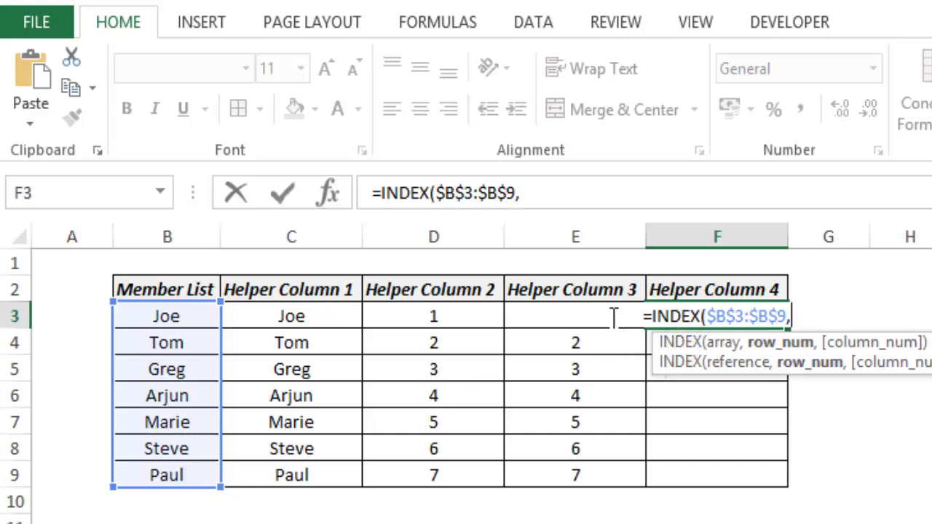
pyautogui.press('Left')
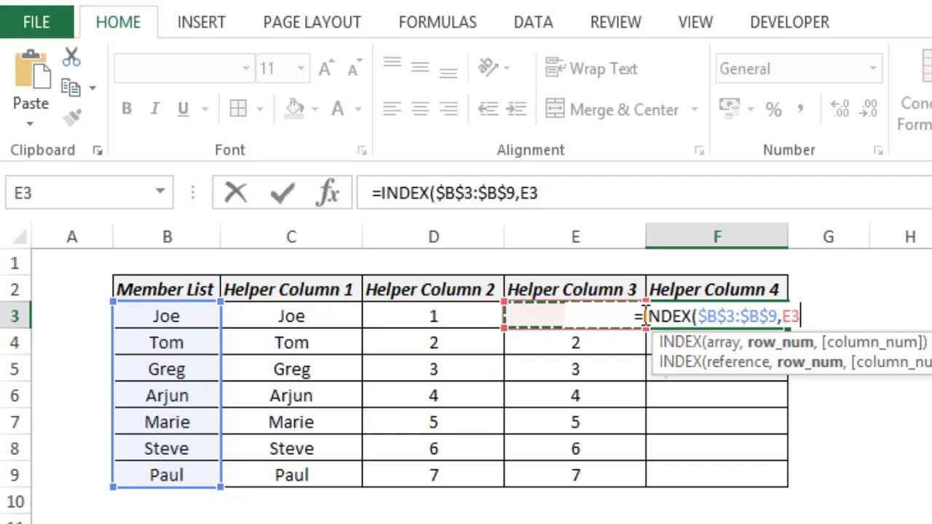
pyautogui.write(')')
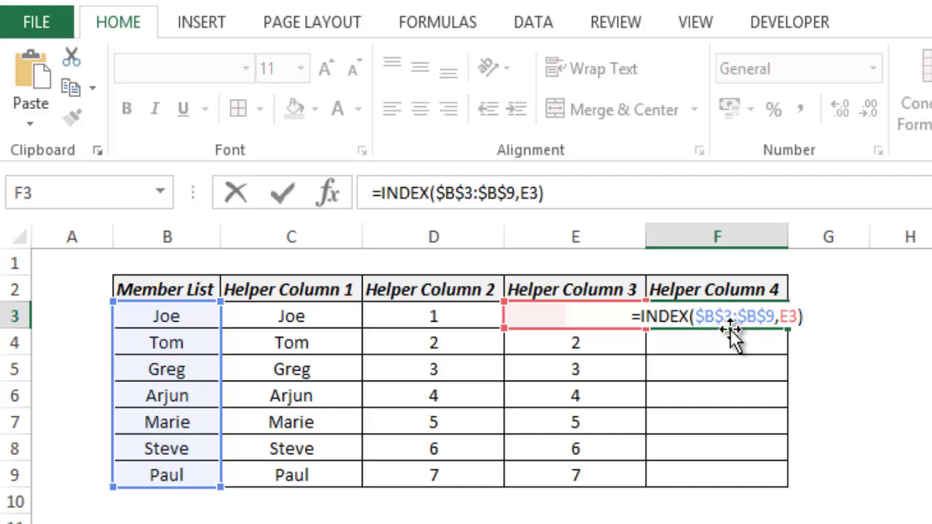
pyautogui.press('Return')
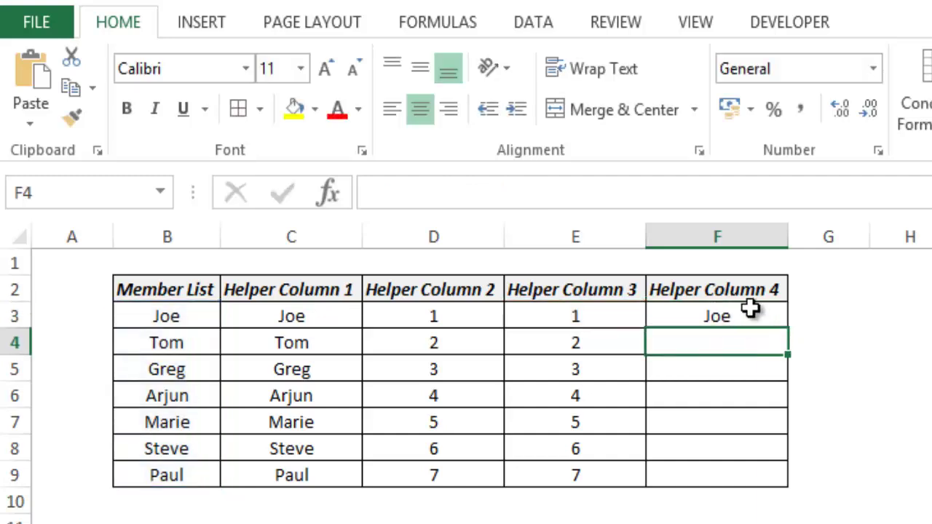
pyautogui.click(698, 306)
pyautogui.moveTo(789, 329); pyautogui.dragTo(781, 465)
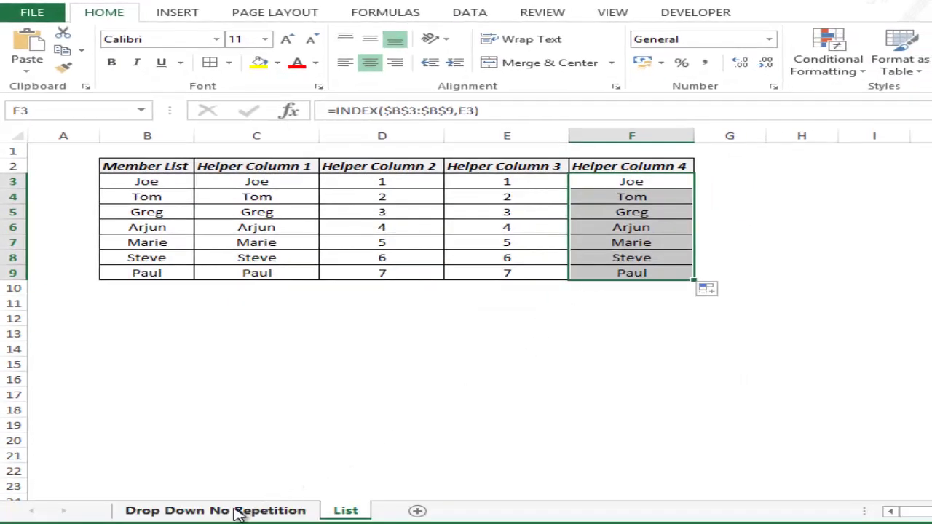
# Assign Joe to Meeting Intro, Tom to Presenter 2 and Greg to Presenter 3.
pyautogui.click(236, 512)
pyautogui.click(243, 187)
pyautogui.write('J')
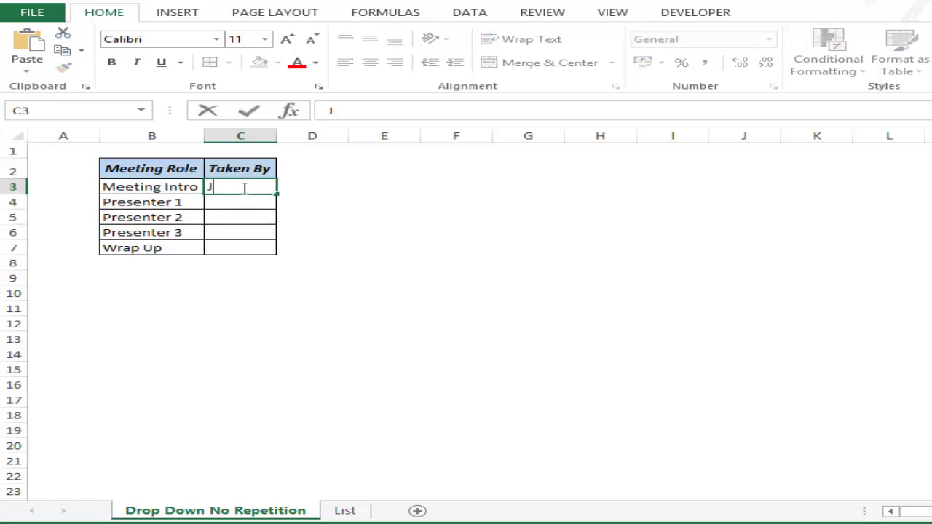
pyautogui.press('Return')
pyautogui.press('Return')
pyautogui.write('Tom')
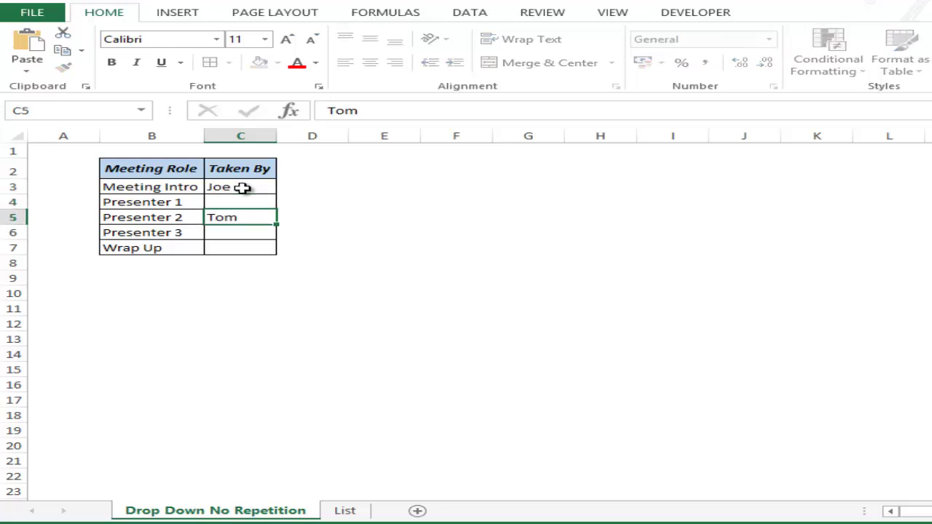
pyautogui.press('Return')
pyautogui.write('Greg')
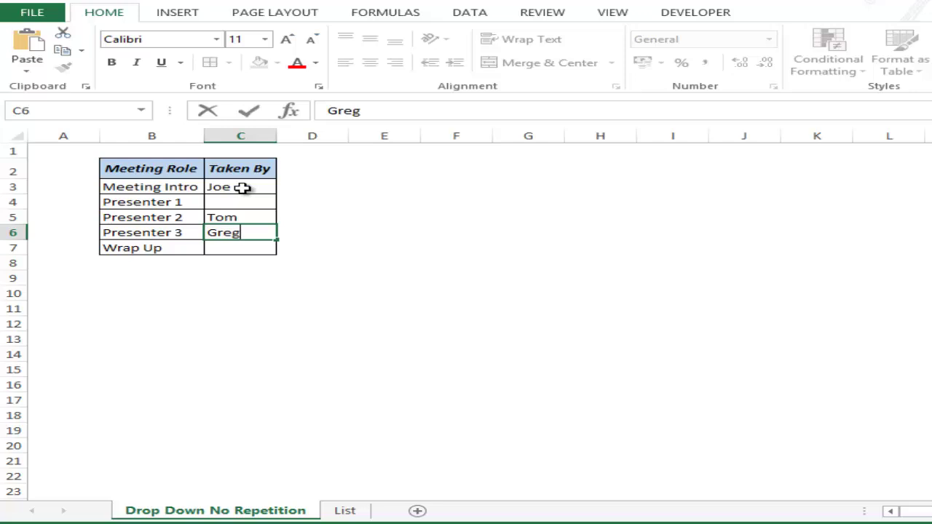
pyautogui.hotkey('ctrl', 'Return')
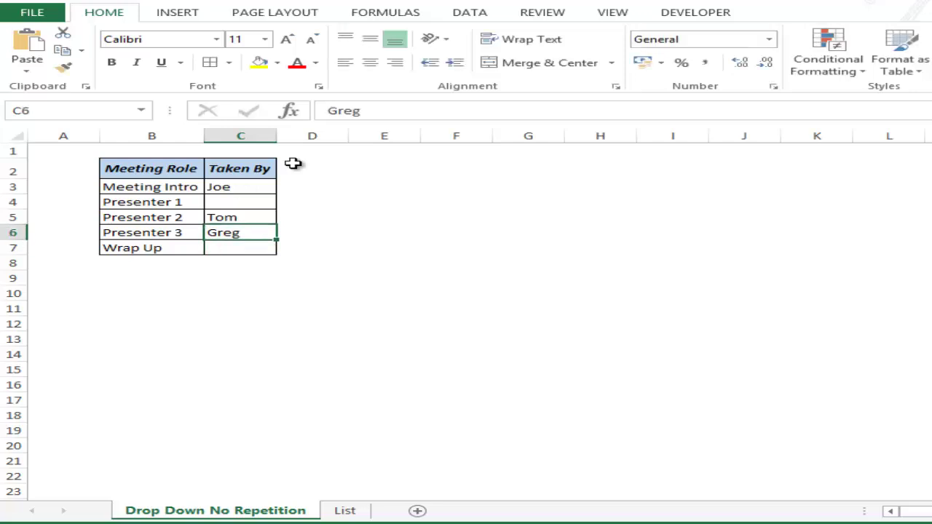
# Review the List helper columns showing the taken names dropping out, then reopen F3's formula.
pyautogui.click(346, 511)
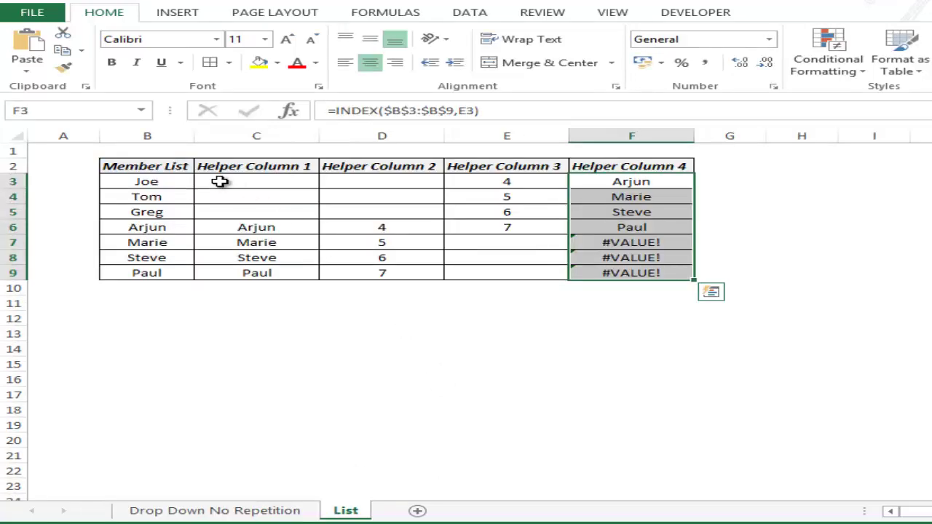
pyautogui.moveTo(220, 181); pyautogui.dragTo(225, 211)
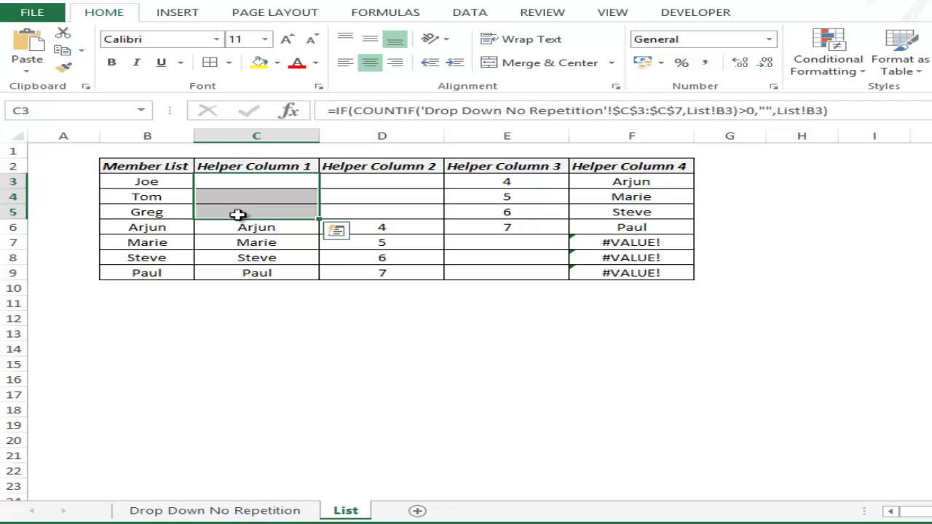
pyautogui.moveTo(230, 227); pyautogui.dragTo(241, 271)
pyautogui.moveTo(368, 228); pyautogui.dragTo(371, 272)
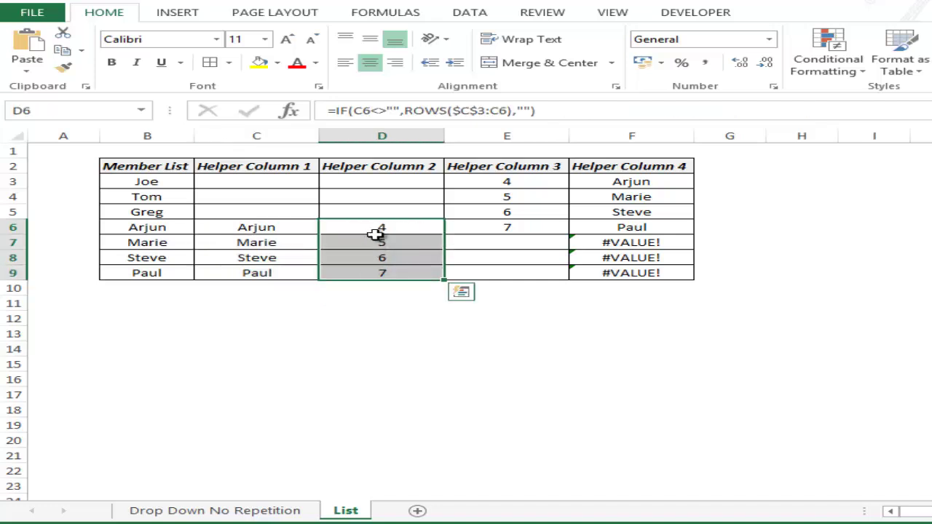
pyautogui.moveTo(492, 182); pyautogui.dragTo(492, 222)
pyautogui.click(617, 181)
pyautogui.moveTo(617, 181); pyautogui.dragTo(630, 232)
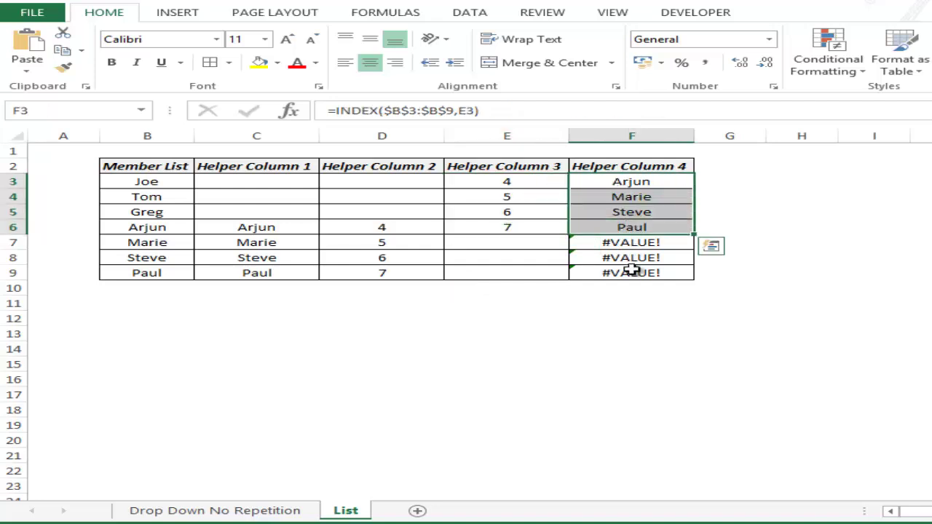
pyautogui.click(614, 183)
pyautogui.doubleClick(614, 183)
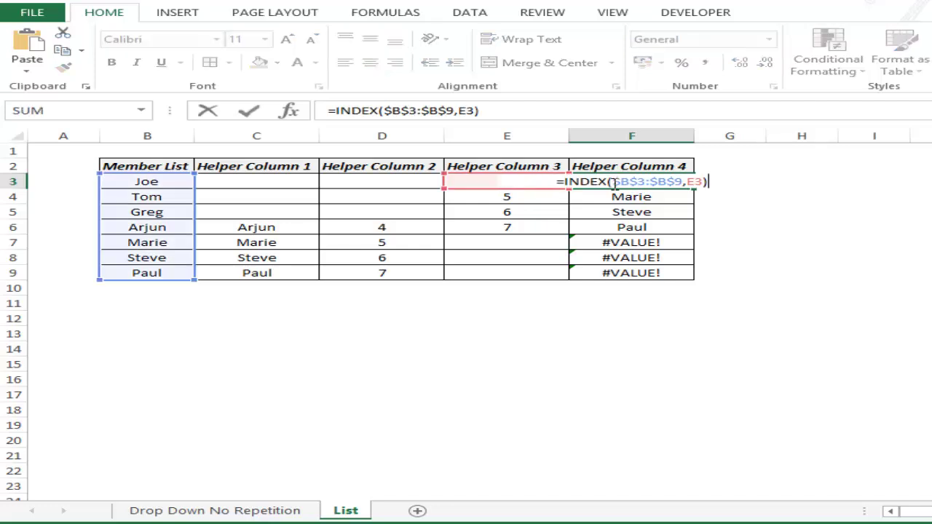
# Change F3 to =IFERROR(INDEX($B$3:$B$9,E3),"") and fill it down to F9.
pyautogui.write('iferror')
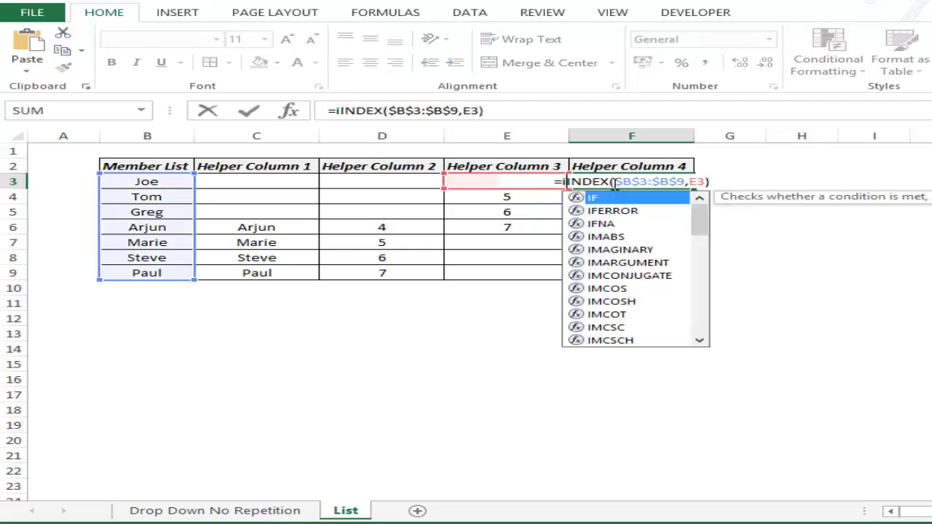
pyautogui.write('(')
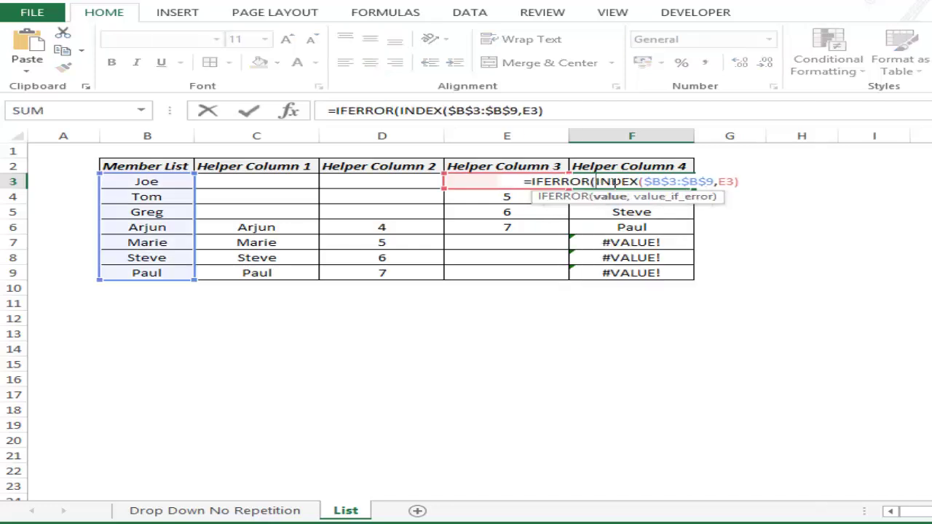
pyautogui.press('End')
pyautogui.write(',"")')
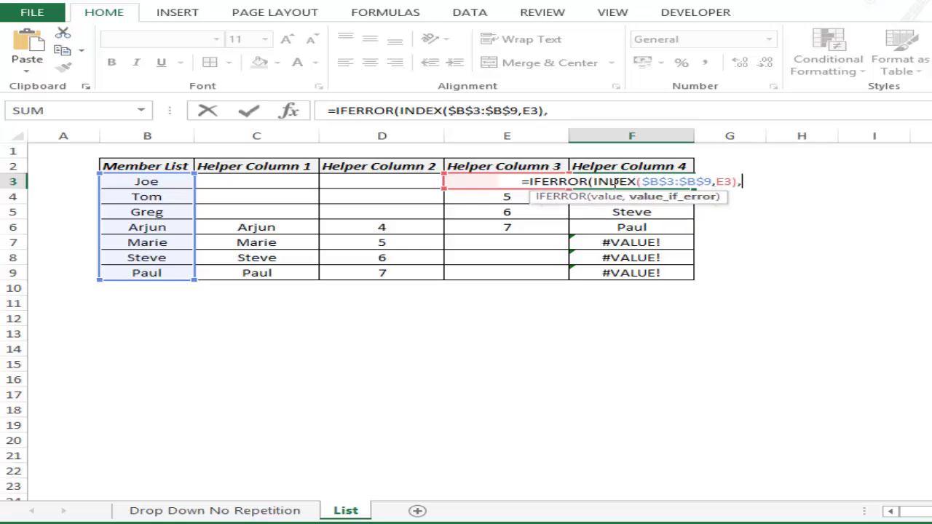
pyautogui.press('Return')
pyautogui.click(612, 181)
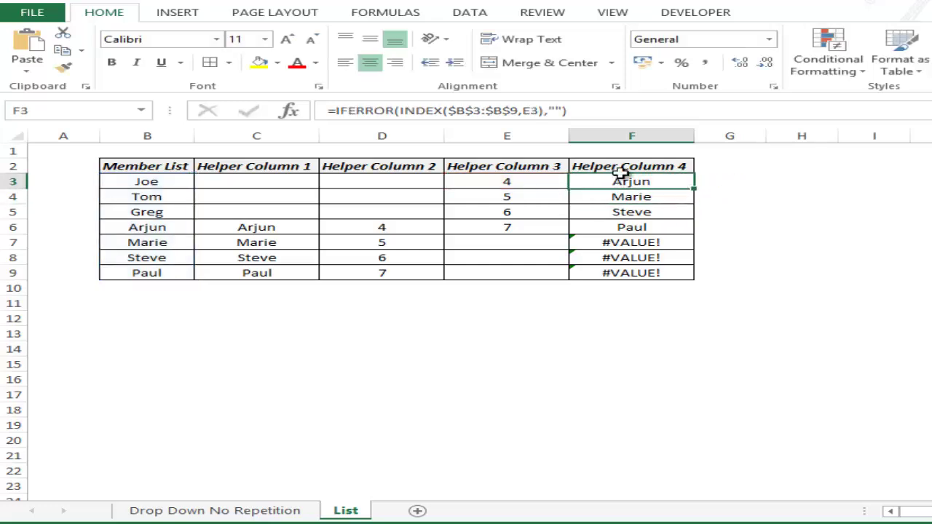
pyautogui.doubleClick(694, 188)
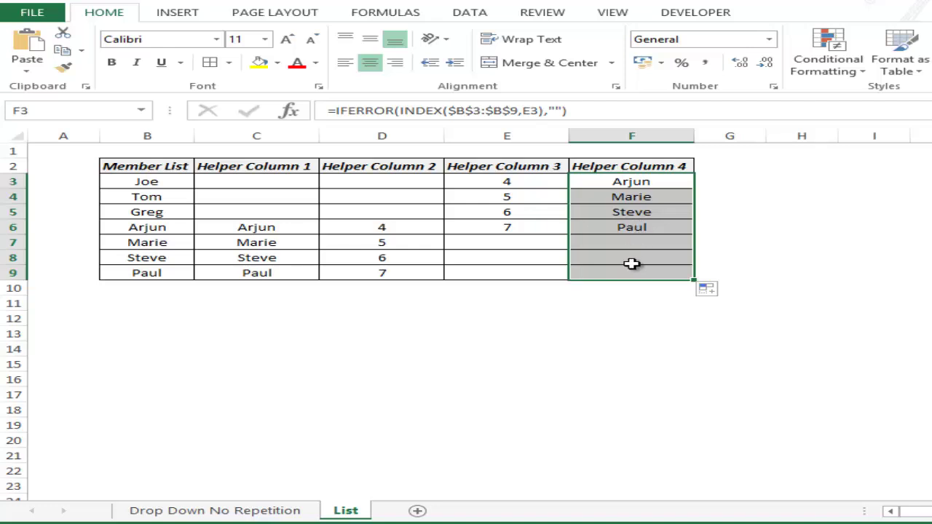
pyautogui.click(264, 511)
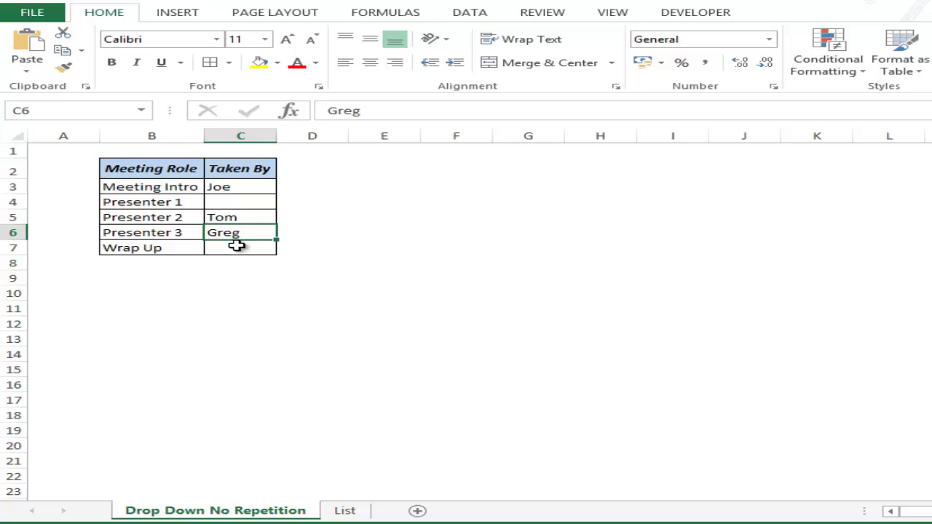
pyautogui.click(344, 511)
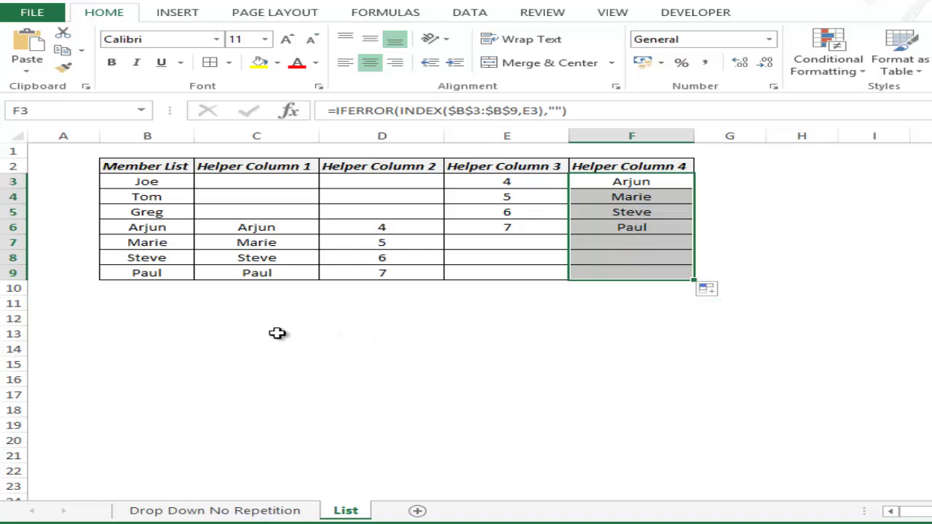
pyautogui.click(293, 313)
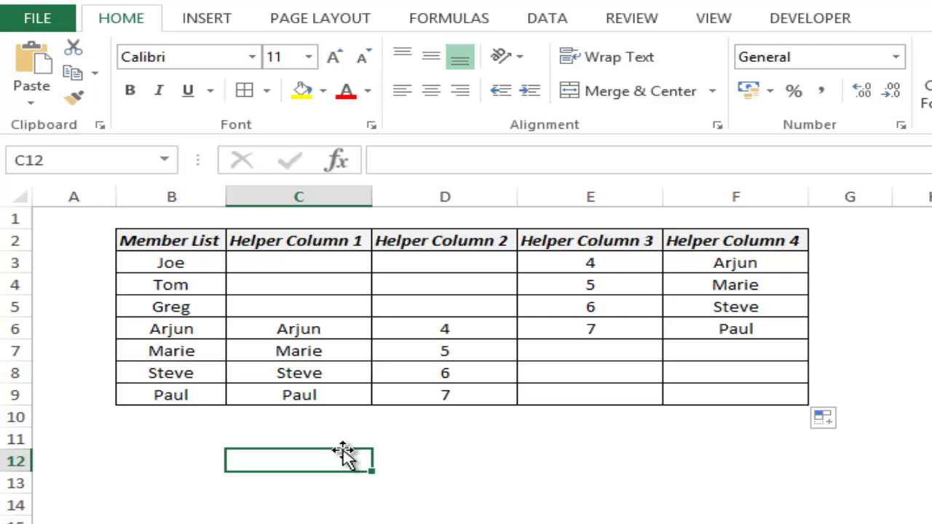
# Begin C12's formula with the absolute start reference =$F$3:.
pyautogui.write('=')
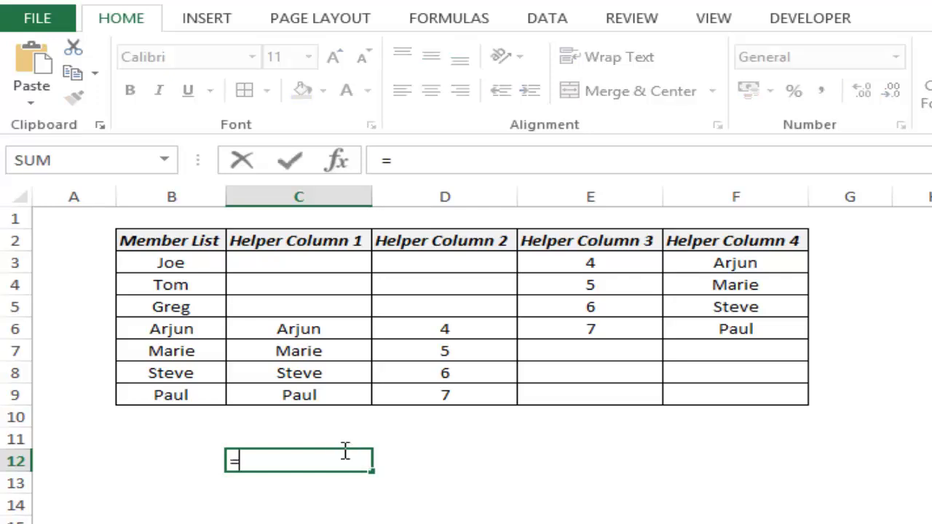
pyautogui.click(730, 262)
pyautogui.press('F4')
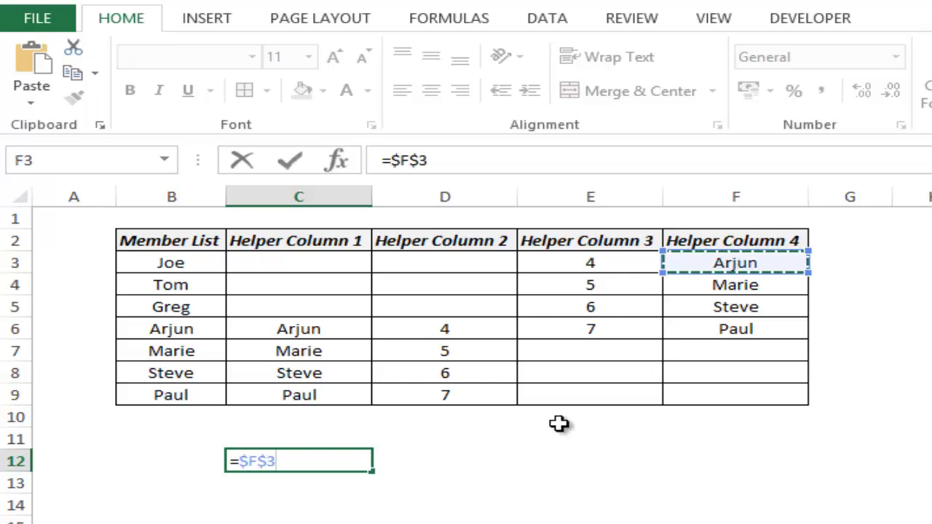
pyautogui.hotkey('shift', 'Down')
pyautogui.hotkey('shift', 'Up')
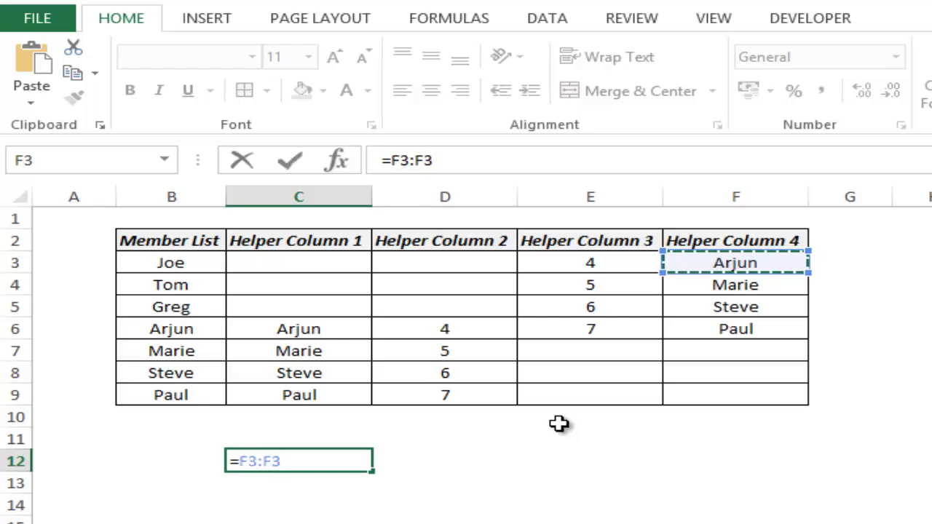
pyautogui.press('BackSpace')
pyautogui.press('BackSpace')
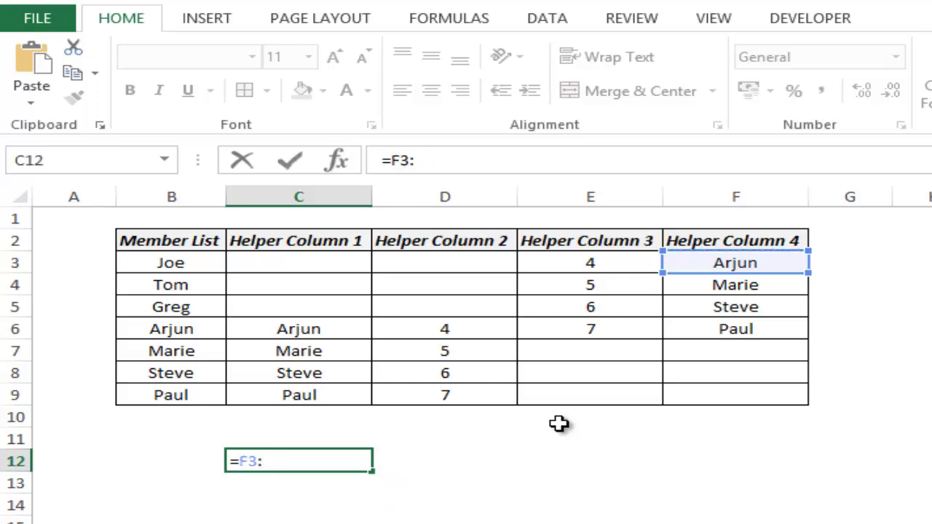
pyautogui.click(250, 461)
pyautogui.press('F4')
pyautogui.click(307, 459)
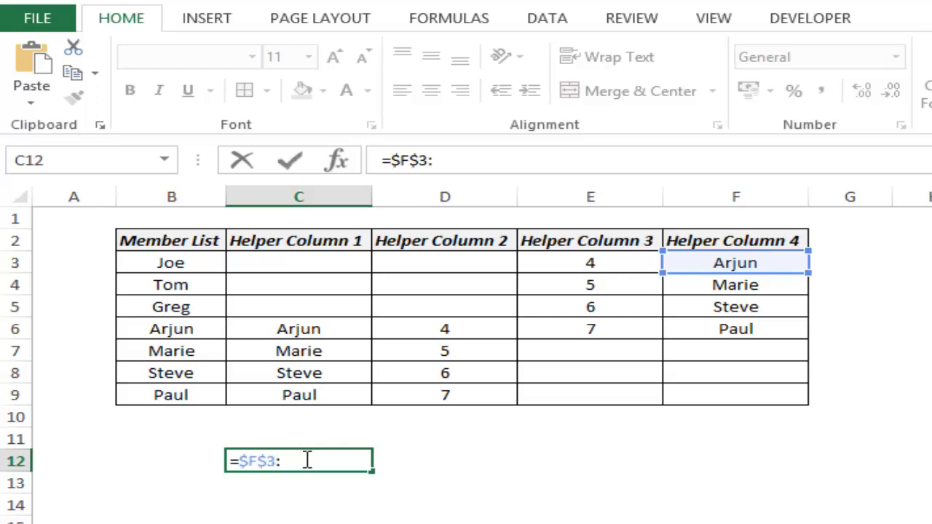
# Continue with INDEX($F$3:$F$9,COUNTIF($F$3:$F$9, so the range ends at the last name.
pyautogui.write('Ind')
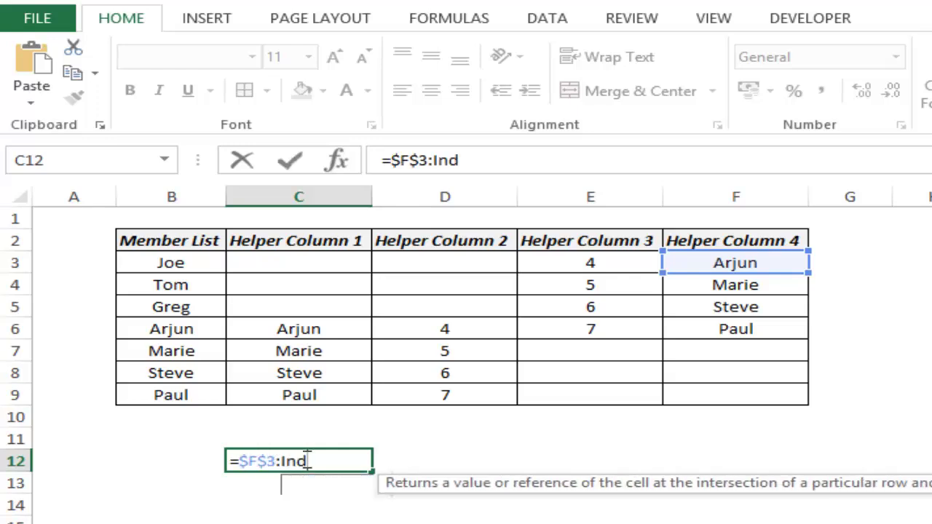
pyautogui.write('ex')
pyautogui.press('Tab')
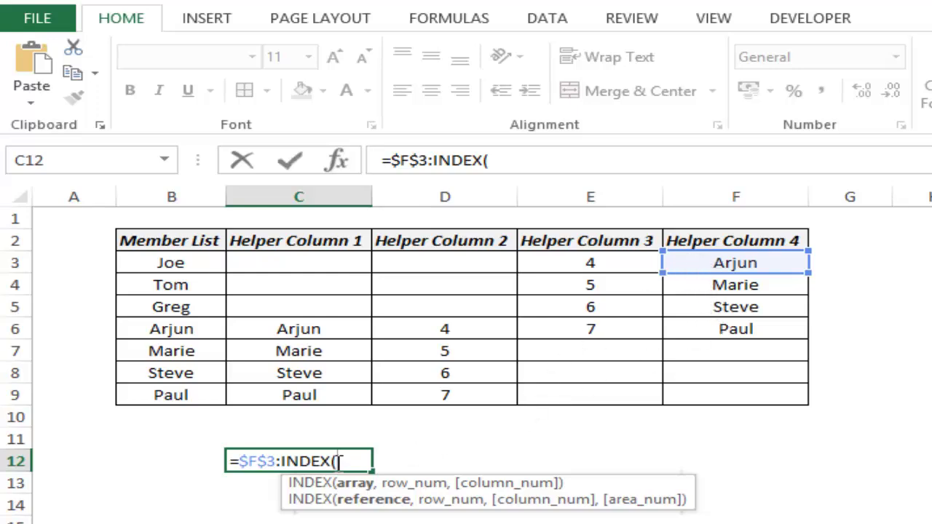
pyautogui.moveTo(744, 261); pyautogui.dragTo(741, 391)
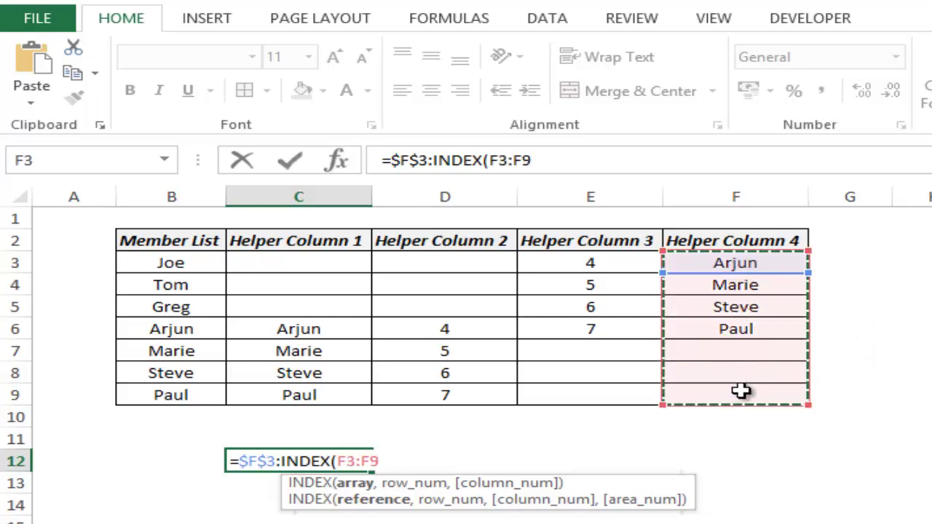
pyautogui.press('F4')
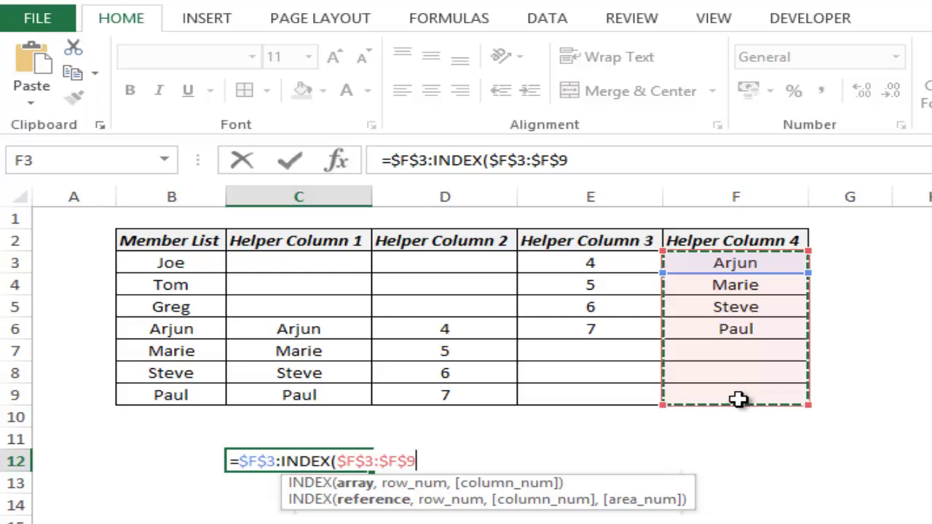
pyautogui.write(',')
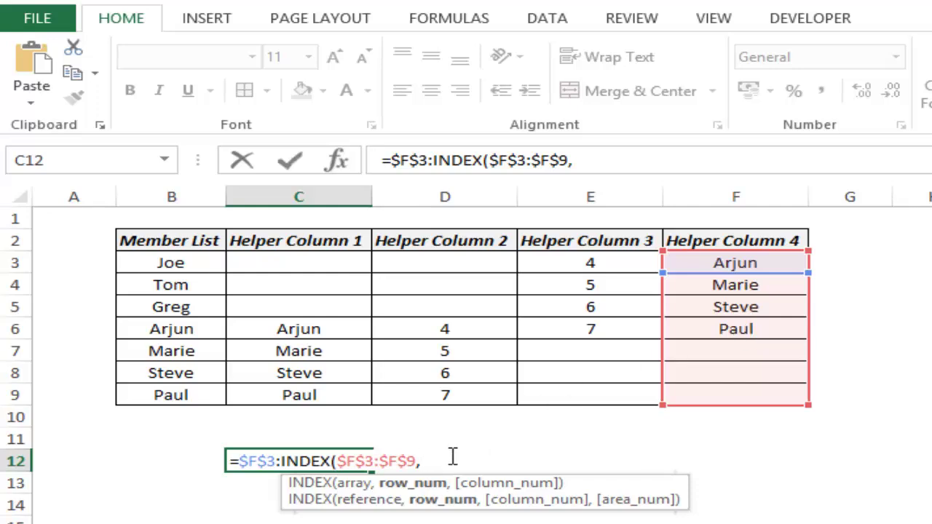
pyautogui.write('countif')
pyautogui.press('Tab')
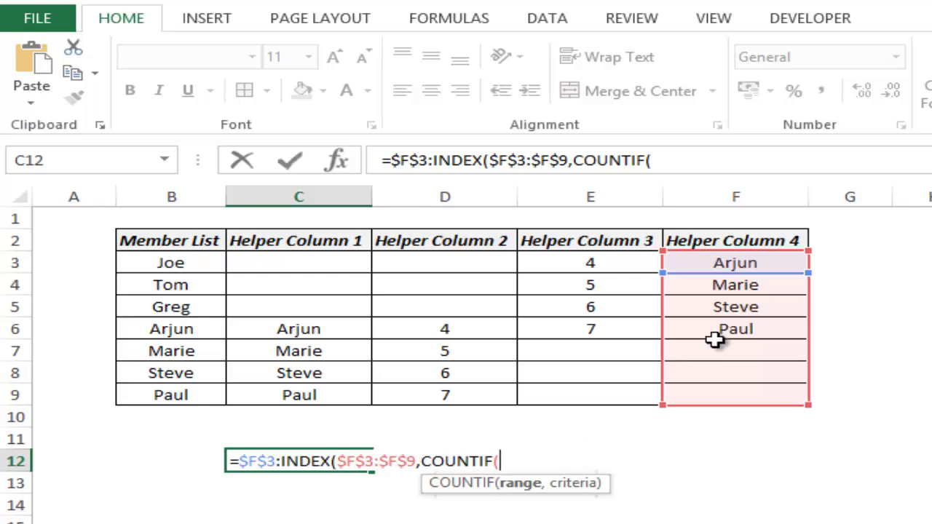
pyautogui.moveTo(722, 262); pyautogui.dragTo(724, 394)
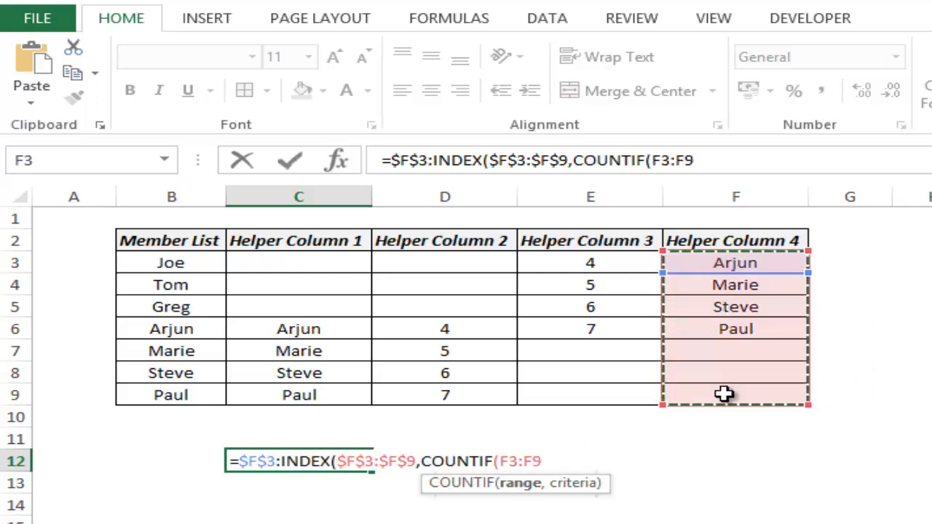
pyautogui.press('F4')
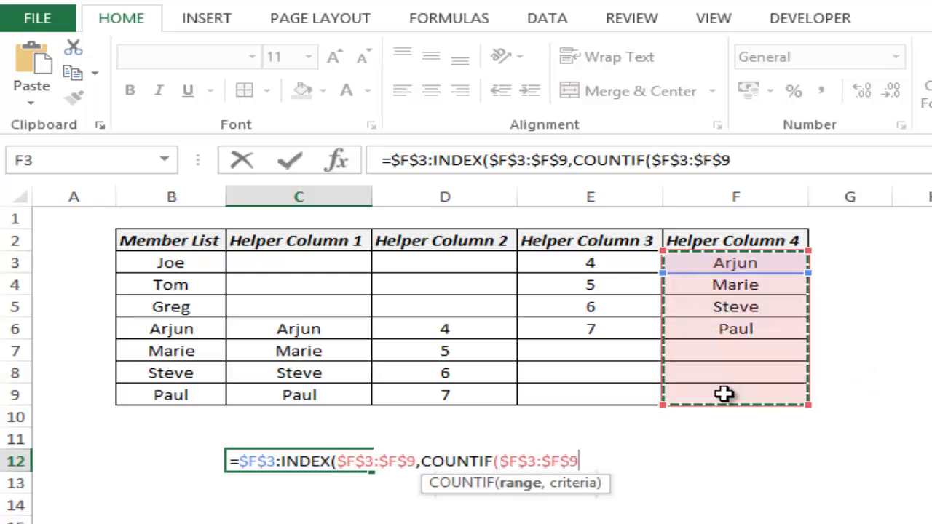
pyautogui.write(',')
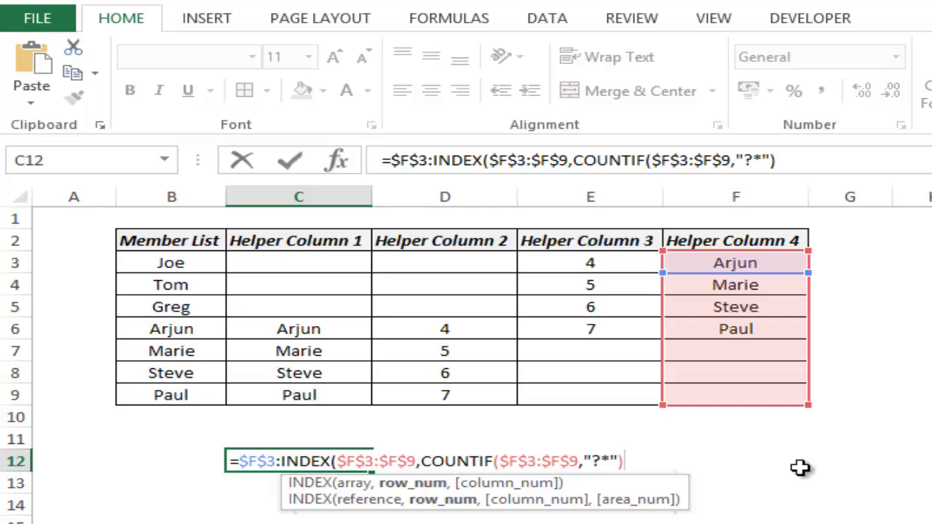
# Decline Excel's correction and complete =$F$3:INDEX($F$3:$F$9,COUNTIF($F$3:$F$9,"?*")) in C12.
pyautogui.press('Return')
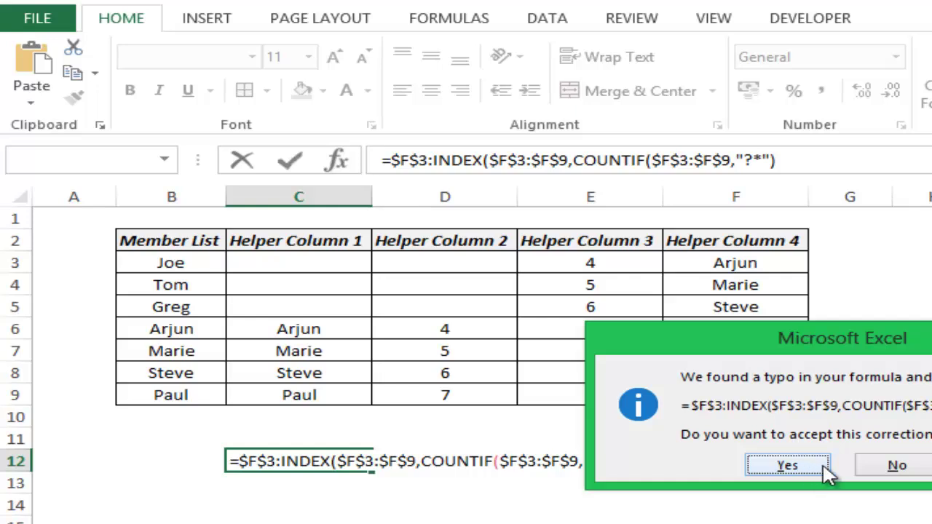
pyautogui.moveTo(804, 348); pyautogui.dragTo(877, 317)
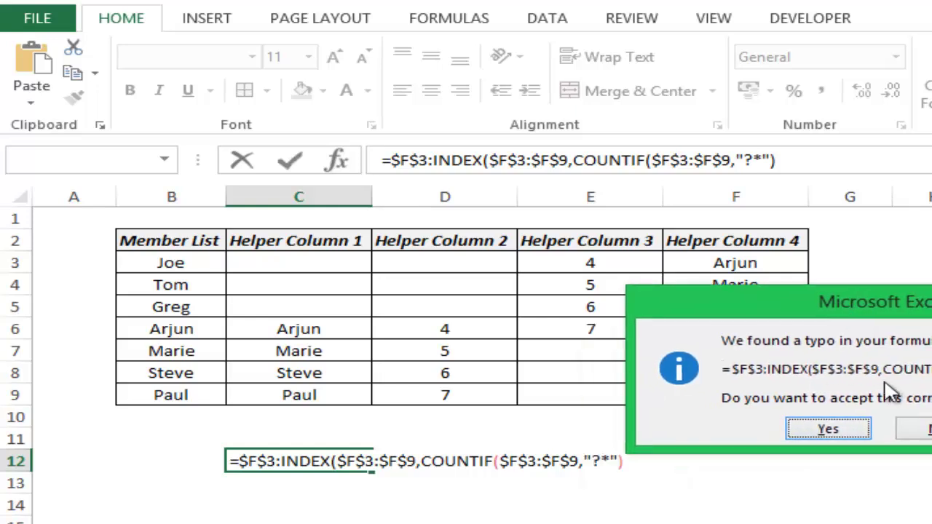
pyautogui.click(919, 433)
pyautogui.press('Return')
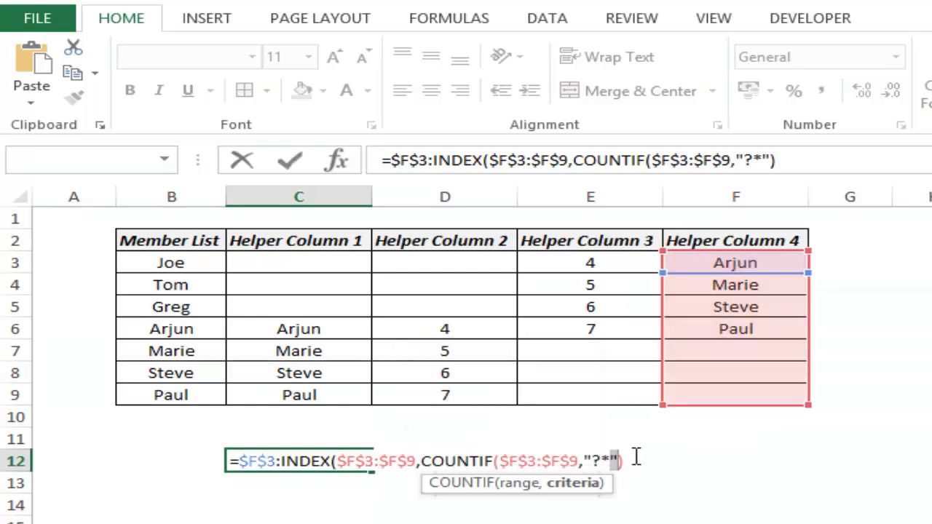
pyautogui.click(639, 460)
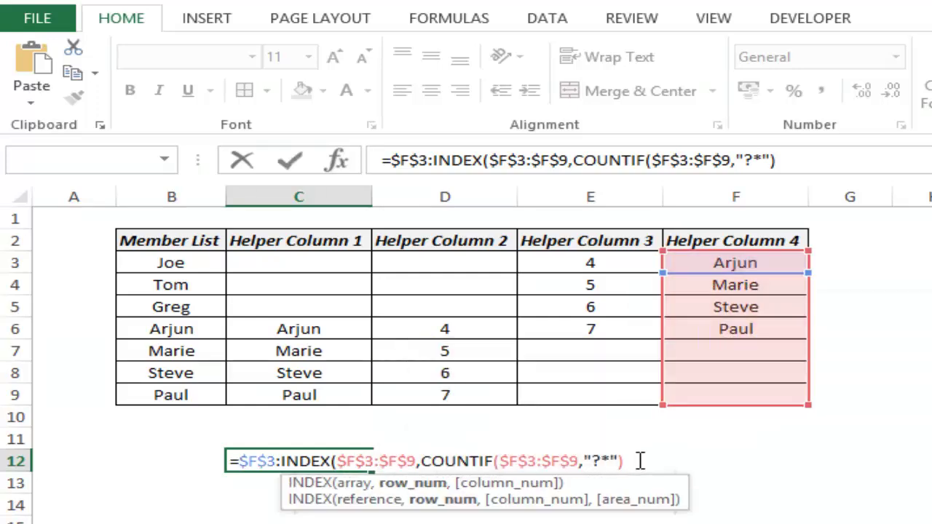
pyautogui.press('Return')
pyautogui.press('Up')
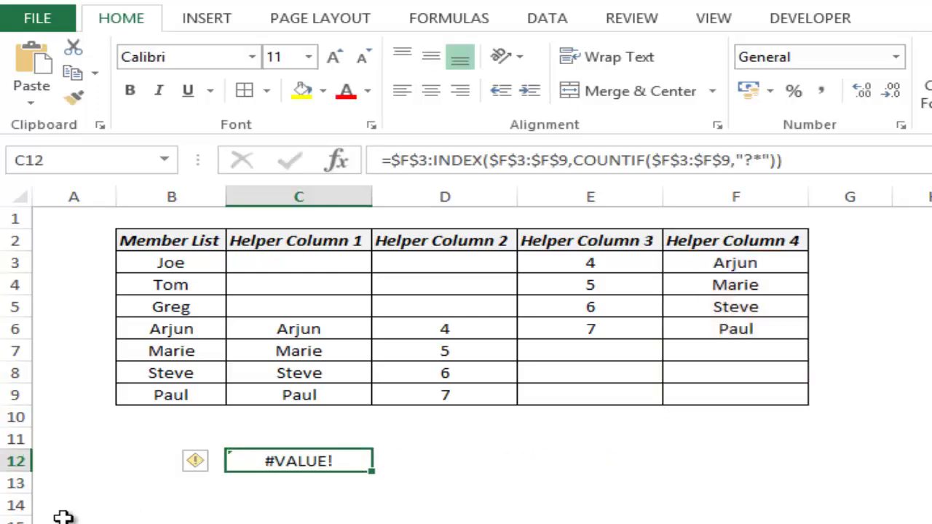
pyautogui.doubleClick(331, 466)
# Preview C12's formula result with F9, then undo and leave the cell unchanged.
pyautogui.moveTo(632, 461); pyautogui.dragTo(221, 466)
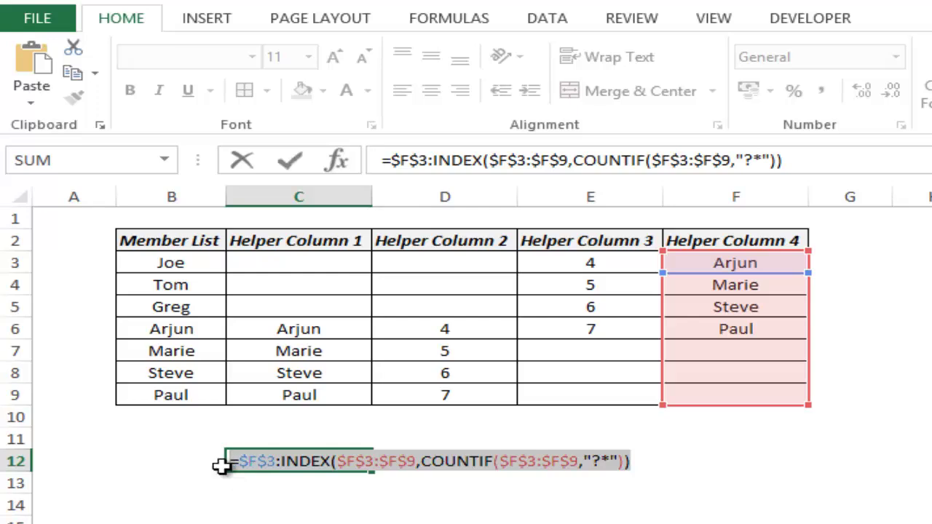
pyautogui.press('F9')
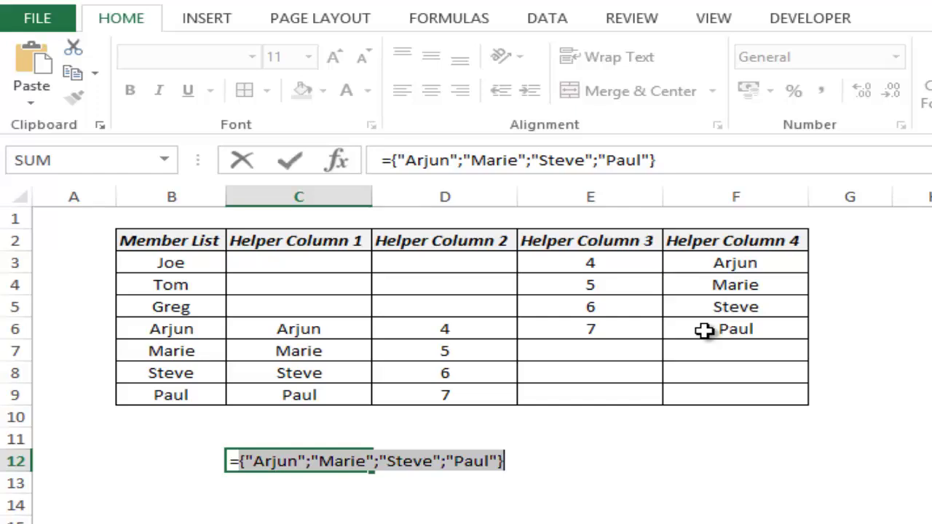
pyautogui.hotkey('ctrl', 'z')
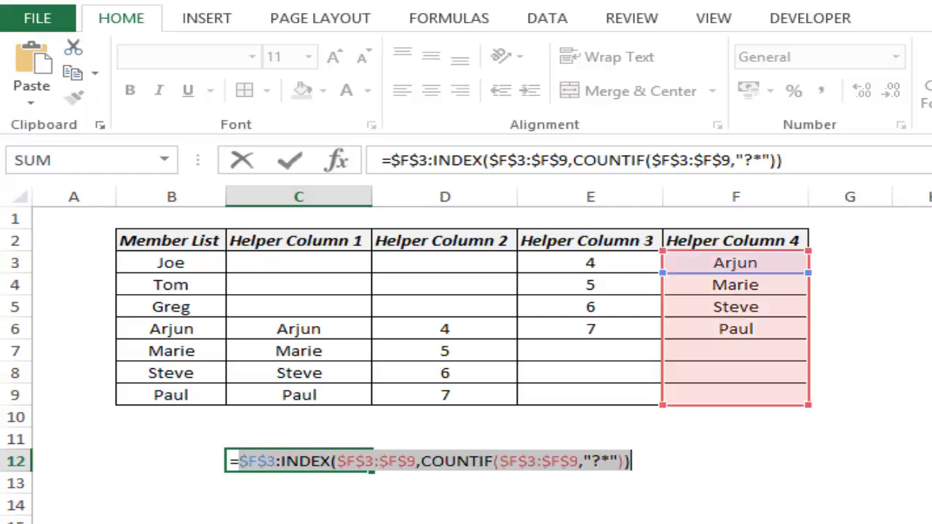
pyautogui.press('Escape')
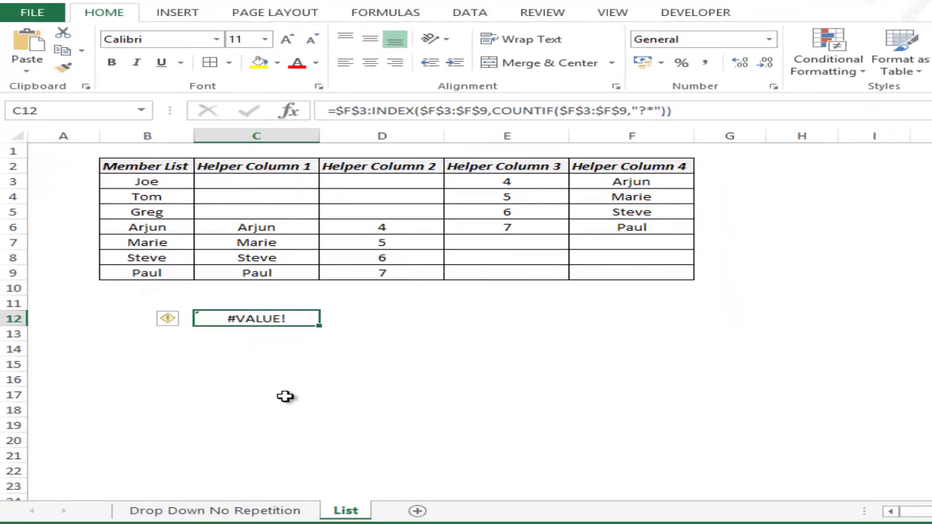
# Clear Meeting Intro, assign Marie as Presenter 1, and check the updated helper columns.
pyautogui.hotkey('ctrl', 'pageup')
pyautogui.click(243, 188)
pyautogui.press('Delete')
pyautogui.press('Down')
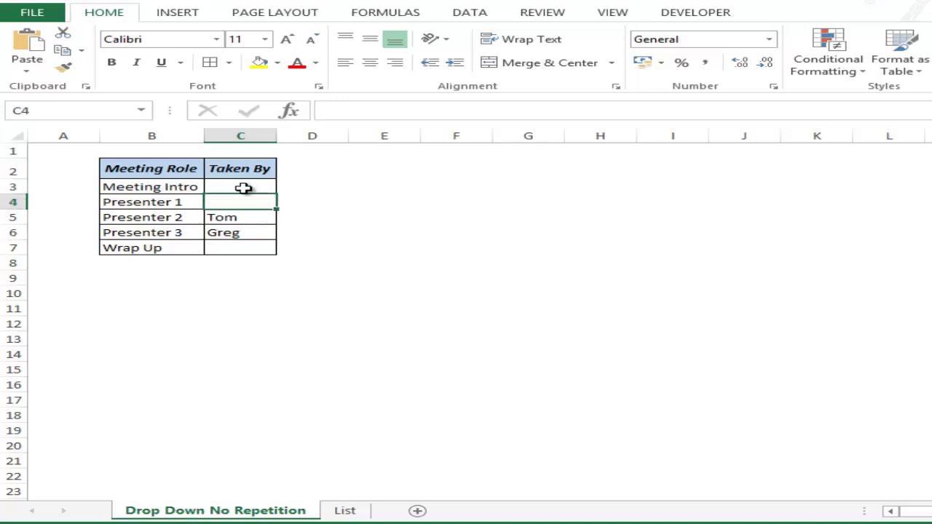
pyautogui.write('Marie')
pyautogui.press('Return')
pyautogui.click(244, 197)
pyautogui.click(346, 511)
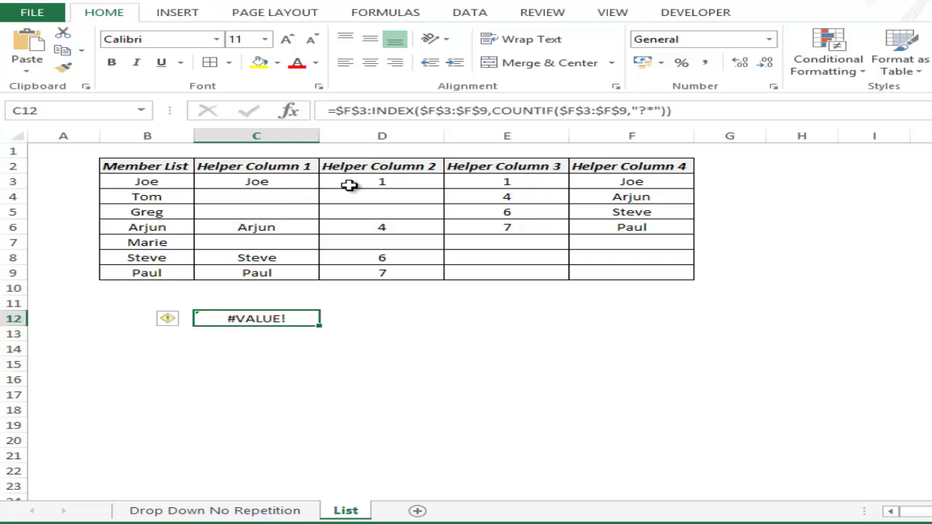
pyautogui.moveTo(499, 182); pyautogui.dragTo(502, 227)
pyautogui.moveTo(597, 182); pyautogui.dragTo(604, 229)
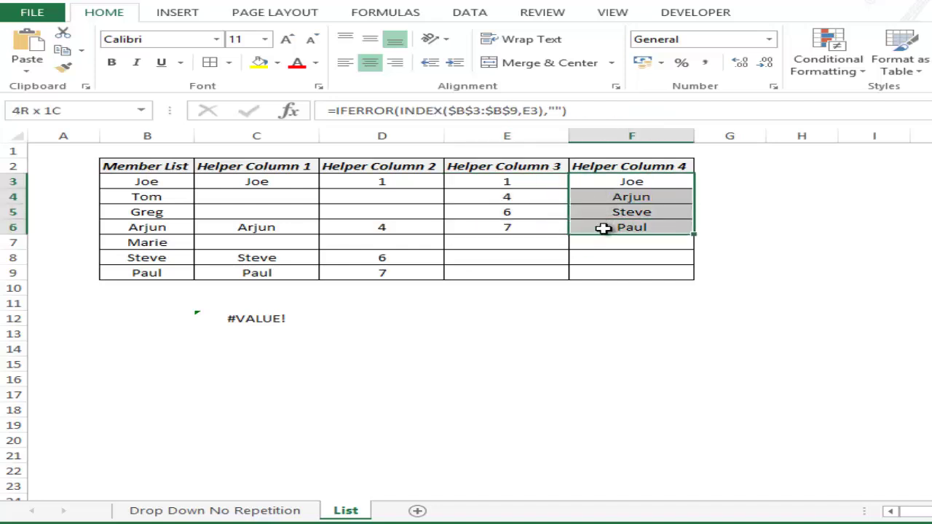
pyautogui.click(288, 321)
pyautogui.doubleClick(273, 321)
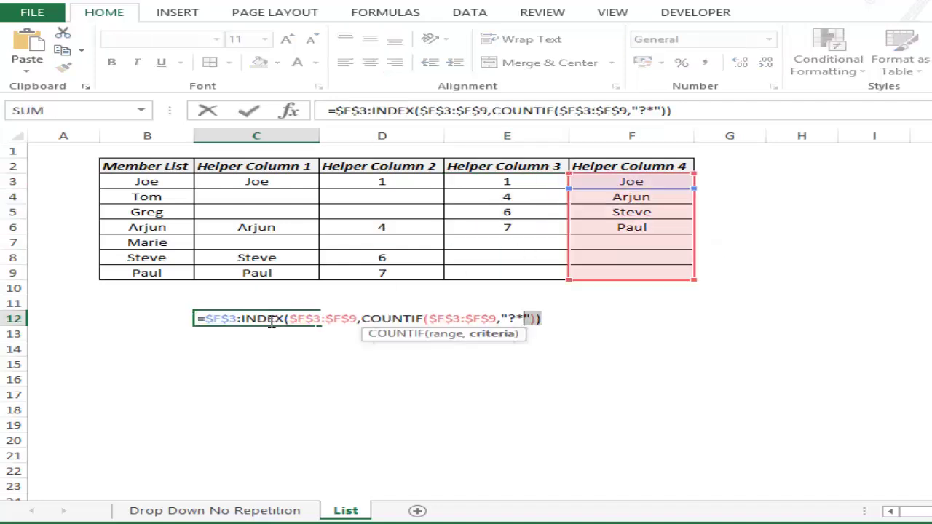
pyautogui.hotkey('shift', 'Home')
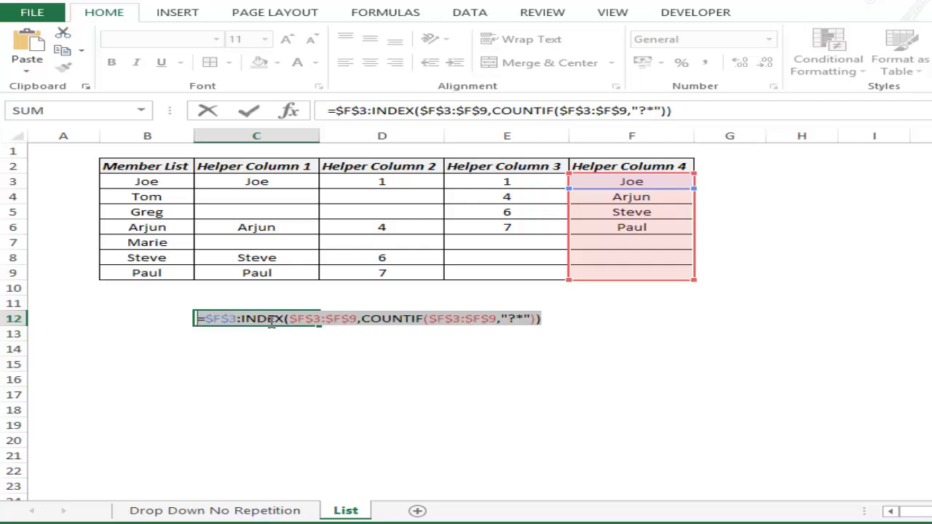
pyautogui.press('F9')
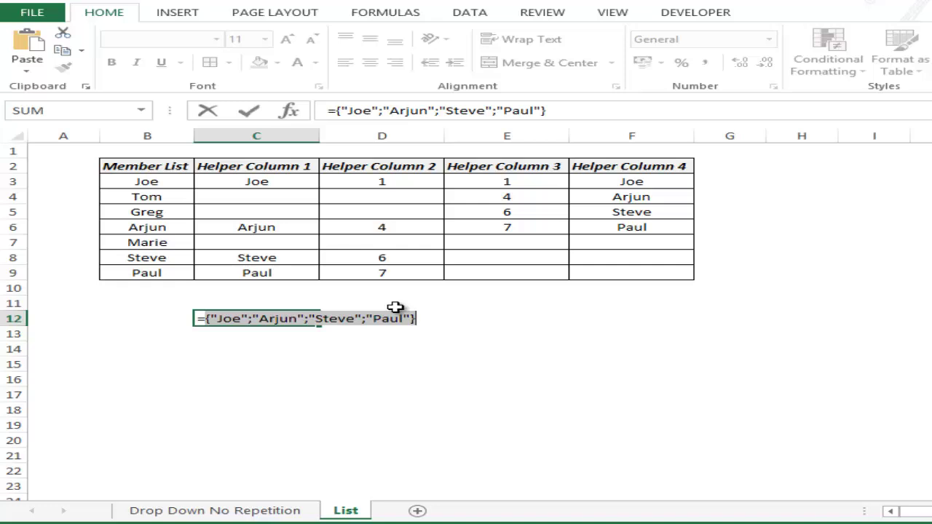
pyautogui.hotkey('ctrl', 'z')
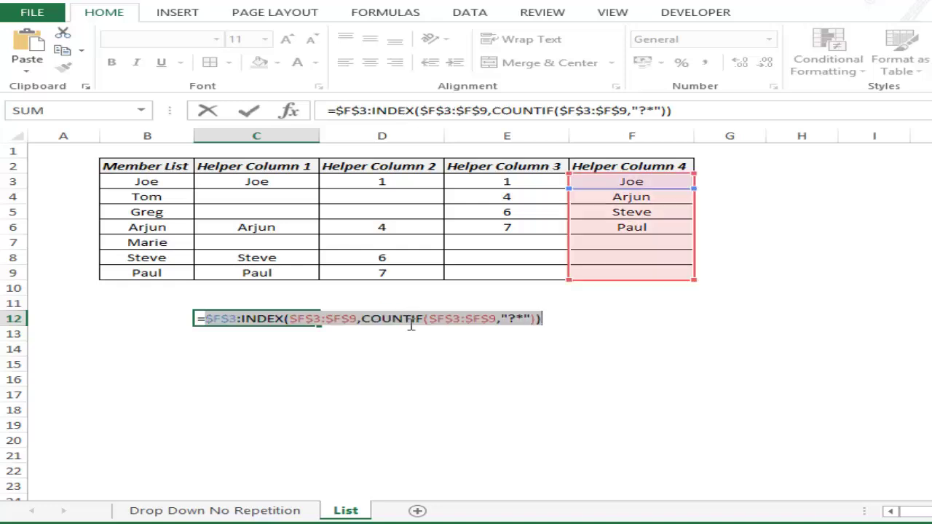
pyautogui.click(414, 321)
pyautogui.moveTo(545, 314); pyautogui.dragTo(173, 323)
pyautogui.hotkey('ctrl', 'c')
pyautogui.hotkey('ctrl', 'Return')
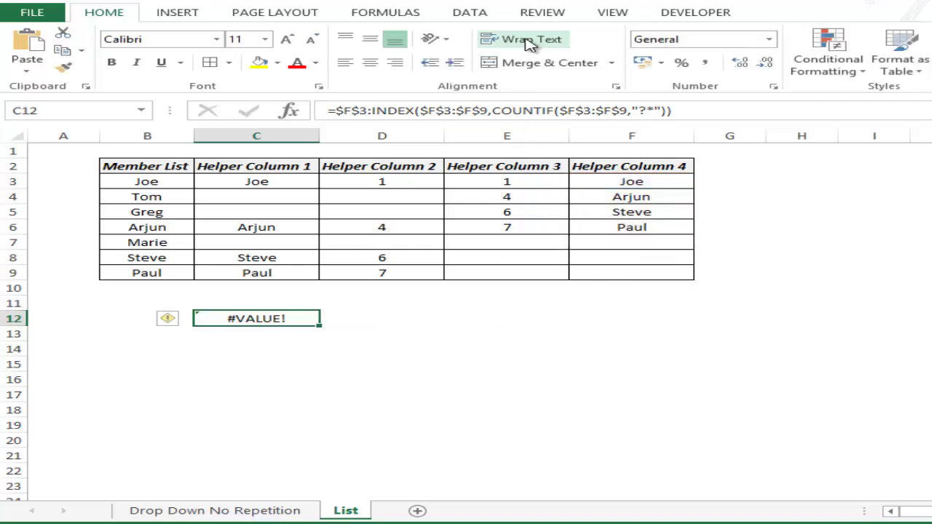
# Define the name DropDownList referring to =$F$3:INDEX($F$3:$F$9,COUNTIF($F$3:$F$9,"?*")).
pyautogui.click(405, 15)
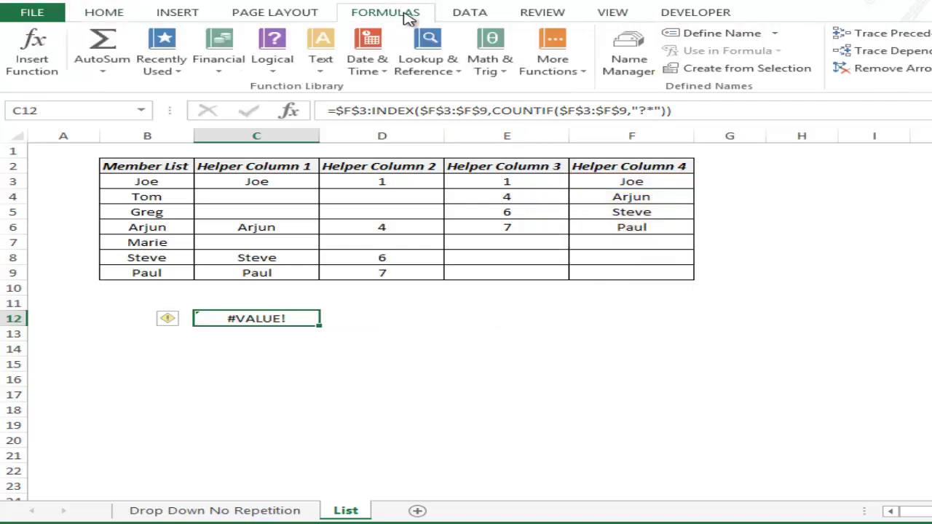
pyautogui.click(630, 64)
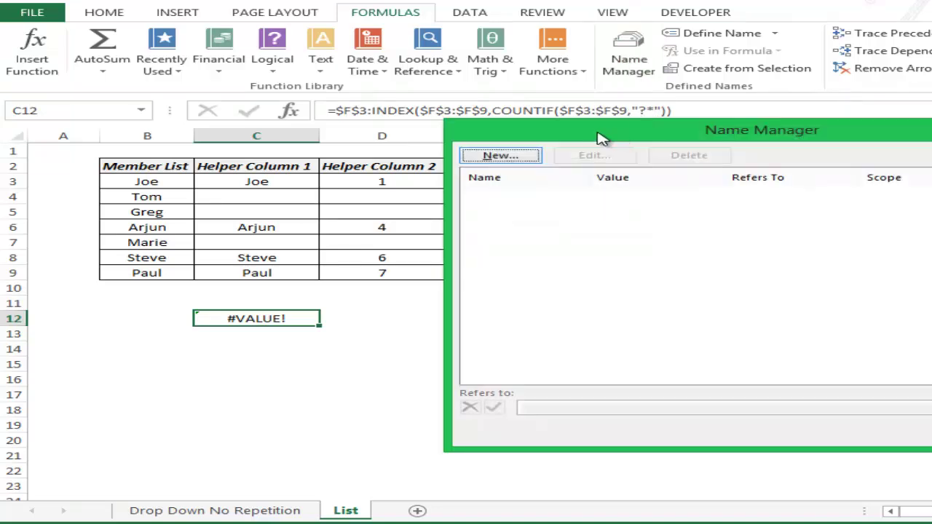
pyautogui.click(458, 152)
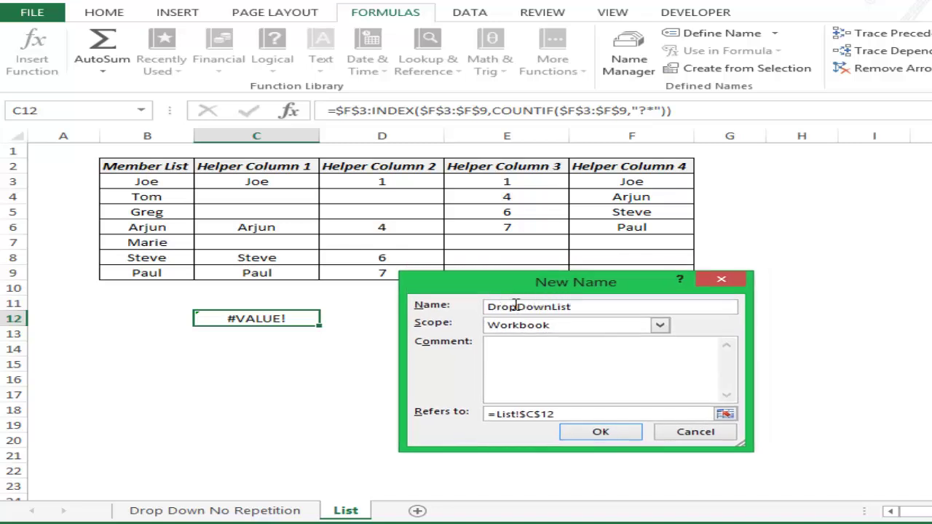
pyautogui.moveTo(559, 414); pyautogui.dragTo(468, 425)
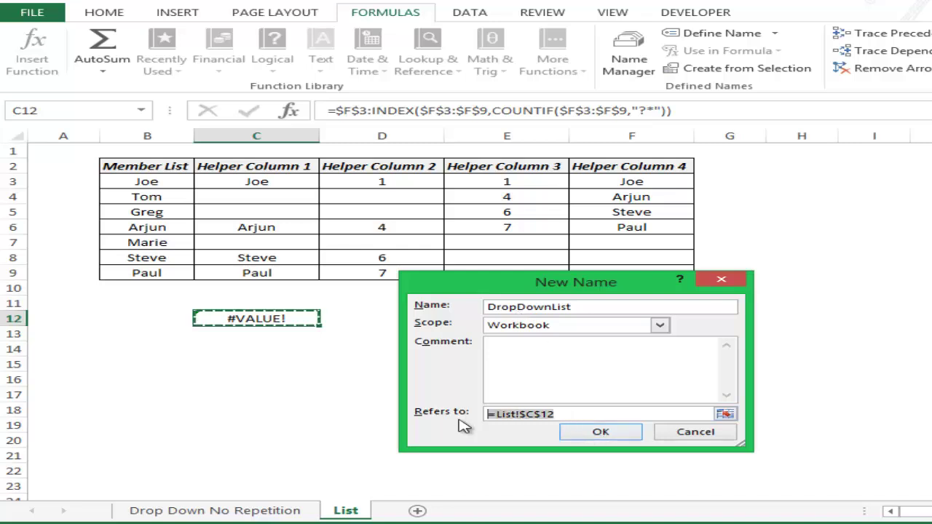
pyautogui.press('Delete')
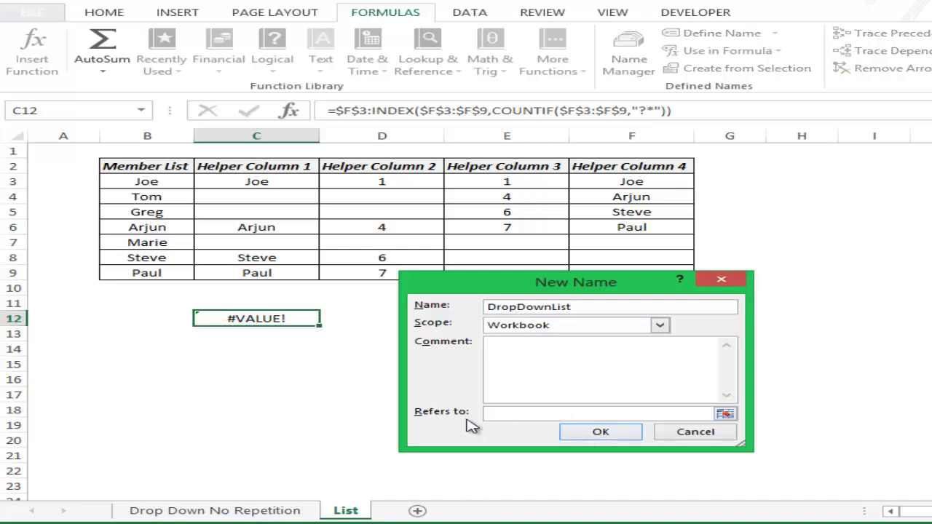
pyautogui.hotkey('ctrl', 'v')
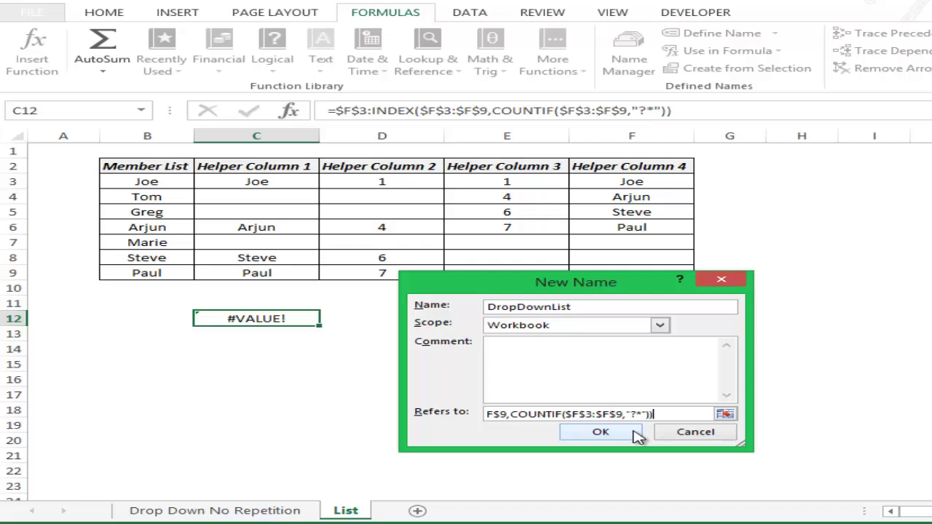
pyautogui.press('Left')
pyautogui.press('Left')
pyautogui.press('Left')
pyautogui.press('Left')
pyautogui.press('Left')
pyautogui.press('Left')
pyautogui.press('Left')
pyautogui.press('Left')
pyautogui.press('Left')
pyautogui.press('Left')
pyautogui.press('Left')
pyautogui.press('Left')
pyautogui.press('Left')
pyautogui.press('Left')
pyautogui.press('Left')
pyautogui.press('Left')
pyautogui.press('Left')
pyautogui.press('Left')
pyautogui.press('Left')
pyautogui.press('Left')
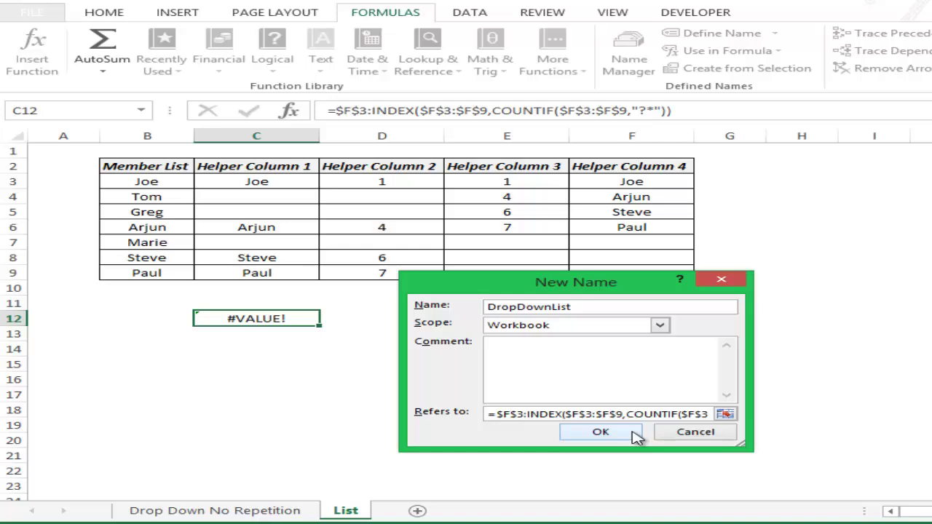
pyautogui.click(600, 431)
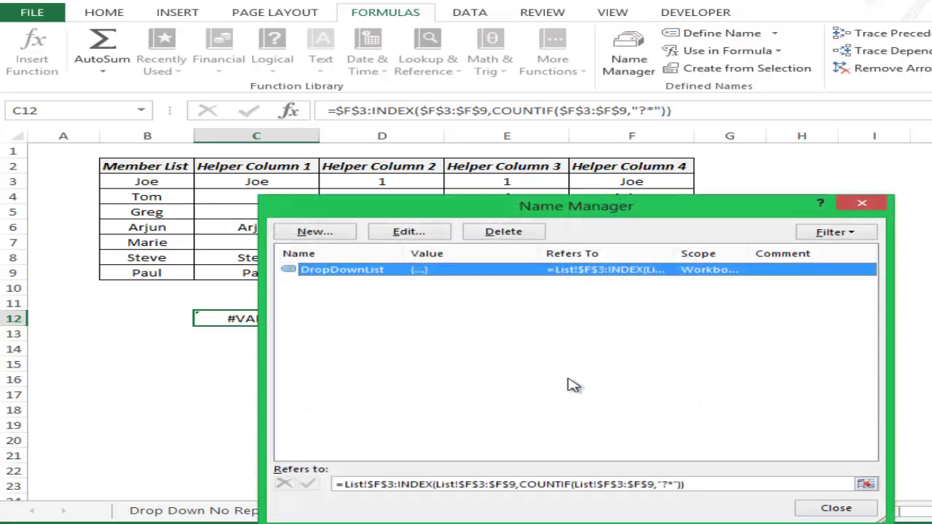
pyautogui.moveTo(396, 203); pyautogui.dragTo(425, 151)
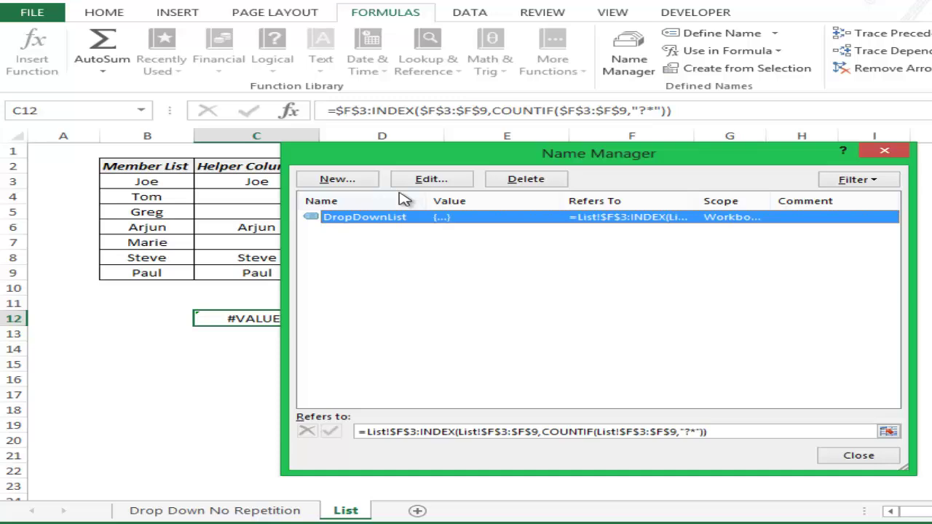
pyautogui.click(847, 456)
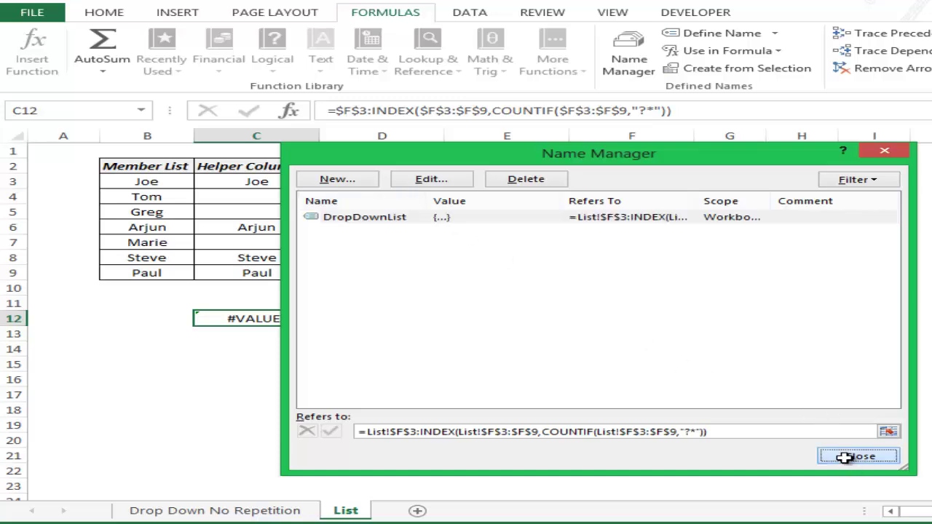
# Clear the names from Taken By cells C3:C7.
pyautogui.click(216, 512)
pyautogui.moveTo(245, 188); pyautogui.dragTo(245, 246)
pyautogui.press('Delete')
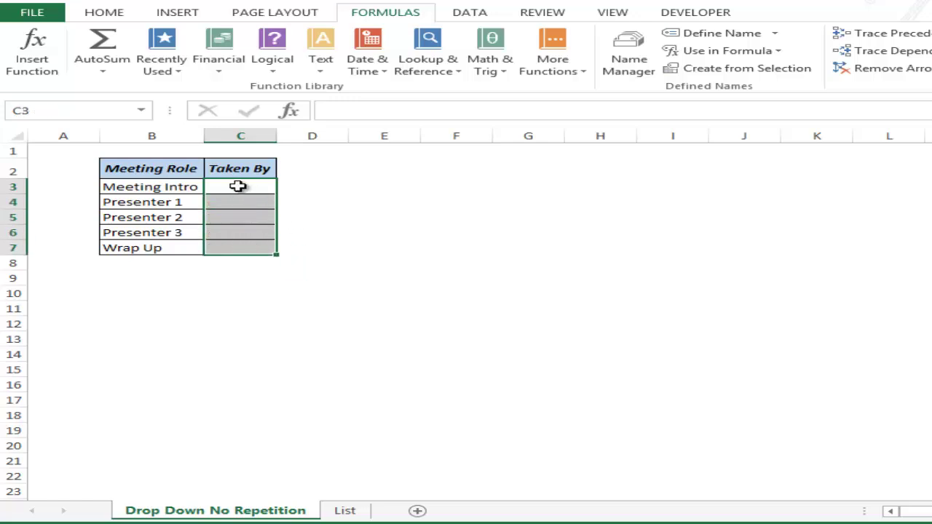
# Apply List data validation to C3:C7 with source =DropDownList.
pyautogui.click(472, 12)
pyautogui.click(928, 71)
pyautogui.click(923, 96)
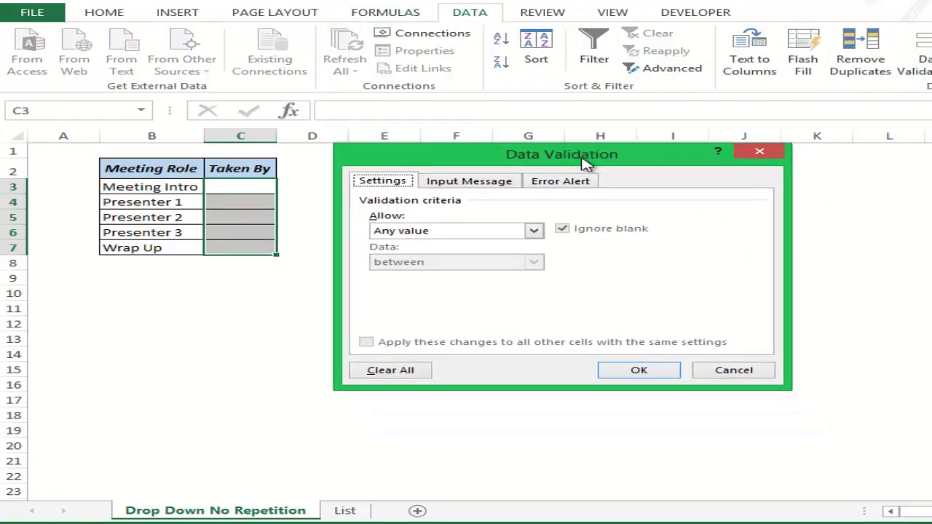
pyautogui.click(464, 233)
pyautogui.click(451, 277)
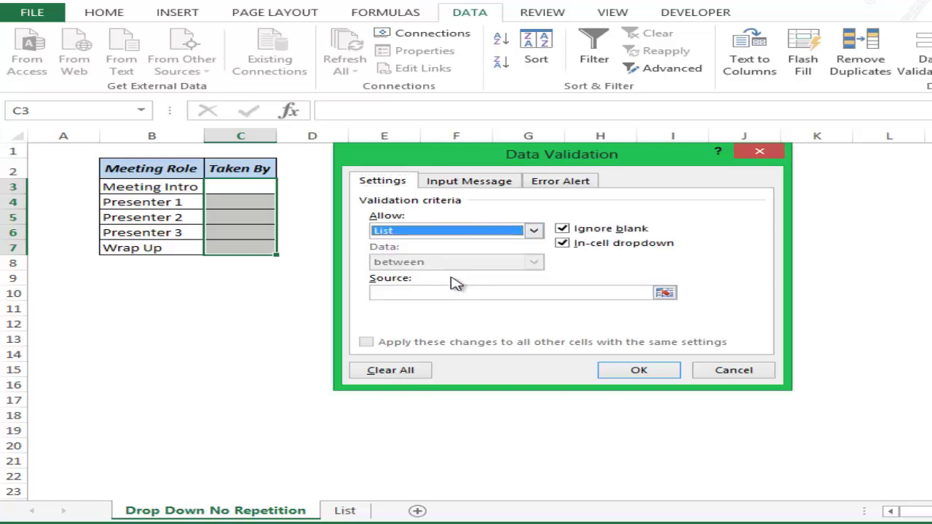
pyautogui.click(441, 294)
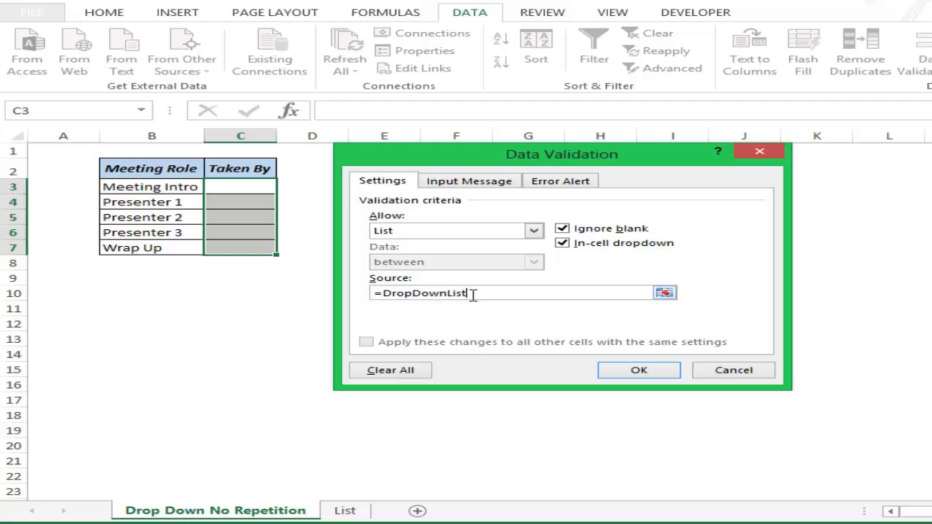
pyautogui.press('F3')
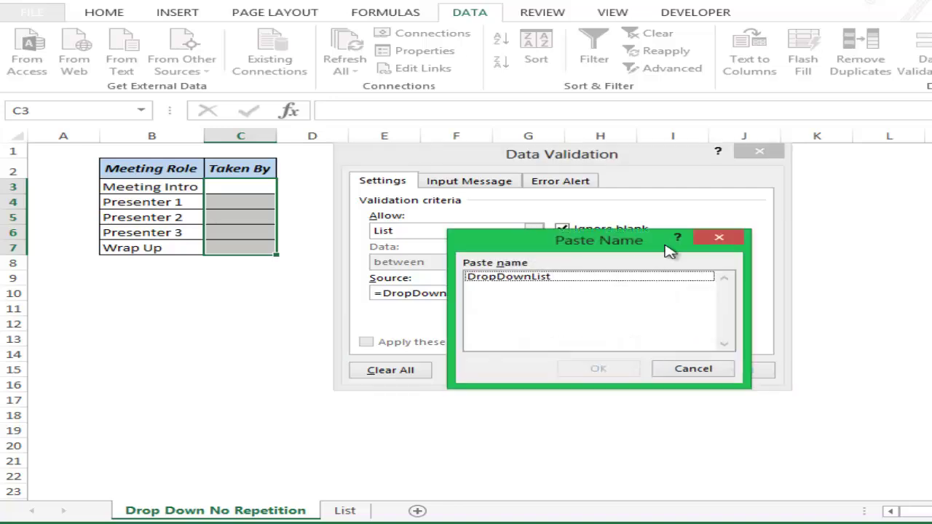
pyautogui.click(715, 238)
pyautogui.click(636, 372)
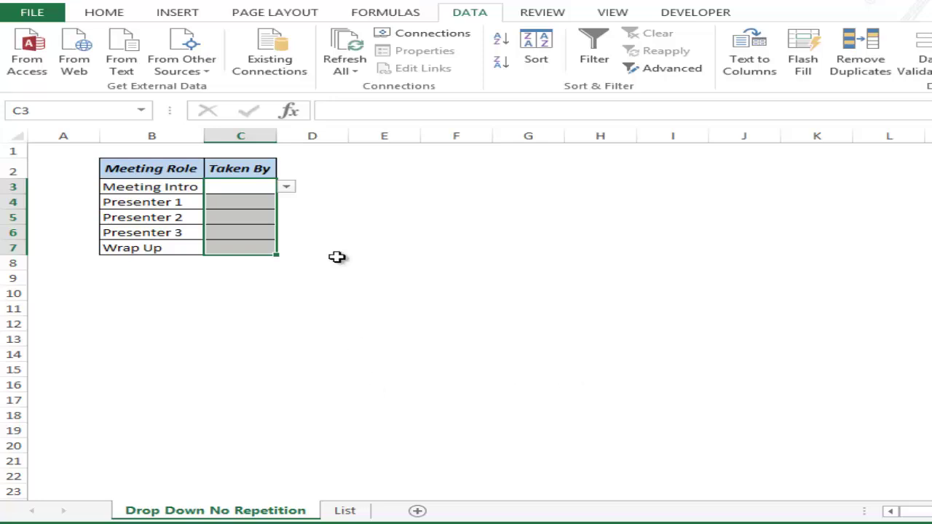
# Assign Greg to Meeting Intro in C3 using its drop-down.
pyautogui.click(286, 188)
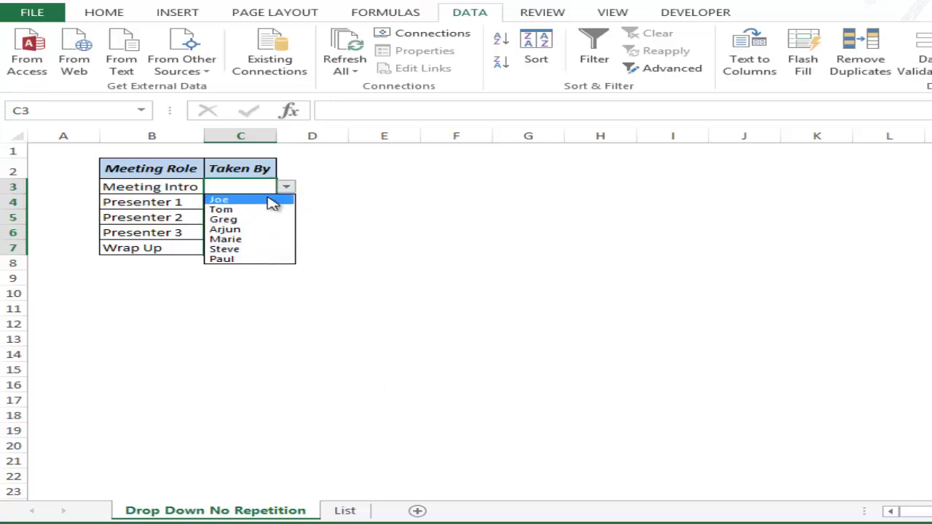
pyautogui.click(265, 219)
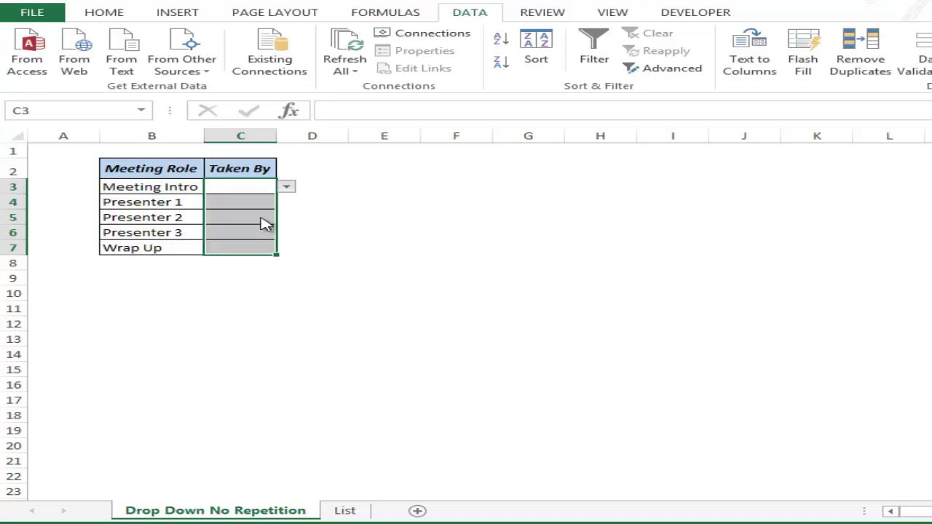
pyautogui.click(262, 204)
pyautogui.click(286, 202)
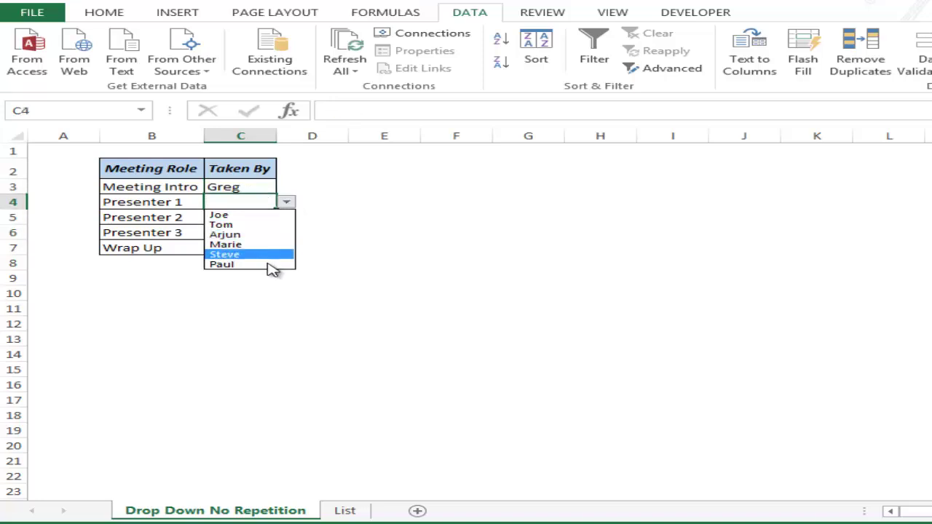
pyautogui.click(286, 203)
# Assign Tom to Presenter 3 in C6, leaving Presenters 1 and 2 blank for now.
pyautogui.click(271, 216)
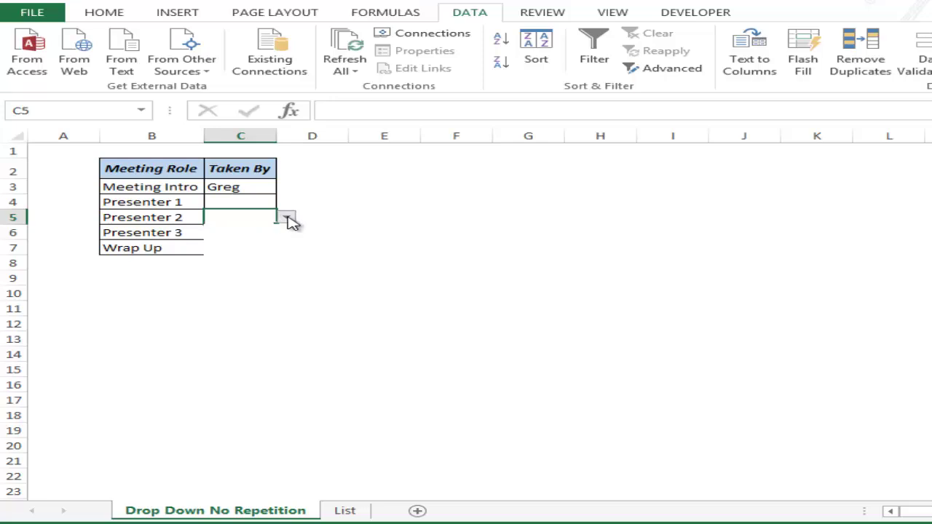
pyautogui.click(287, 217)
pyautogui.click(287, 217)
pyautogui.click(273, 233)
pyautogui.click(286, 233)
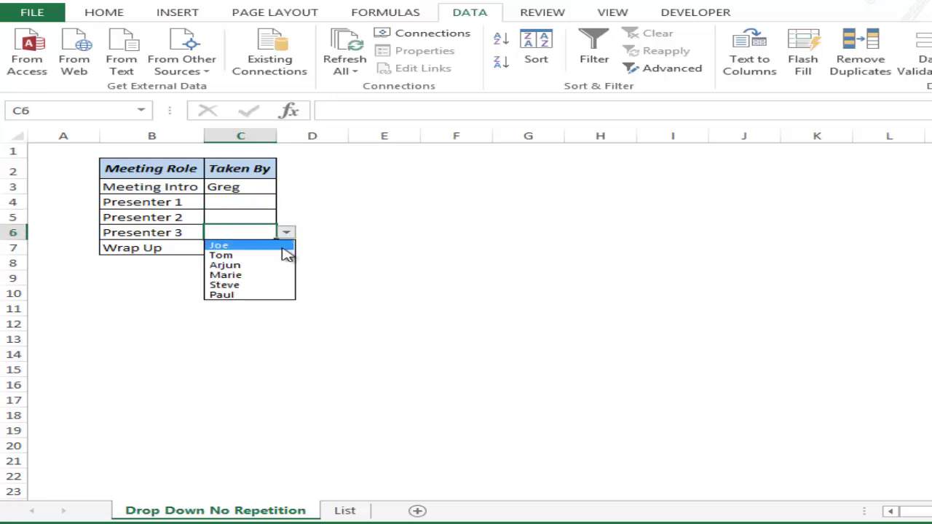
pyautogui.click(260, 254)
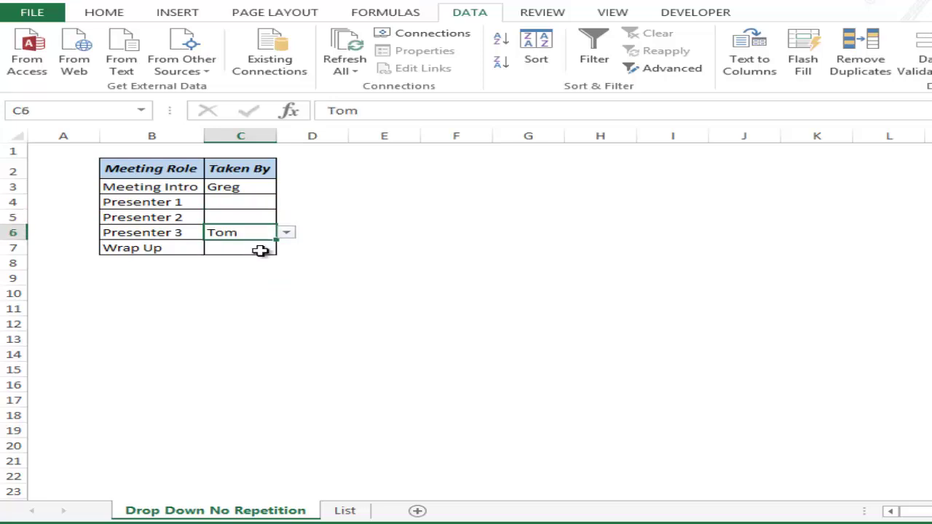
# Assign Arjun to Presenter 1 in C4 and Marie to Presenter 2 in C5.
pyautogui.click(264, 207)
pyautogui.click(286, 202)
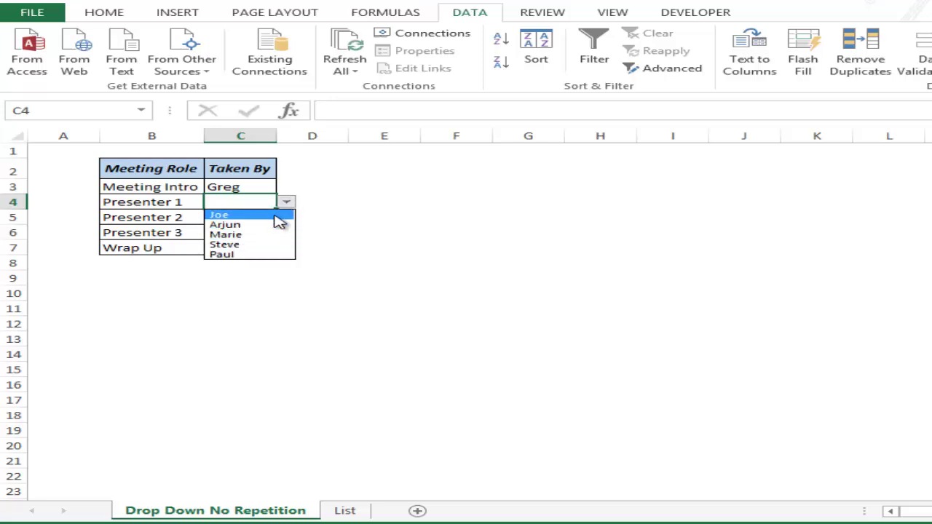
pyautogui.press('Escape')
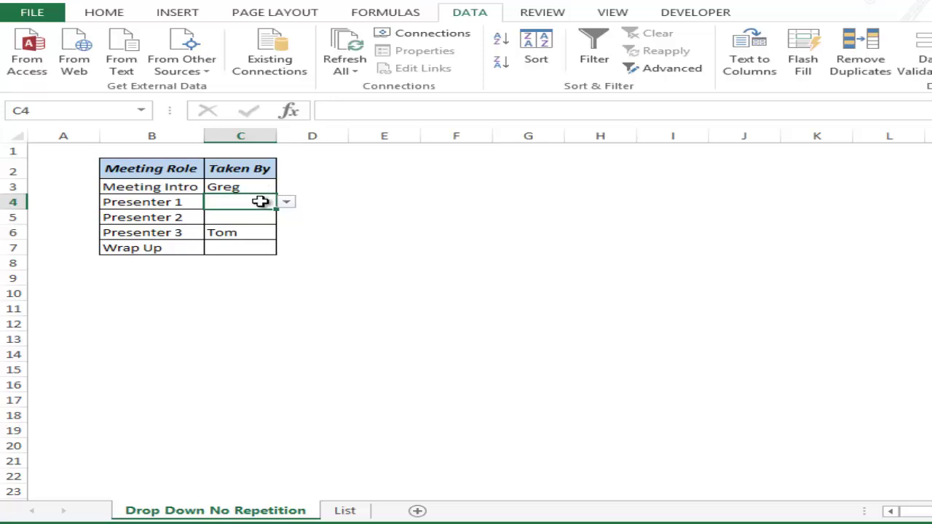
pyautogui.click(287, 202)
pyautogui.click(266, 226)
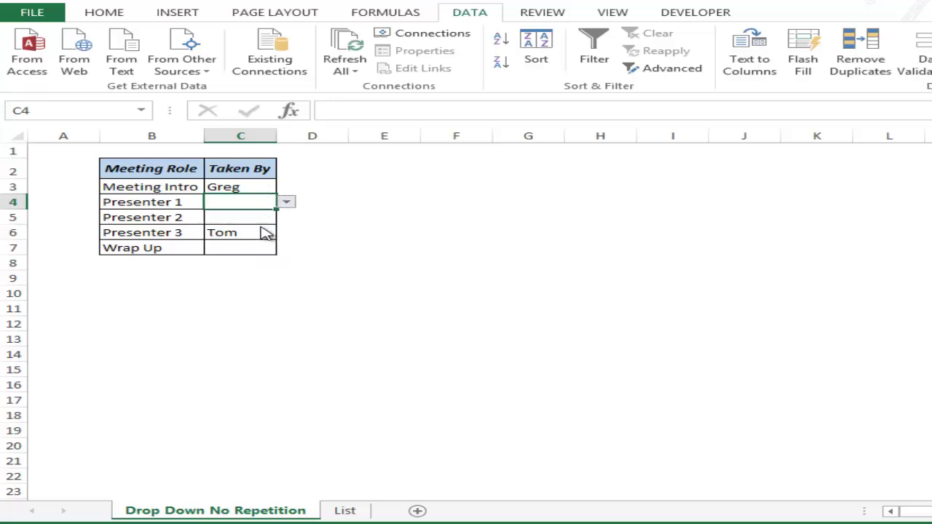
pyautogui.click(270, 218)
pyautogui.click(286, 219)
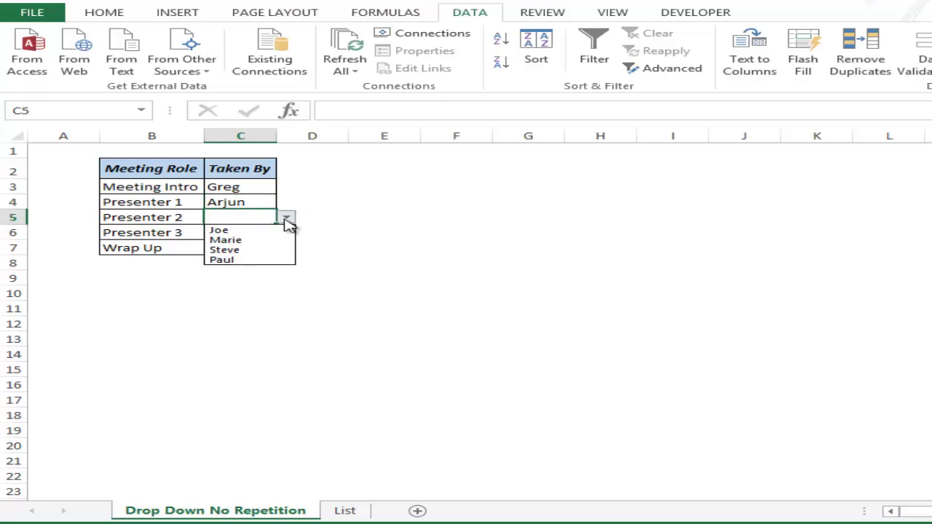
pyautogui.click(269, 241)
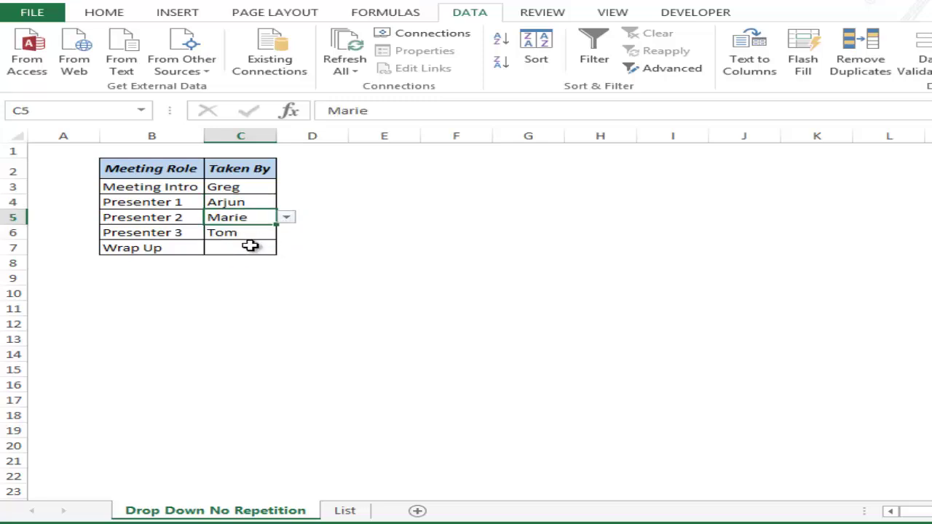
# Confirm Wrap Up's C7 list offers only Joe, Steve and Paul, without picking.
pyautogui.click(262, 248)
pyautogui.click(287, 249)
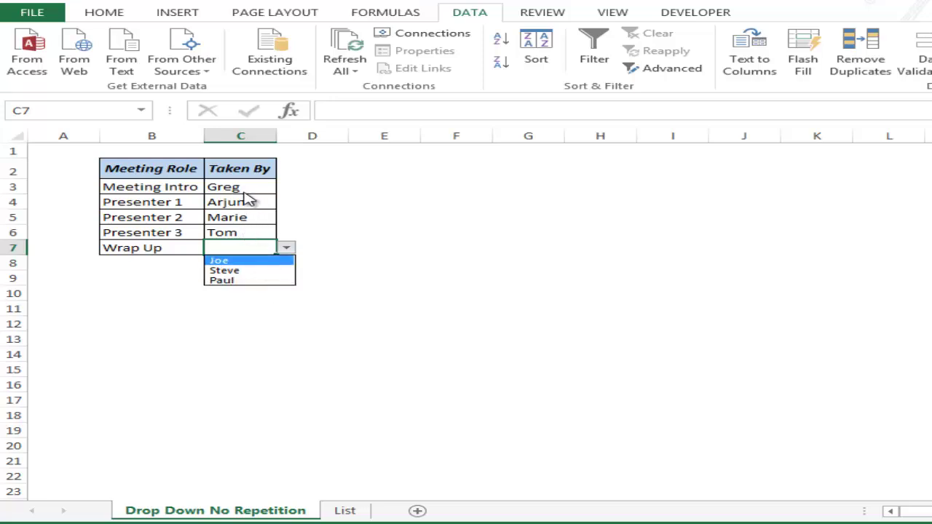
pyautogui.press('Escape')
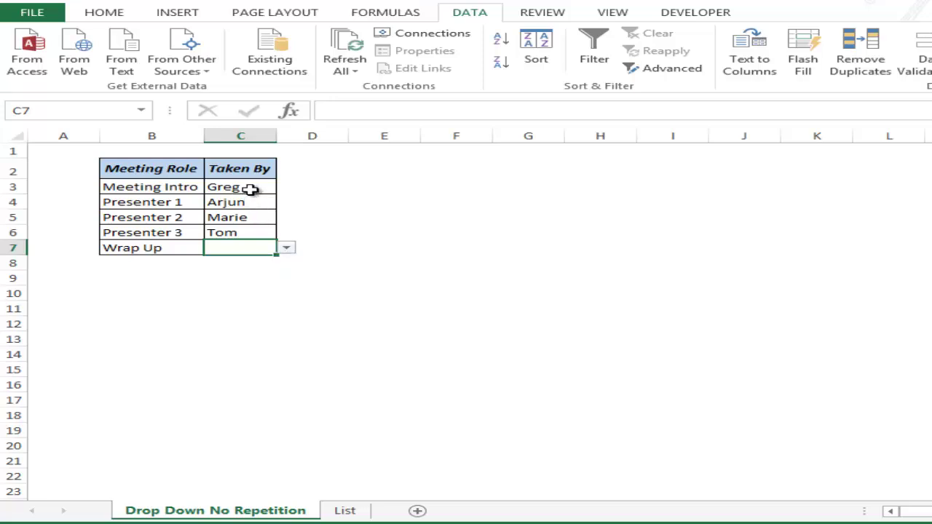